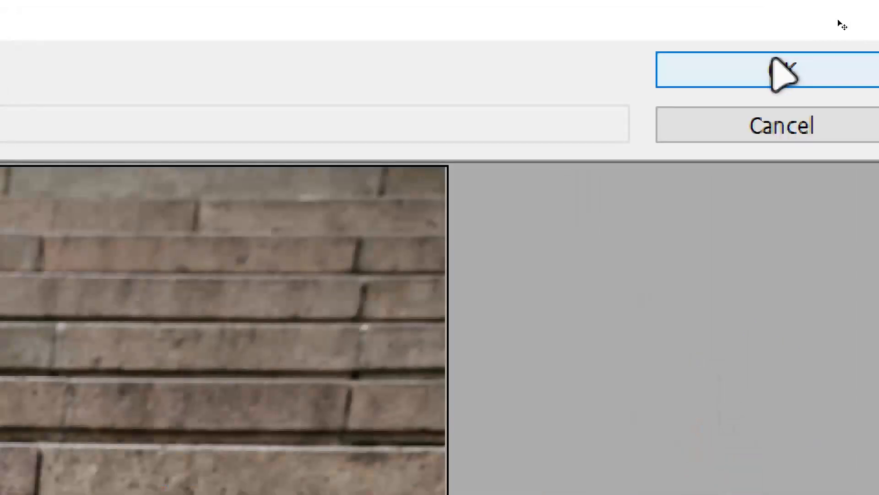
Step: Accept the Vanishing Point planes, place the Pattern image from New folder over the stairs photo, and commit the placement
left_click(754, 69)
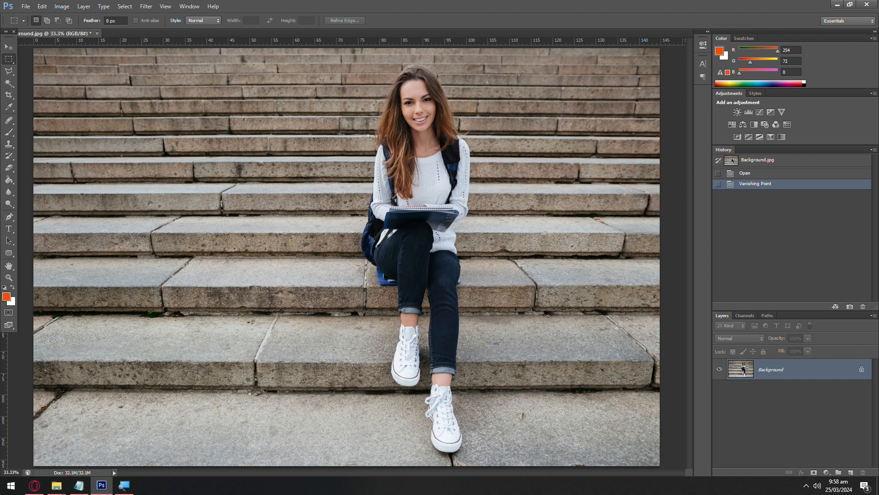
mouse_move(57, 485)
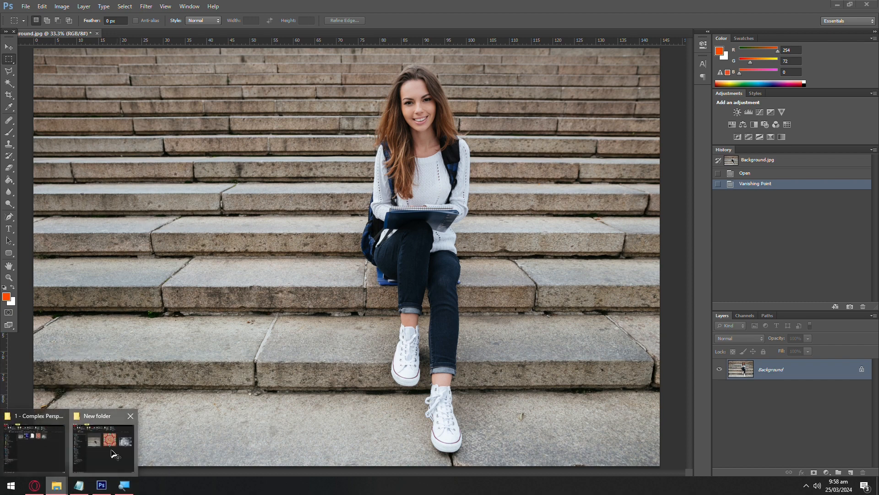
left_click(113, 454)
left_click(708, 168)
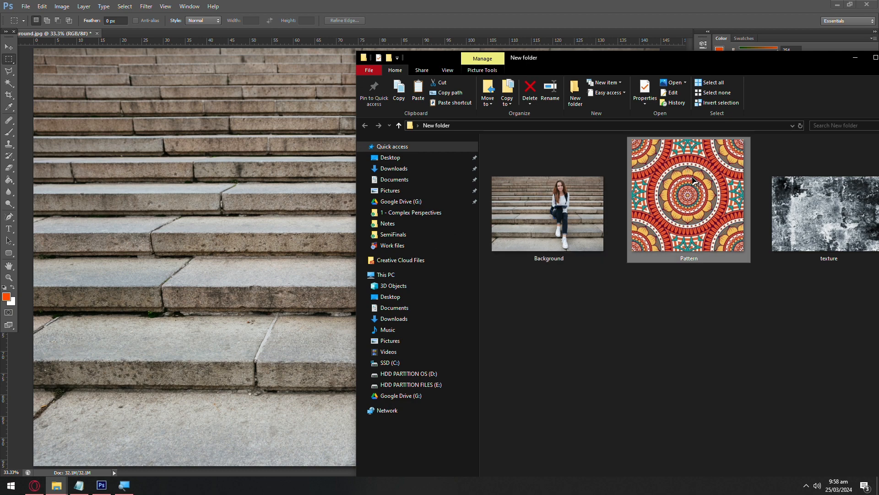
left_click_drag(694, 180, 261, 197)
left_click_drag(358, 164, 380, 141)
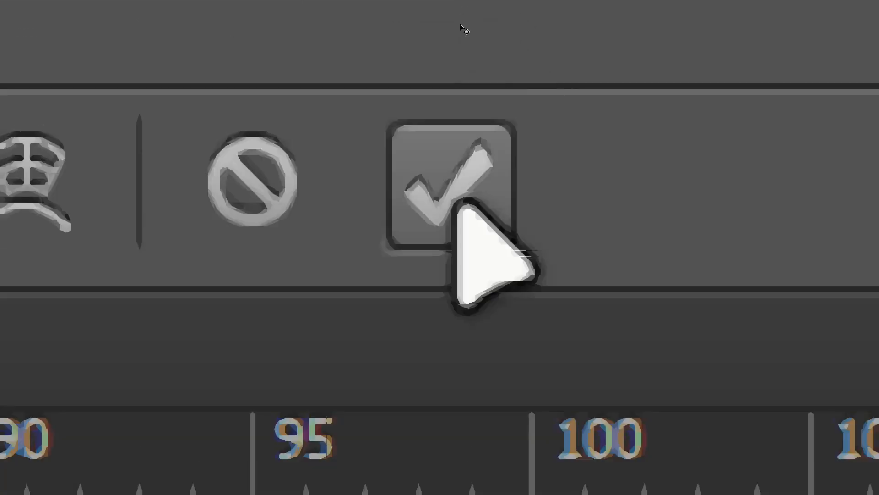
left_click(458, 20)
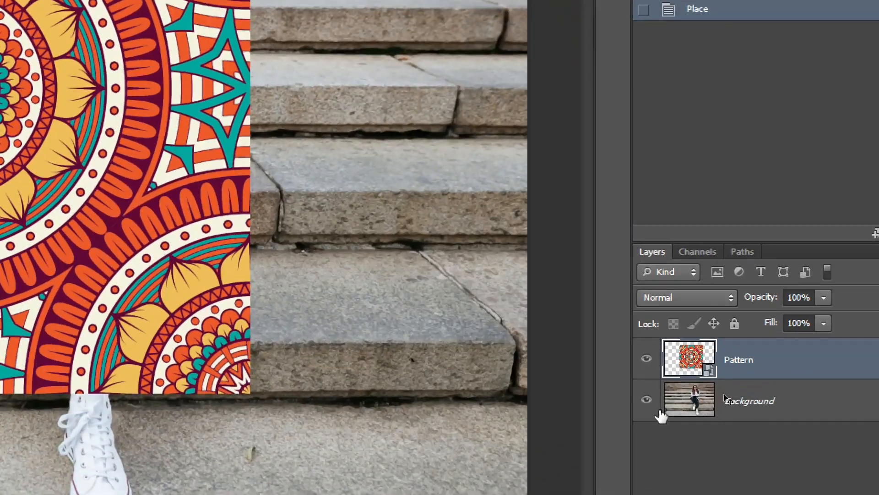
left_click(719, 389)
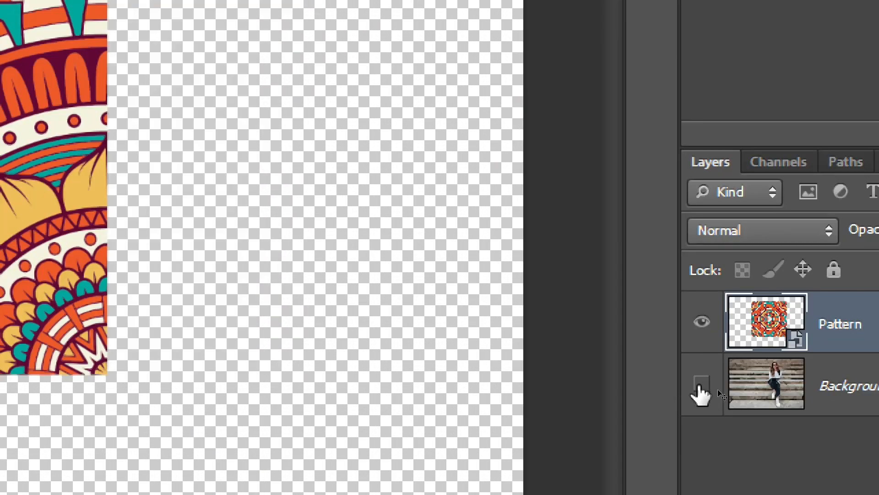
left_click(720, 389)
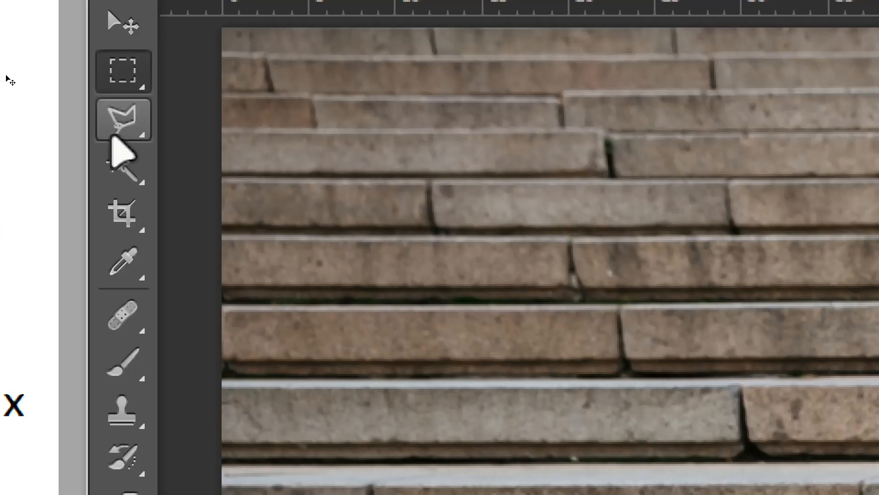
left_click(12, 85)
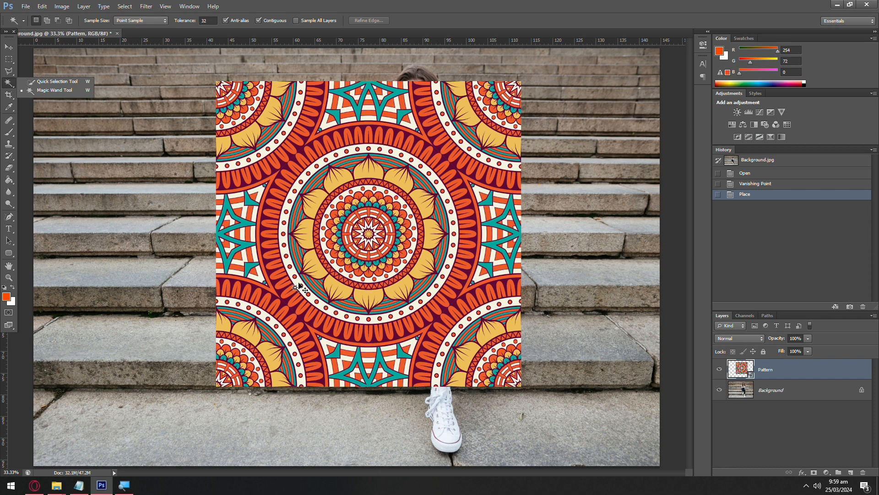
left_click(391, 13)
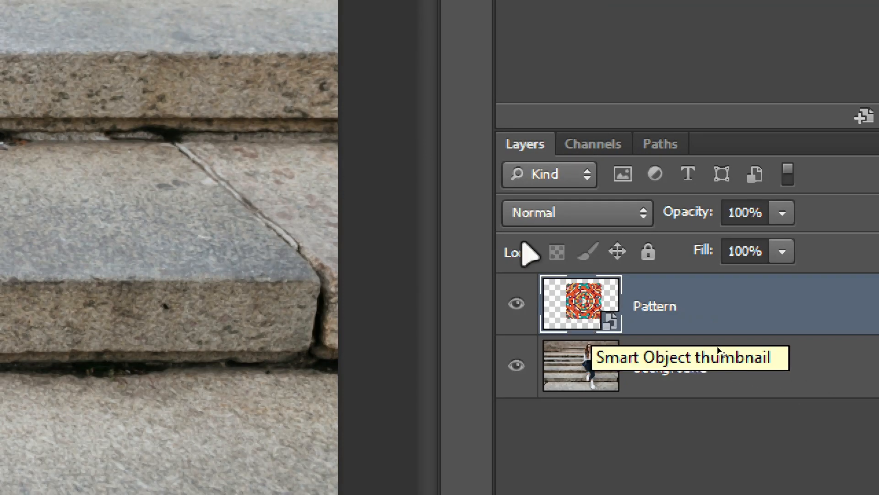
Step: Load the Pattern layer's outline as a selection to copy the artwork, deselect it, and hide the Pattern layer
key("ctrl")
left_click(583, 305, "ctrl")
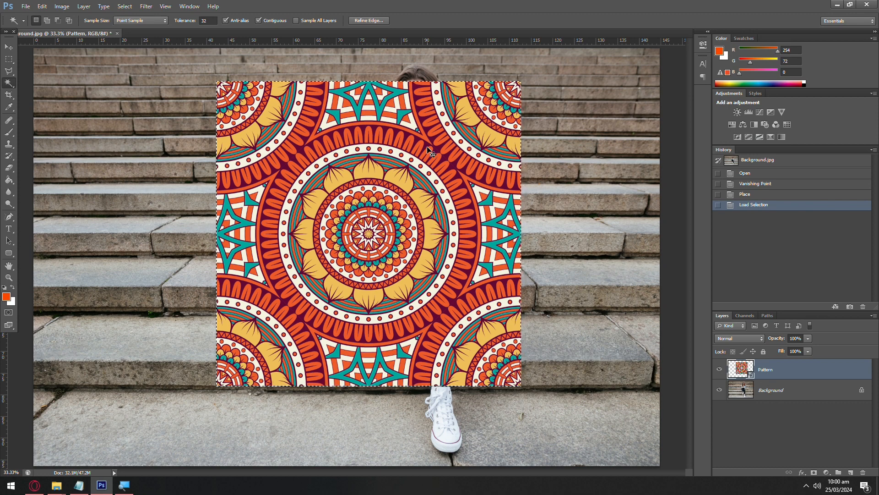
key("ctrl+d")
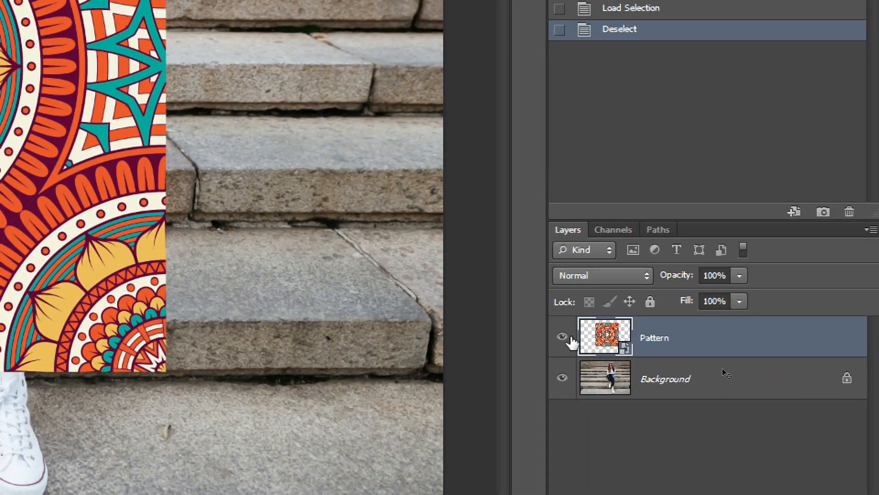
left_click(720, 369)
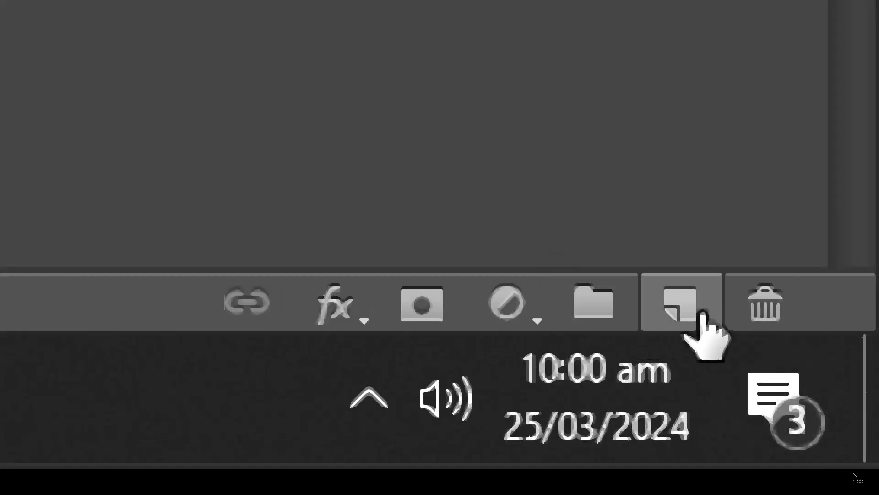
Step: Create a new layer above Pattern and name it Graphics on Stairs
left_click(694, 311)
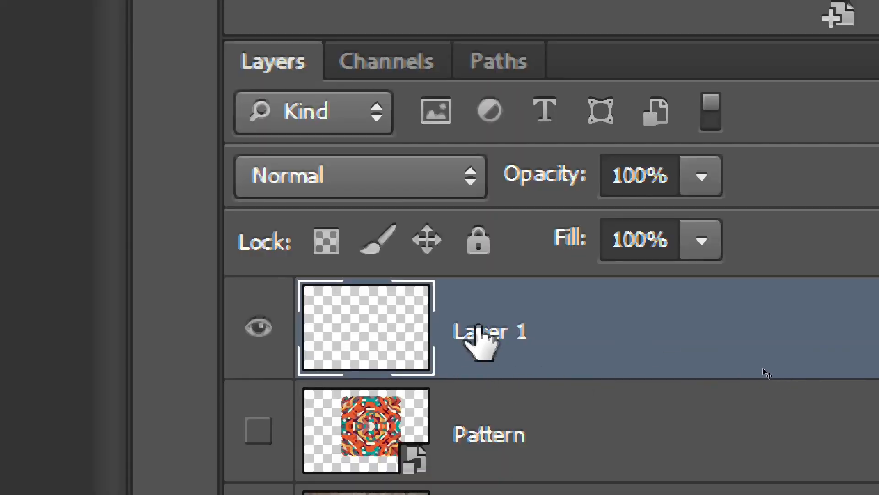
double_click(763, 370)
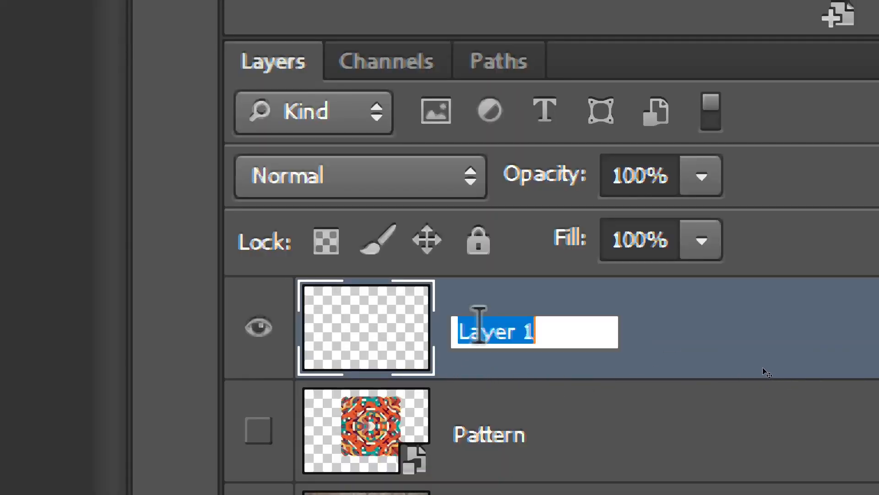
key("BackSpace")
type("Gra")
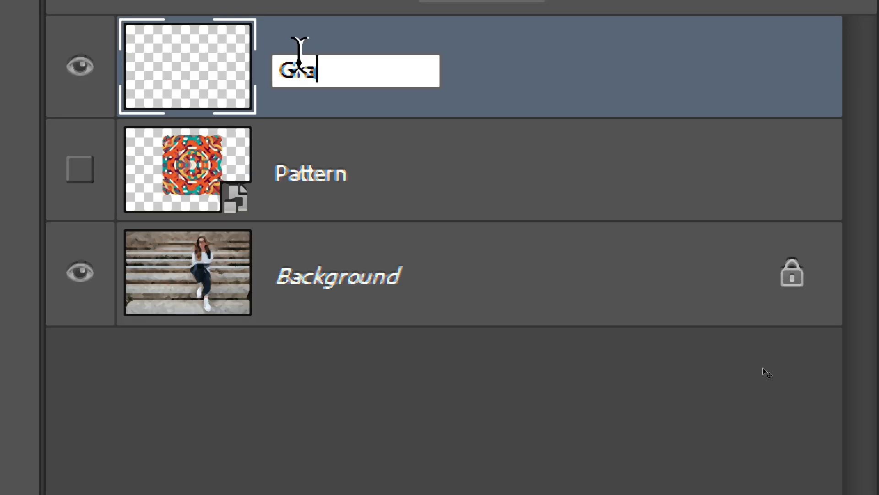
type("phics on STAIRS")
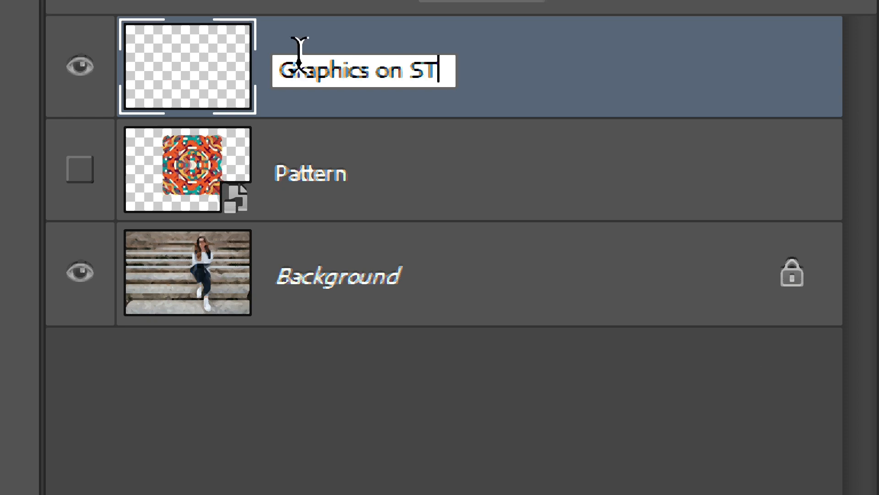
key("BackSpace")
key("BackSpace")
key("BackSpace")
key("BackSpace")
key("BackSpace")
type("tairs")
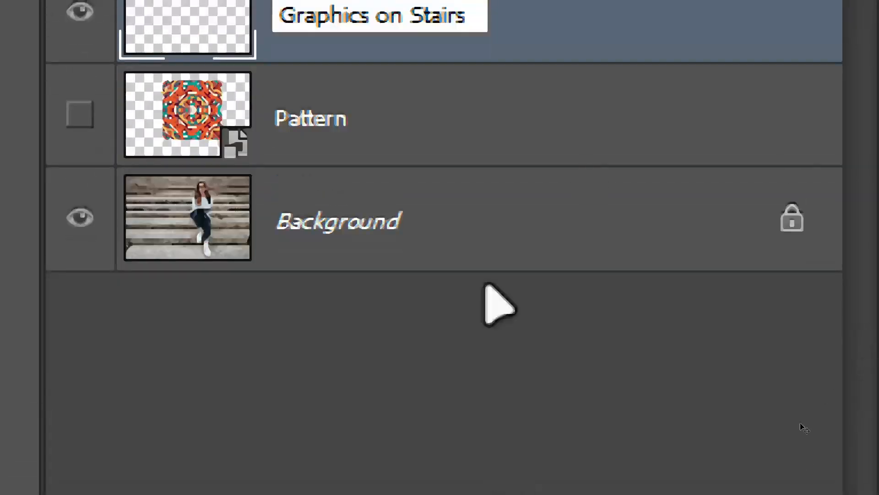
left_click(486, 112)
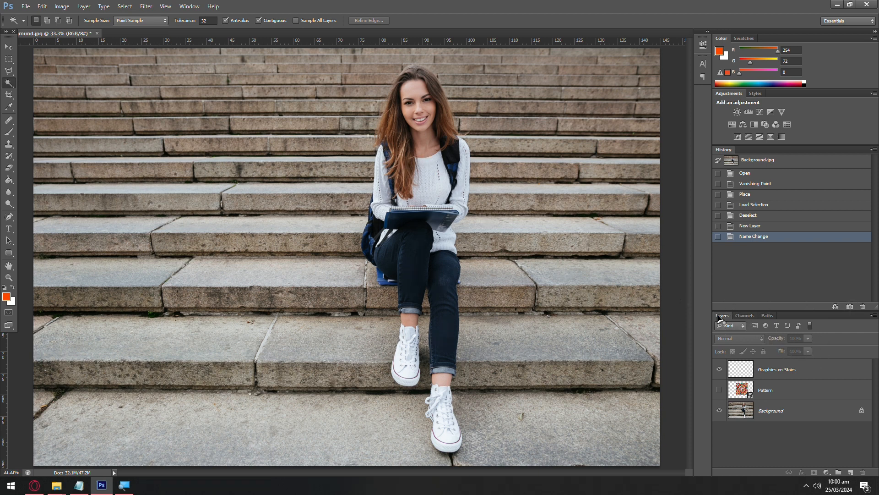
Step: Open the Vanishing Point filter on the Graphics on Stairs layer
left_click_drag(713, 330, 615, 269)
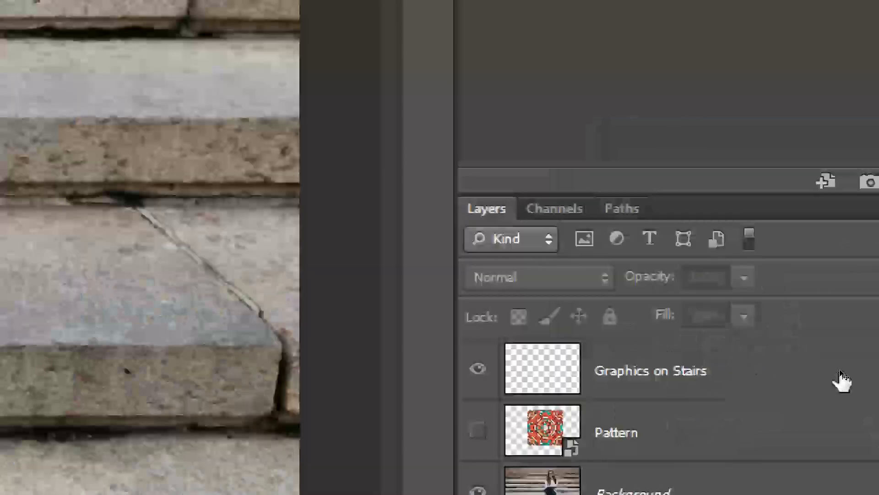
left_click(824, 371)
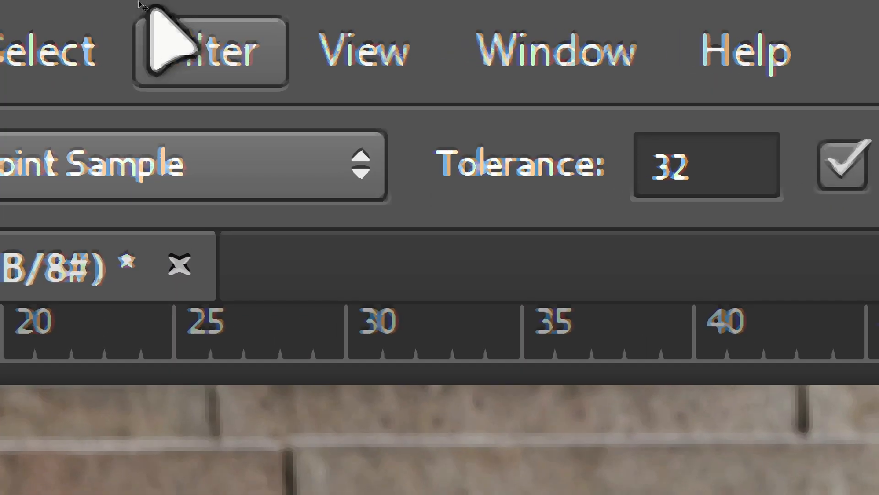
left_click(160, 36)
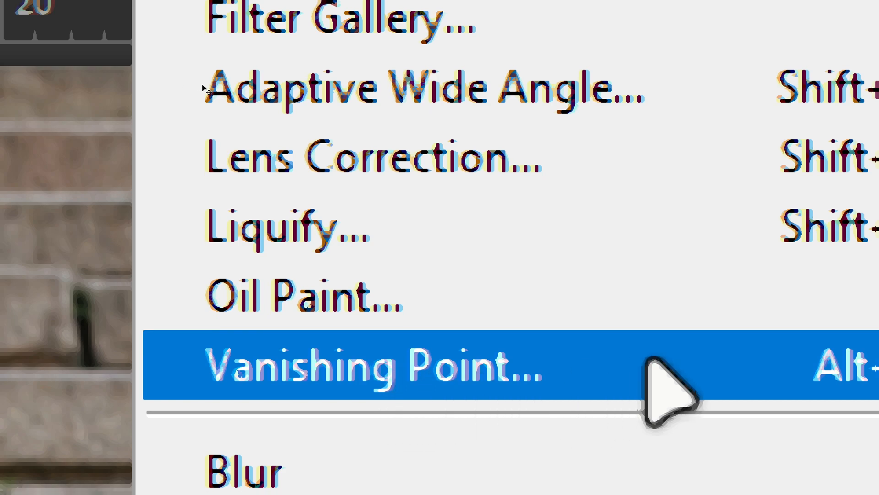
left_click(696, 360)
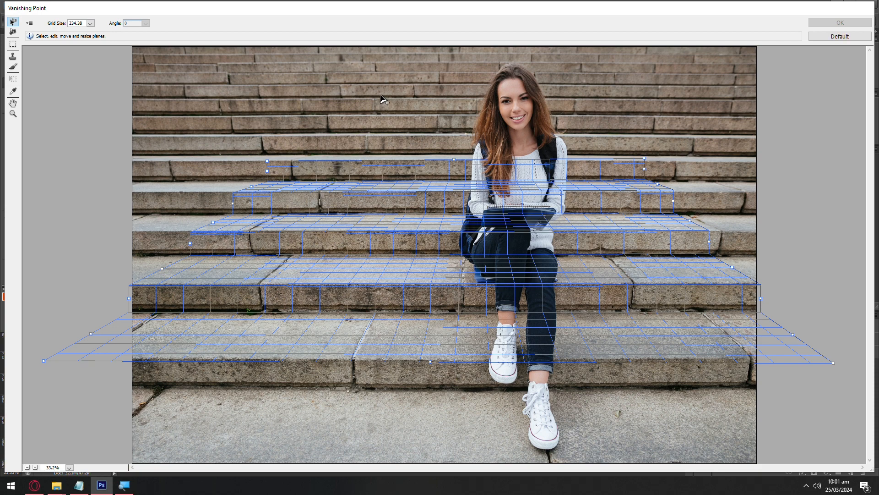
Step: Paste the copied pattern and move it onto the perspective planes so it wraps over the stairs
key("ctrl+v")
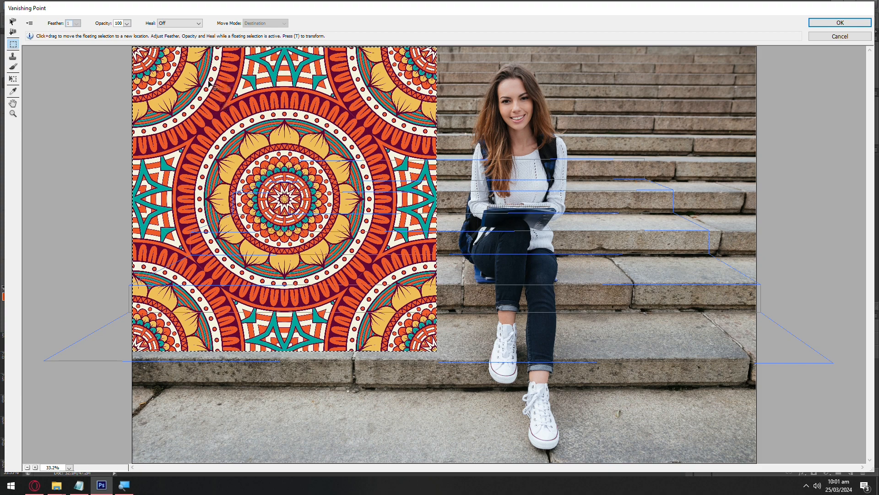
left_click_drag(210, 83, 531, 197)
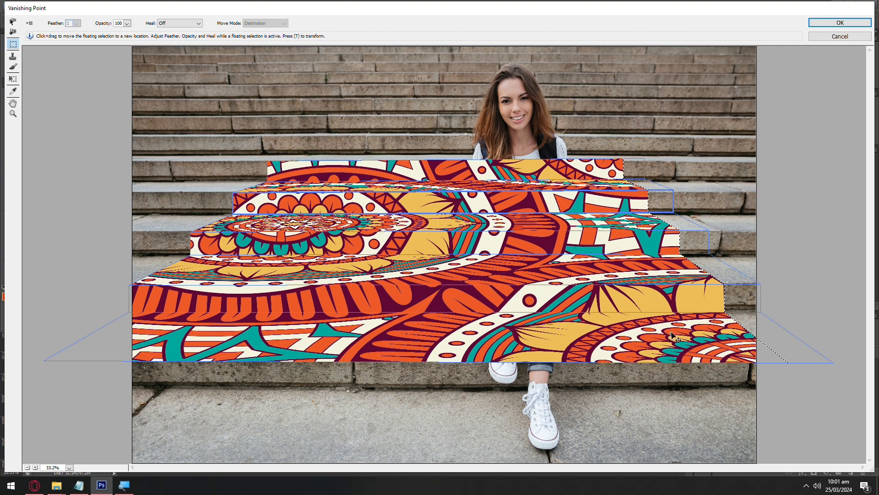
left_click_drag(615, 255, 423, 193)
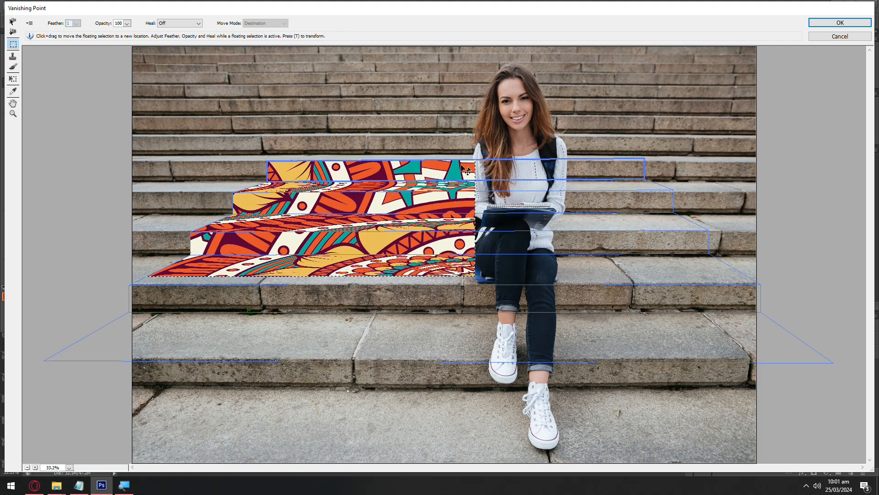
Step: With the Transform Tool, scale the floating pattern much narrower and move it to the middle of the stair planes
key("t")
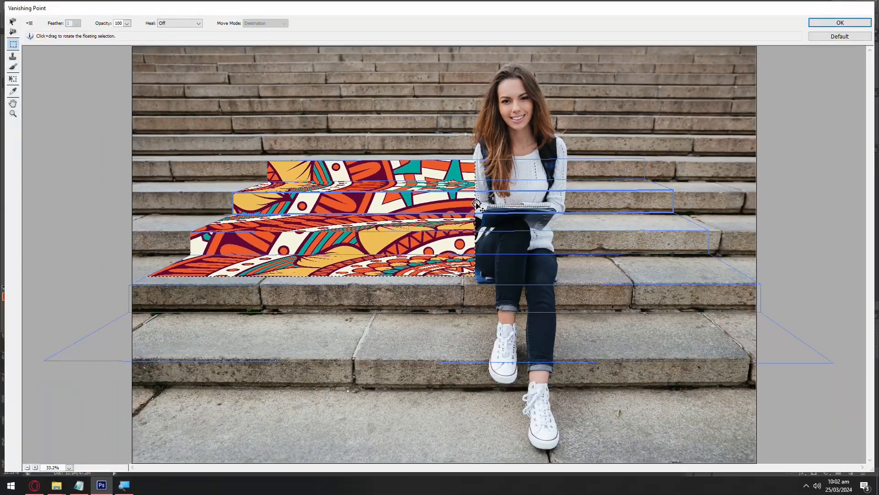
key("t")
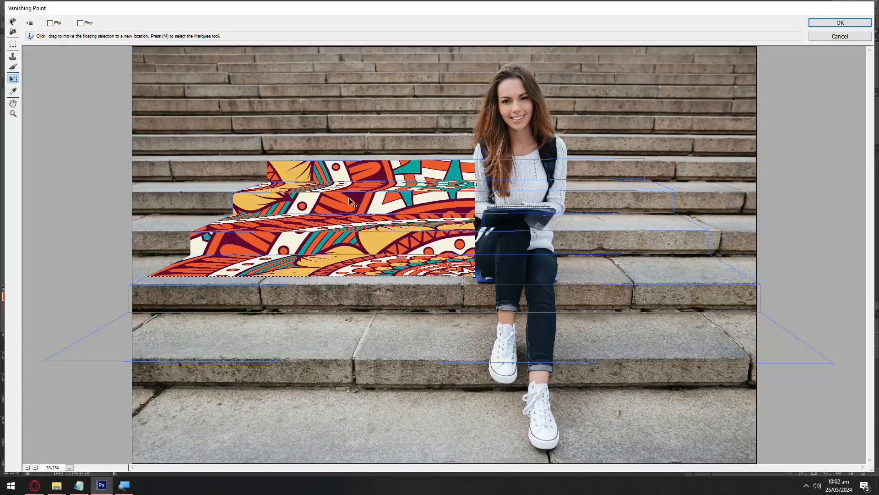
left_click_drag(348, 197, 533, 235)
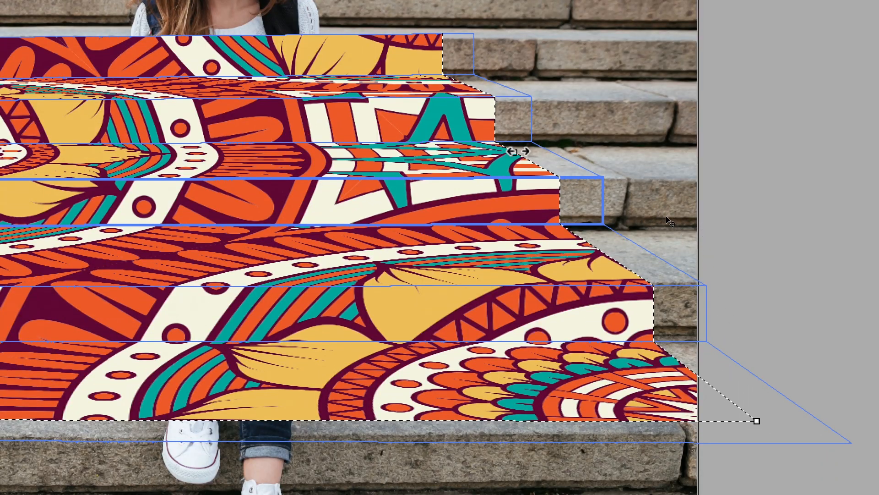
left_click_drag(669, 222, 443, 232)
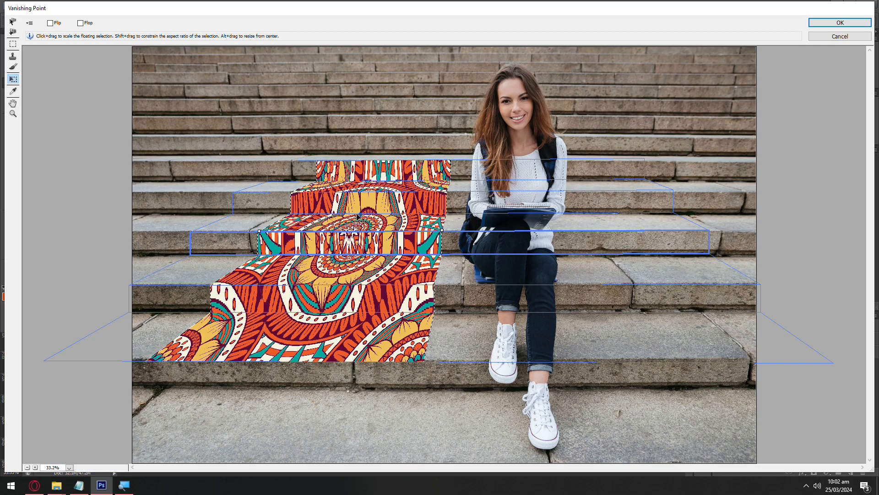
left_click_drag(359, 216, 441, 218)
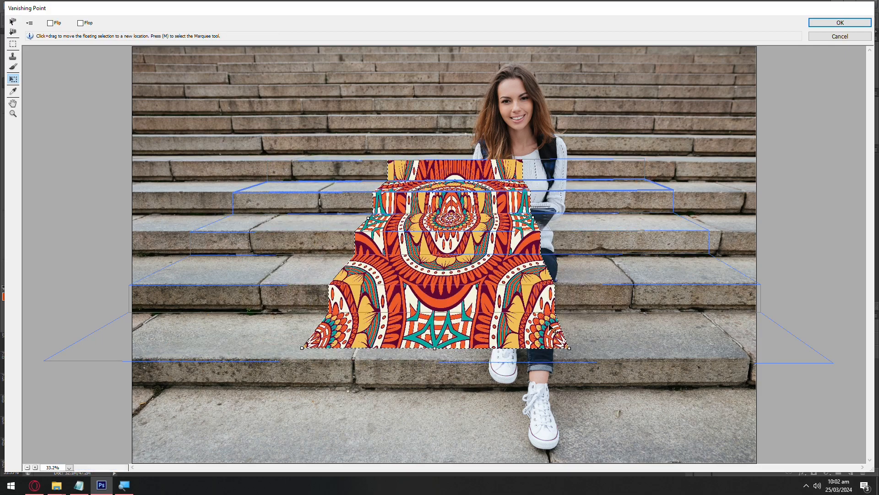
Step: Enlarge the pattern and slide it up until only its lower band covers the uppermost riser of the grid
left_click_drag(570, 348, 638, 258)
left_click_drag(582, 229, 503, 113)
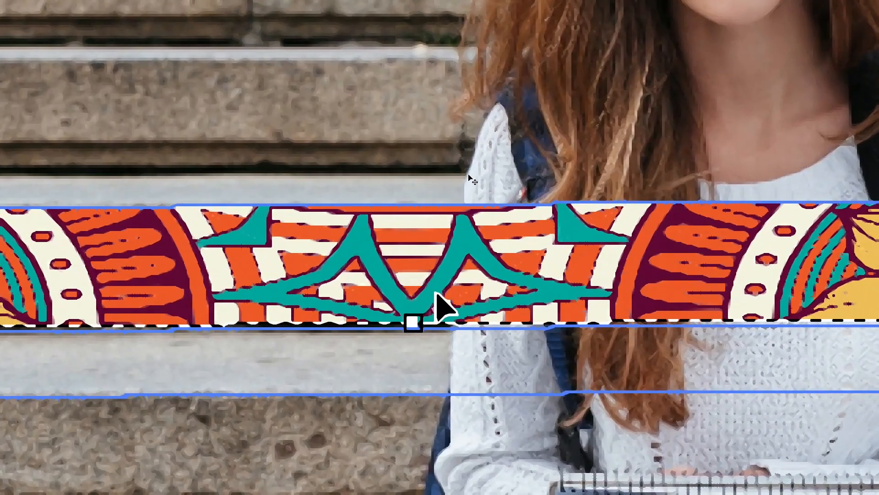
left_click_drag(436, 292, 449, 269)
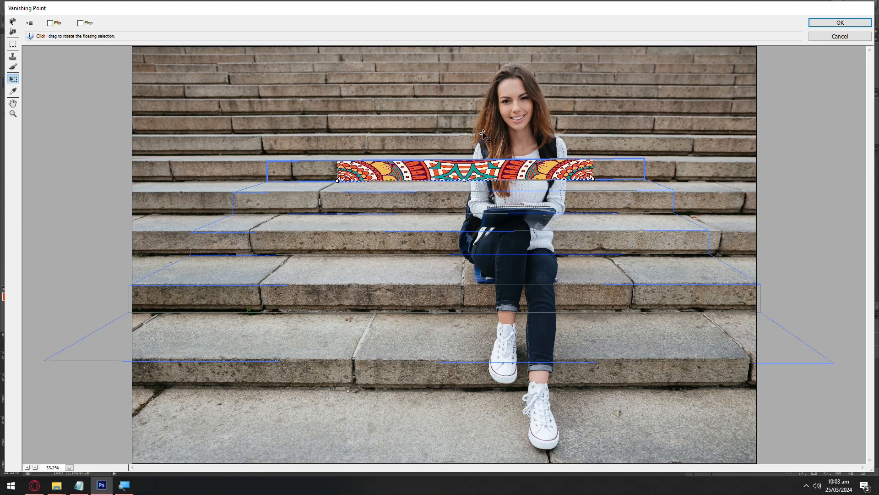
Step: Widen the pattern band slightly and centre it across the uppermost riser plane
left_click_drag(458, 173, 448, 168)
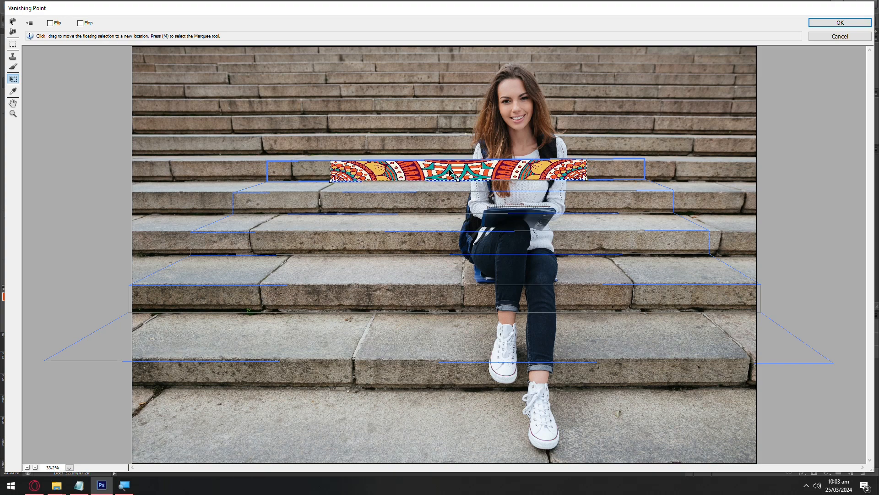
left_click_drag(588, 181, 633, 182)
left_click_drag(559, 177, 546, 176)
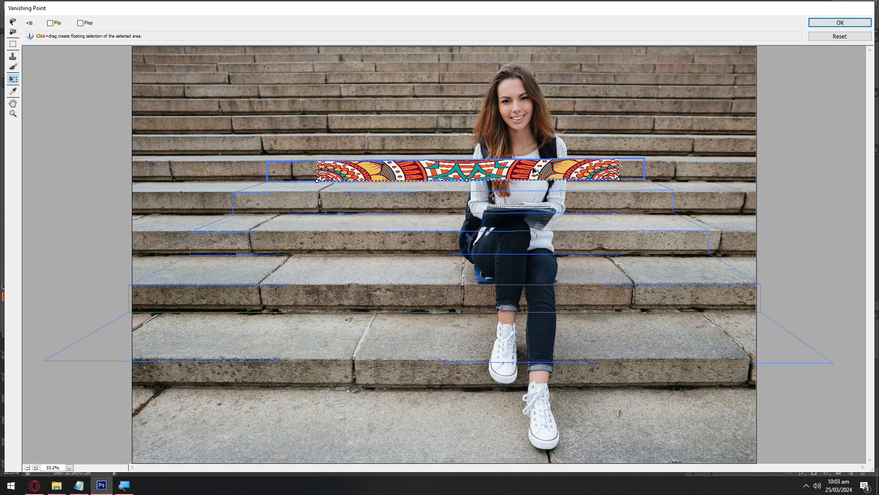
left_click_drag(533, 169, 540, 216)
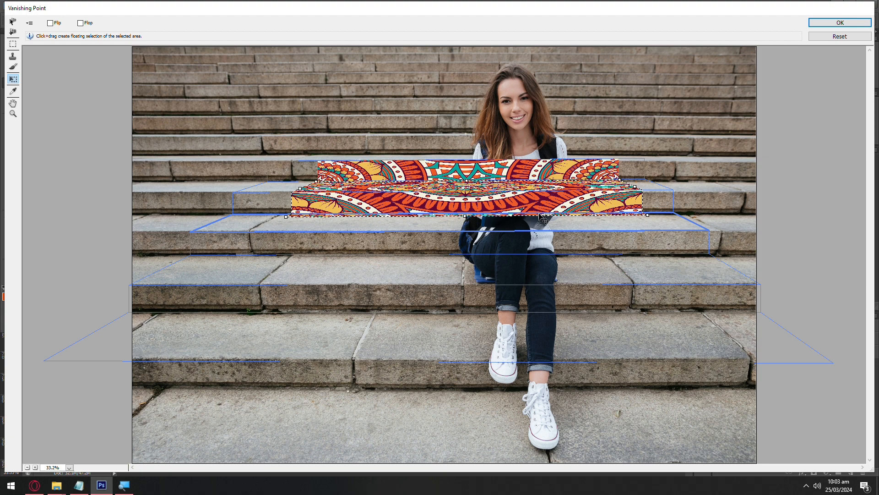
key("ctrl+z")
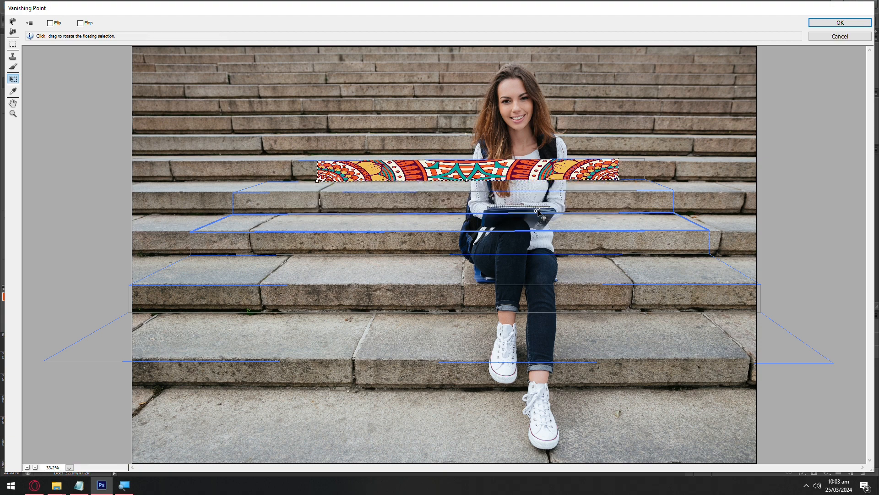
left_click_drag(532, 173, 510, 216)
key("ctrl+z")
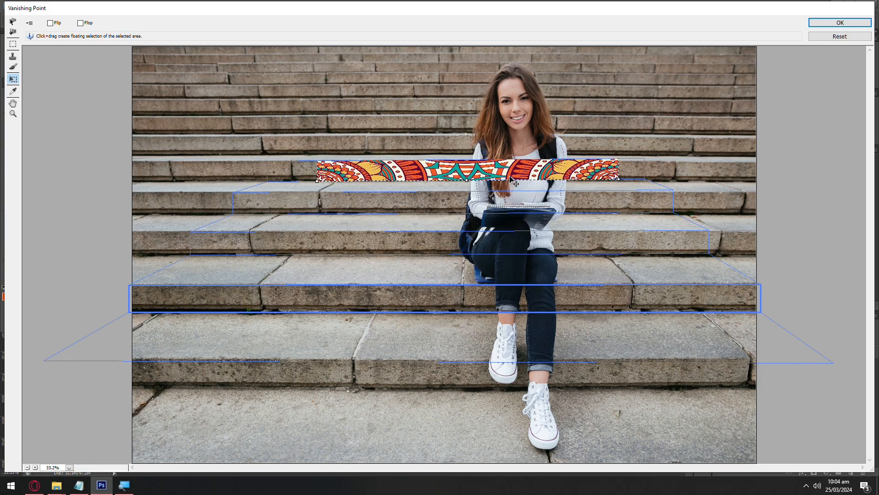
left_click_drag(512, 179, 477, 207)
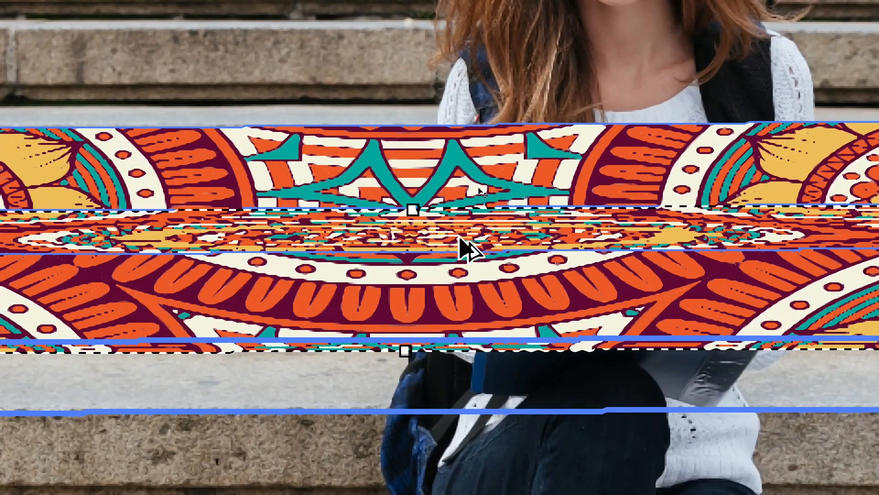
left_click_drag(458, 230, 462, 252)
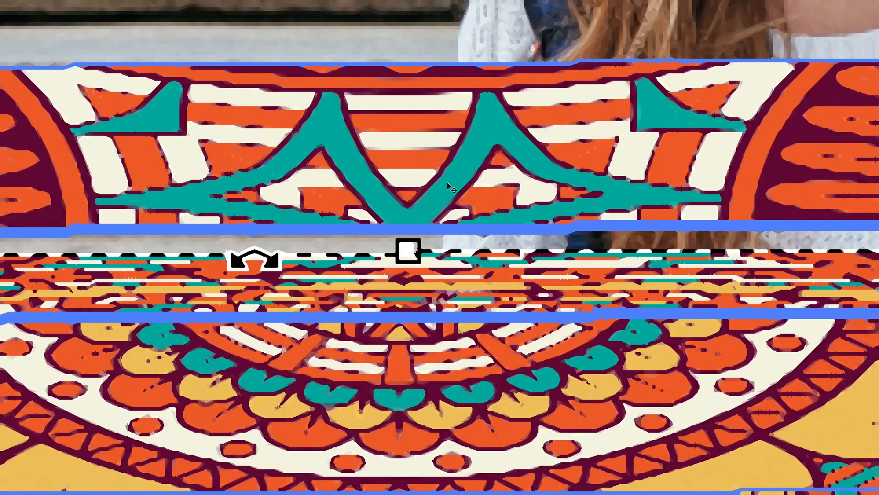
left_click_drag(581, 356, 567, 277)
key("ctrl+z")
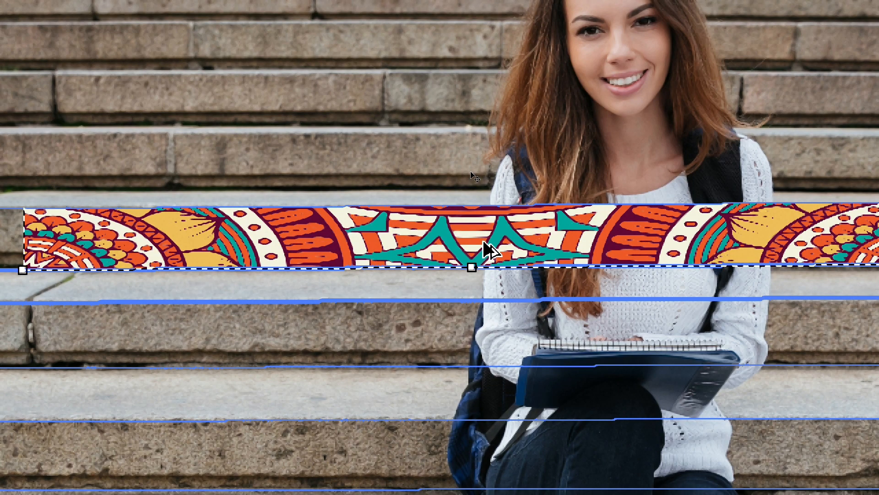
Step: Duplicate the floating pattern onto the tread and riser directly below the uppermost band, aligning its centre with that band
left_click_drag(488, 249, 487, 371)
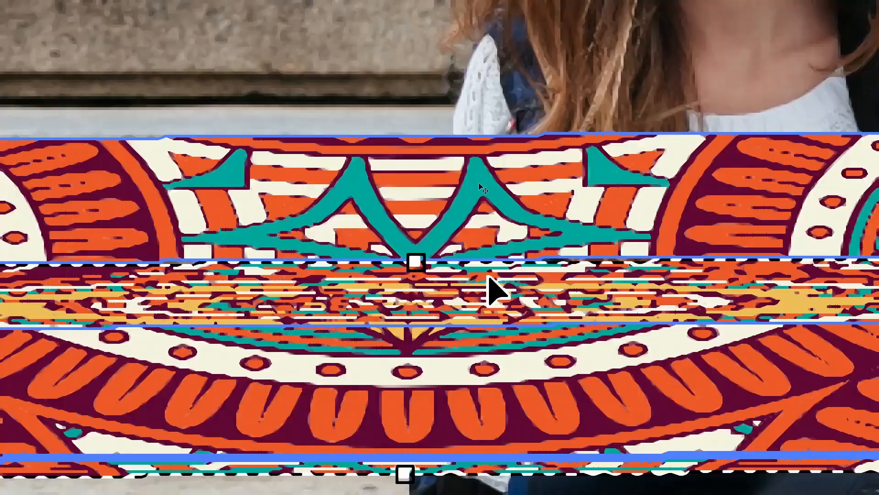
left_click_drag(498, 276, 465, 275)
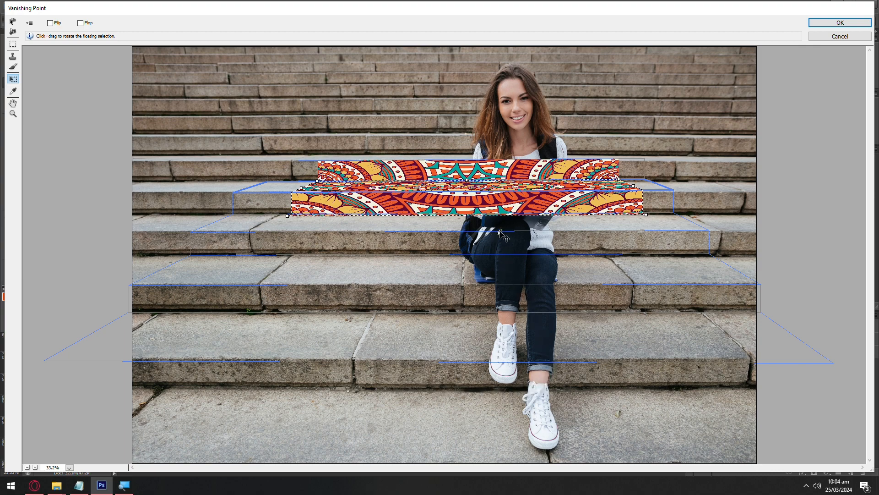
left_click_drag(493, 205, 493, 253)
key("super+plus")
key("super+plus")
key("super+plus")
key("super+plus")
key("super+plus")
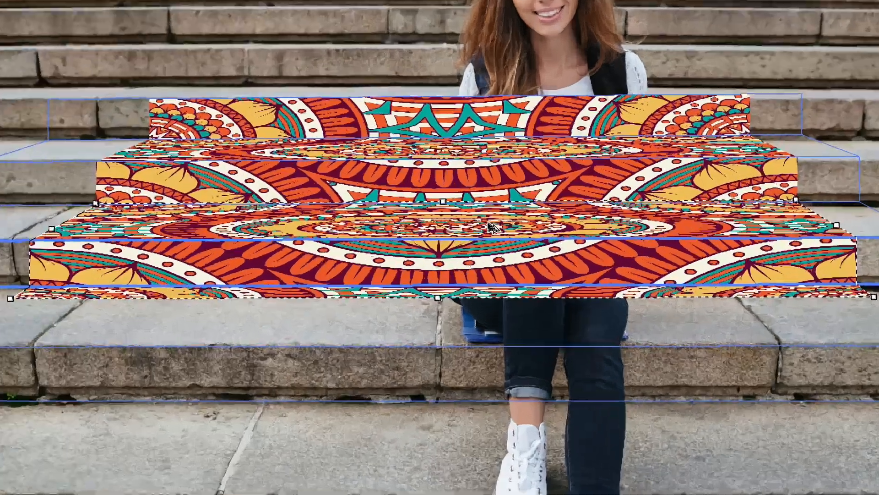
key("ctrl+z")
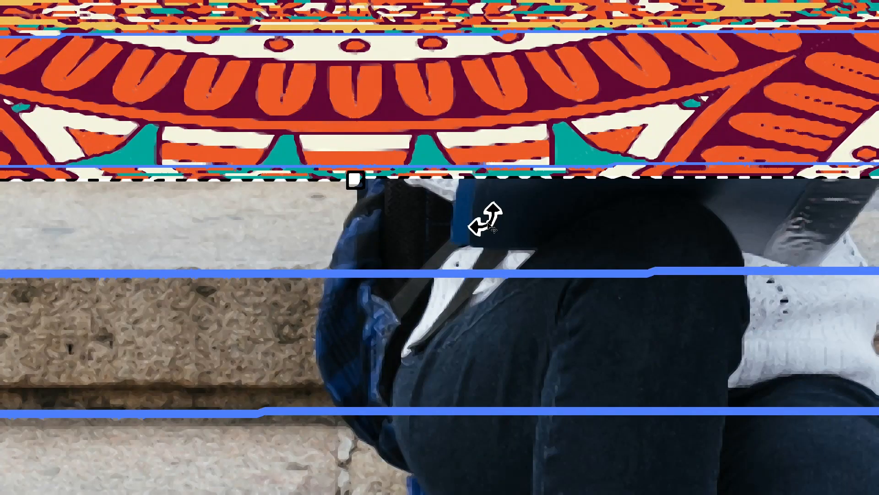
Step: Duplicate the pattern further down the grid so it wraps over the middle treads and risers, centred under the bands above
key("super+minus")
key("super+minus")
key("super+minus")
key("super+minus")
key("super+minus")
left_click_drag(494, 225, 477, 282)
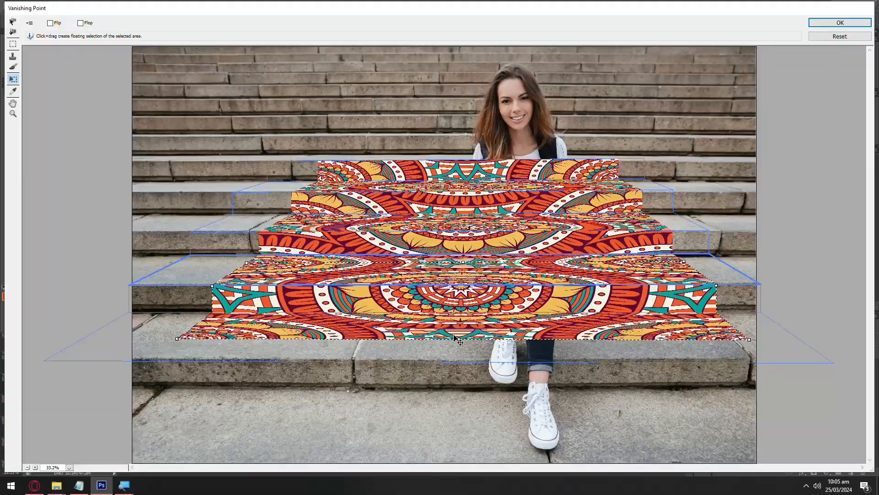
Step: Place another pattern copy to cover the lowest tread, fine-tune its alignment, and apply the Vanishing Point filter
left_click_drag(476, 292, 479, 354)
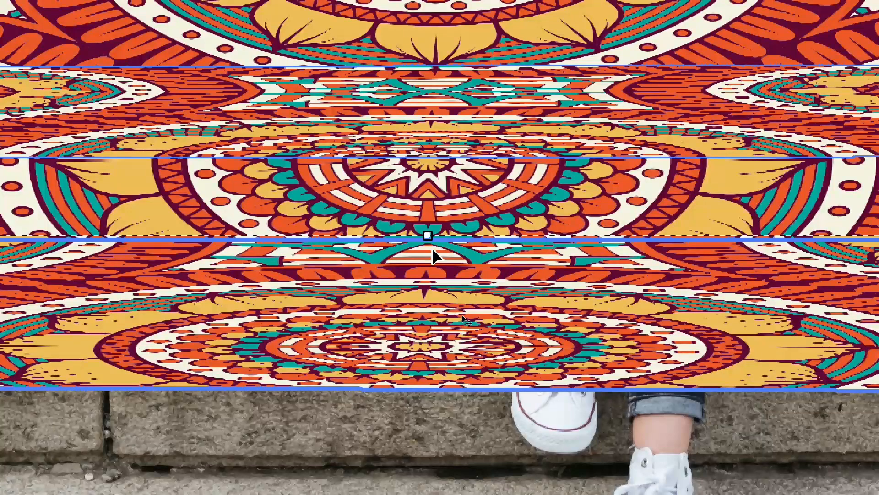
left_click_drag(462, 315, 462, 324)
left_click_drag(430, 276, 430, 330)
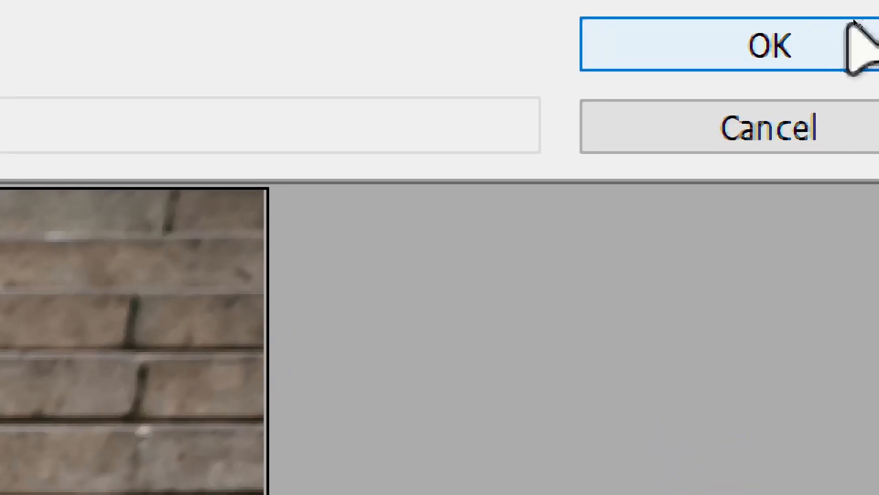
left_click(780, 51)
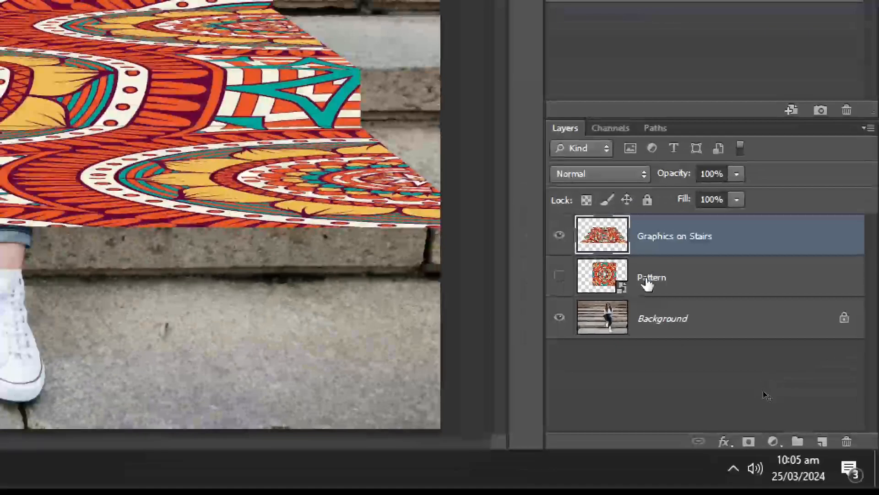
Step: Test-move the Graphics on Stairs artwork with the Background layer hidden, and restore both the layer's visibility and the artwork's position
left_click(559, 317)
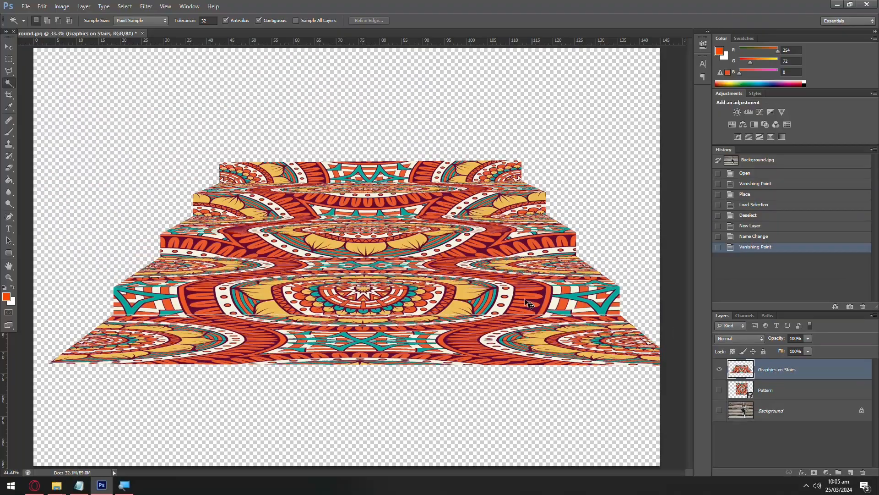
left_click(9, 47)
left_click_drag(375, 249, 335, 197)
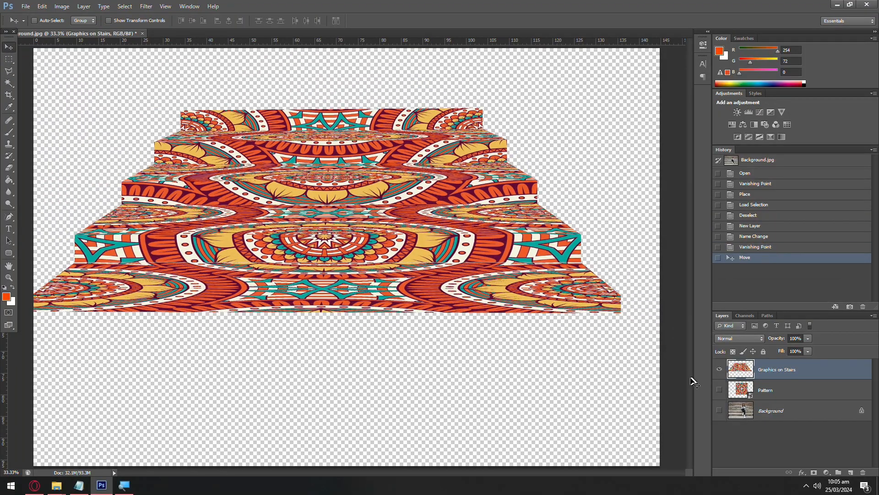
left_click(719, 410)
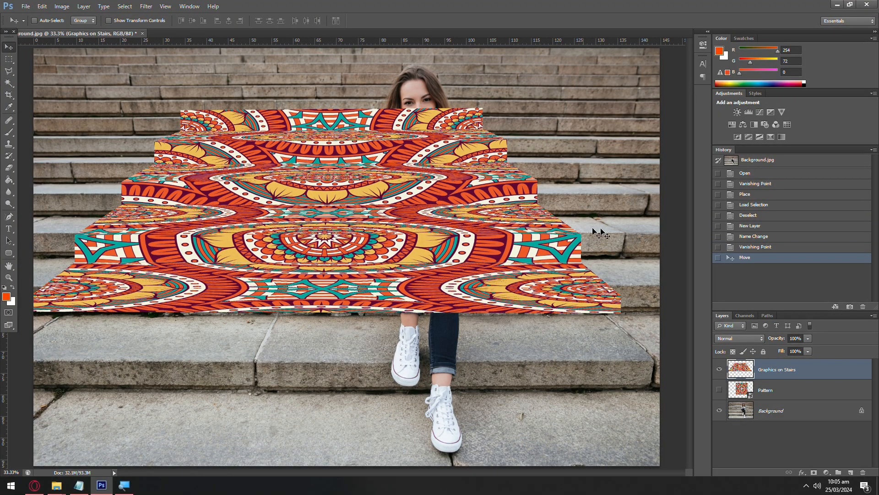
key("ctrl+z")
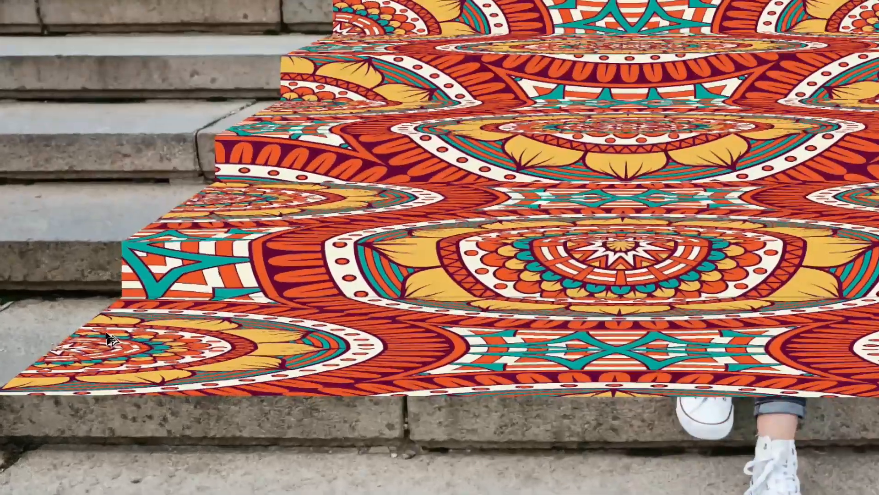
Step: Examine the sharpness and edges of the pattern on the lower steps compared with the surrounding stone
scroll(81, 338, "up", 2)
scroll(80, 338, "up", 8)
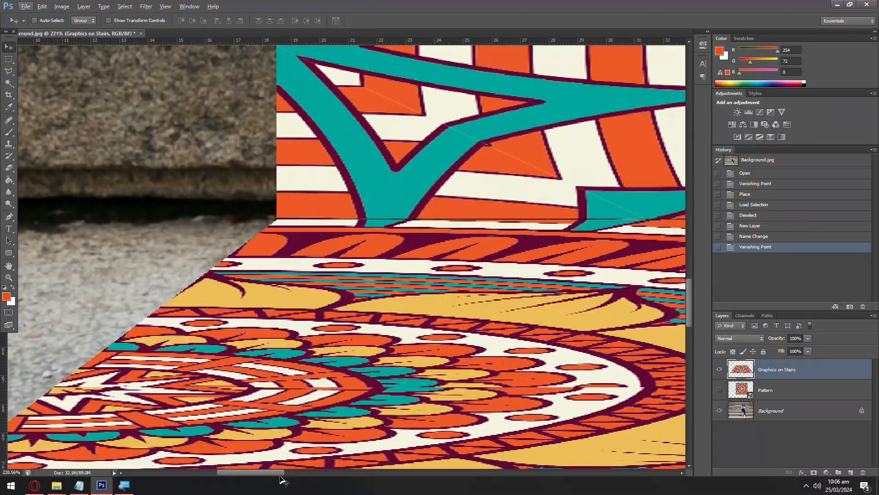
left_click_drag(281, 476, 243, 475)
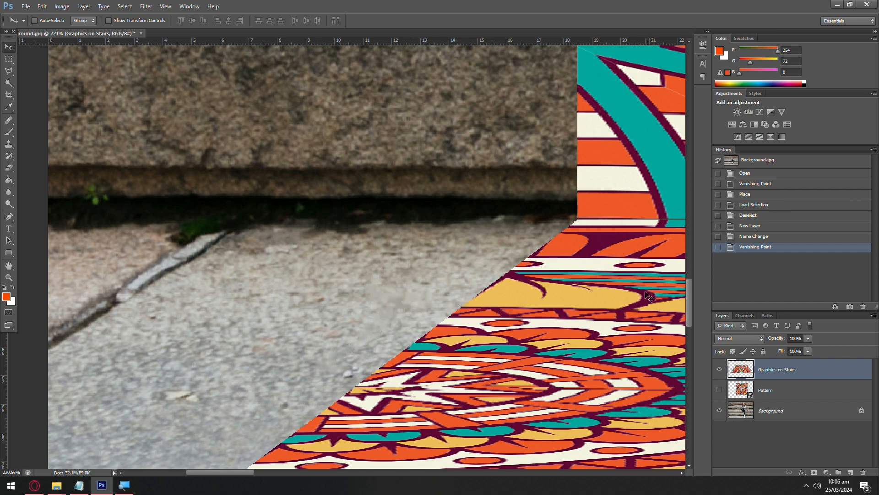
left_click_drag(231, 471, 256, 472)
scroll(363, 312, "down", 5)
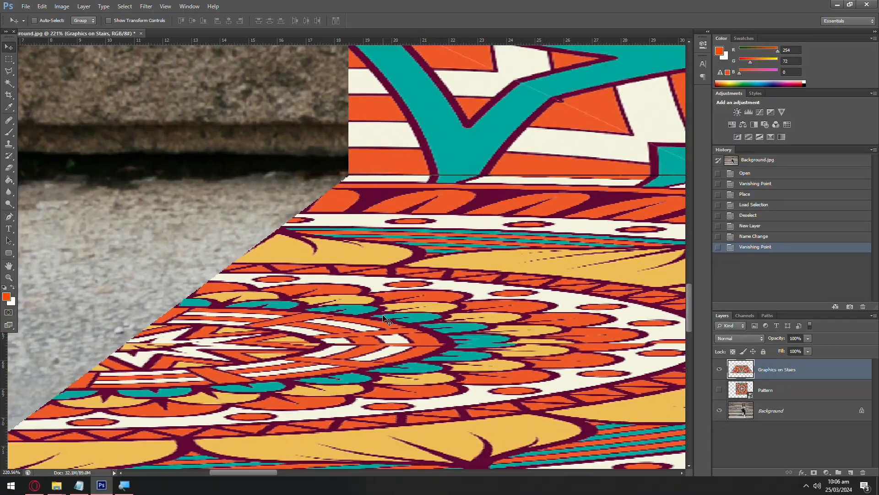
scroll(383, 317, "down", 4)
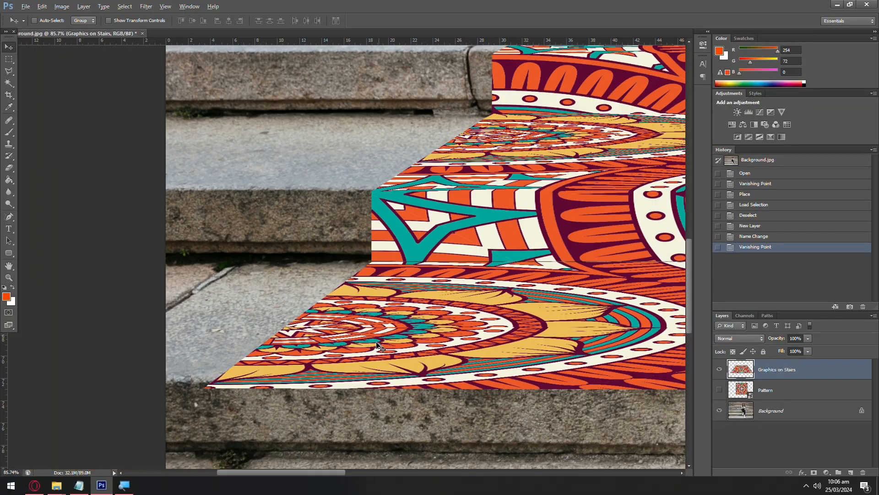
left_click_drag(306, 473, 438, 474)
scroll(432, 310, "down", 4)
scroll(429, 430, "up", 2)
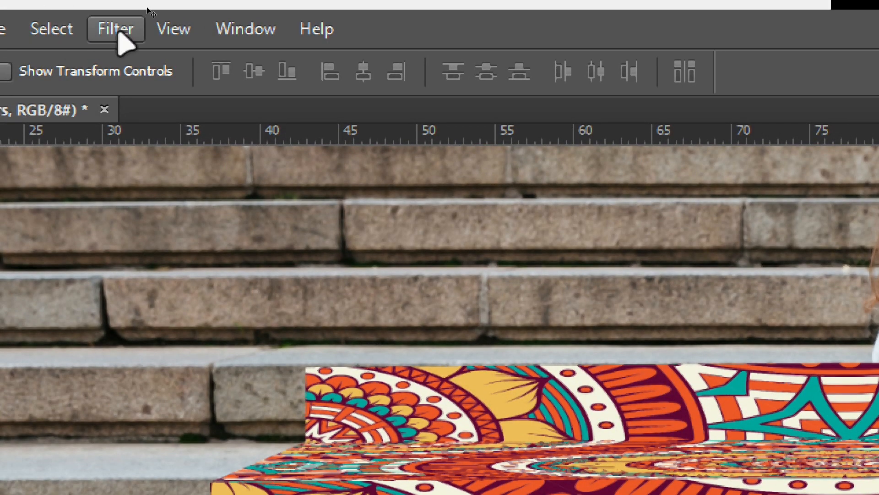
Step: Start a Field Blur on the Graphics on Stairs layer, with one pin on the bottom tread and another on the uppermost riser
left_click(118, 32)
mouse_move(181, 308)
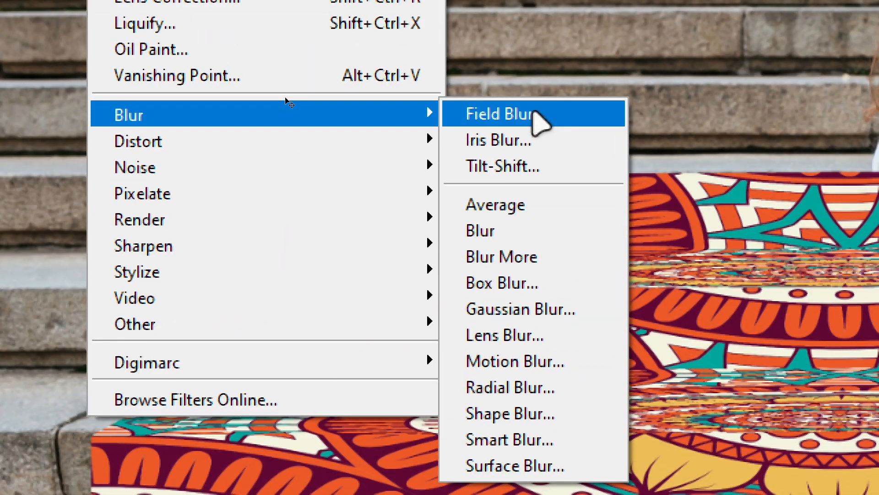
left_click(536, 76)
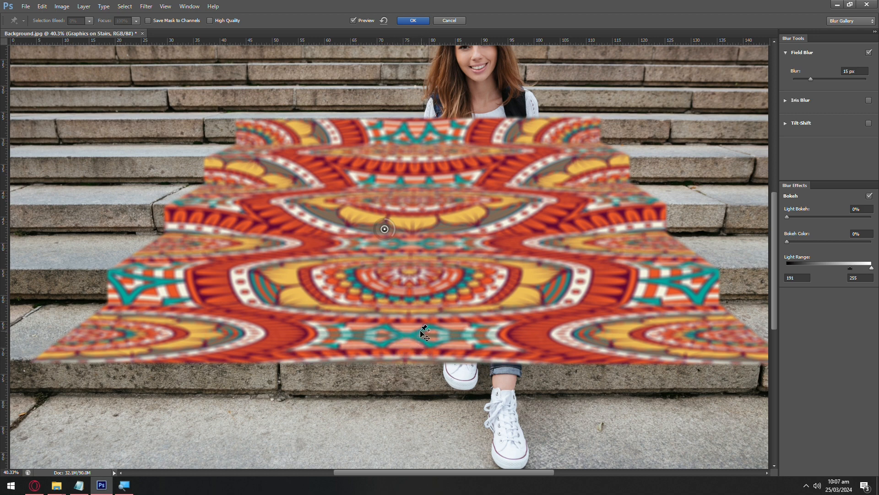
scroll(403, 348, "up", 1)
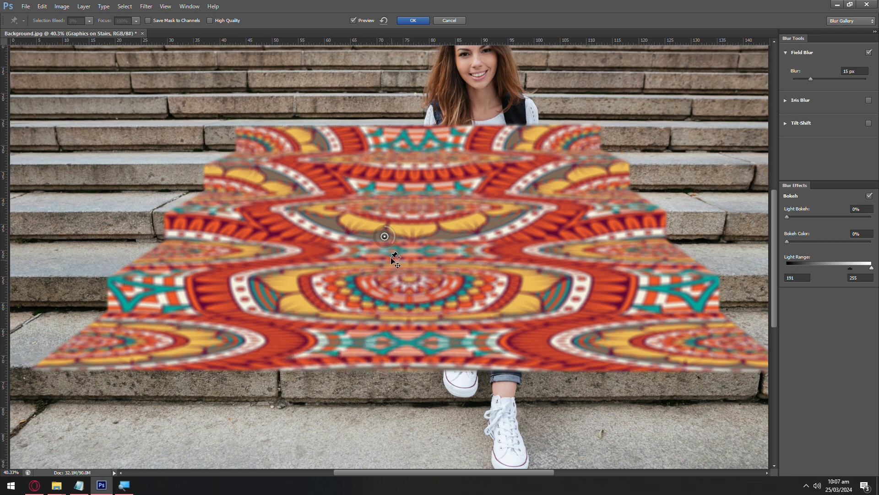
left_click_drag(384, 237, 409, 359)
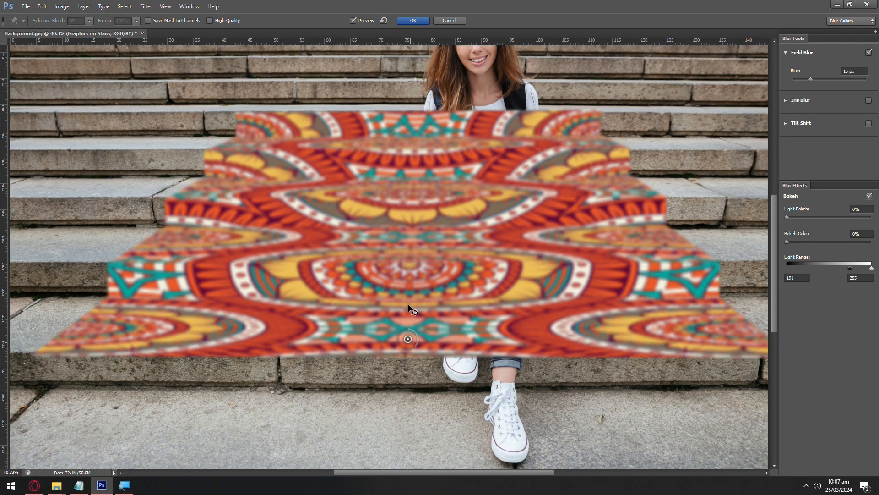
left_click(416, 215)
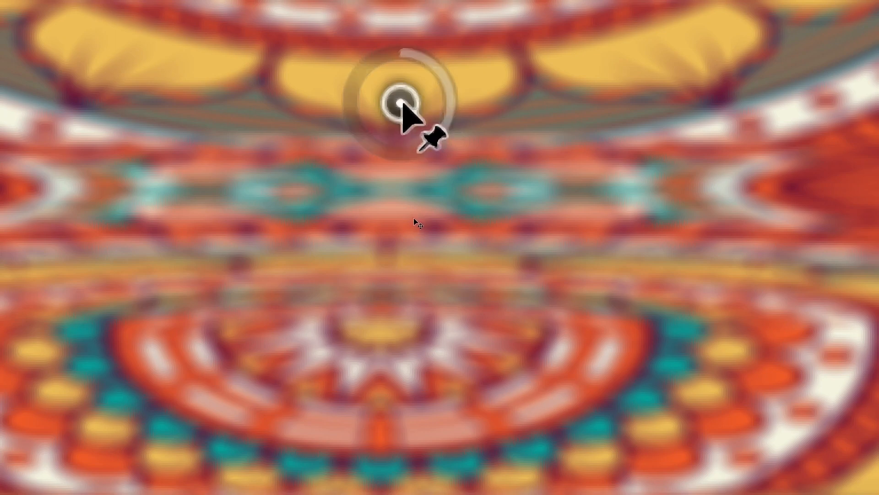
left_click_drag(398, 105, 387, 433)
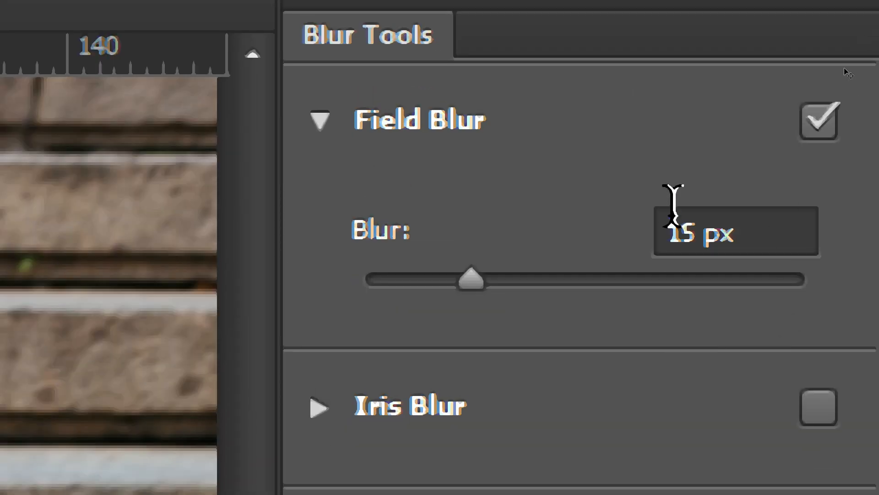
Step: Set the blur to 4 px at the lower pin and 1 px at the upper pin, and apply the Field Blur
left_click(690, 229)
double_click(663, 232)
type("4")
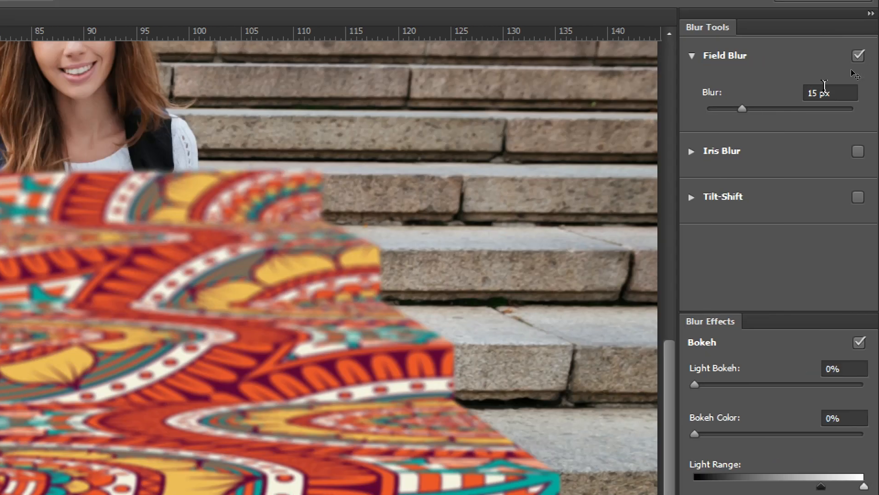
left_click_drag(819, 90, 813, 90)
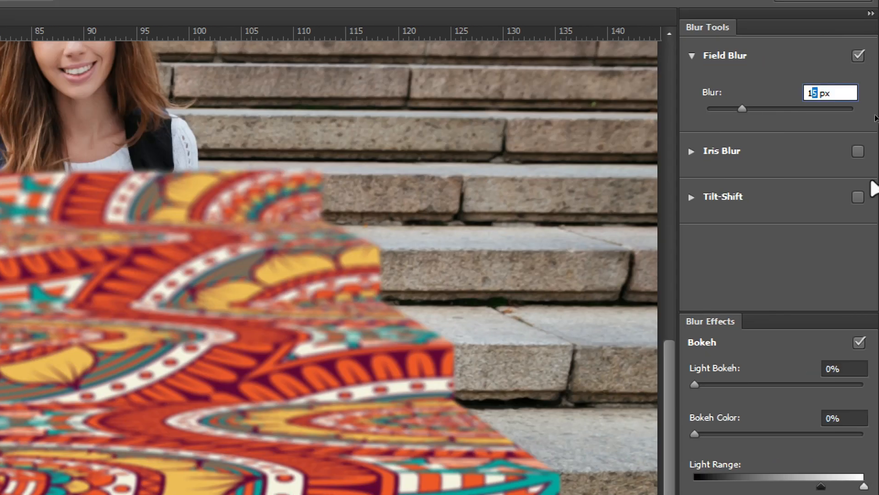
key("BackSpace")
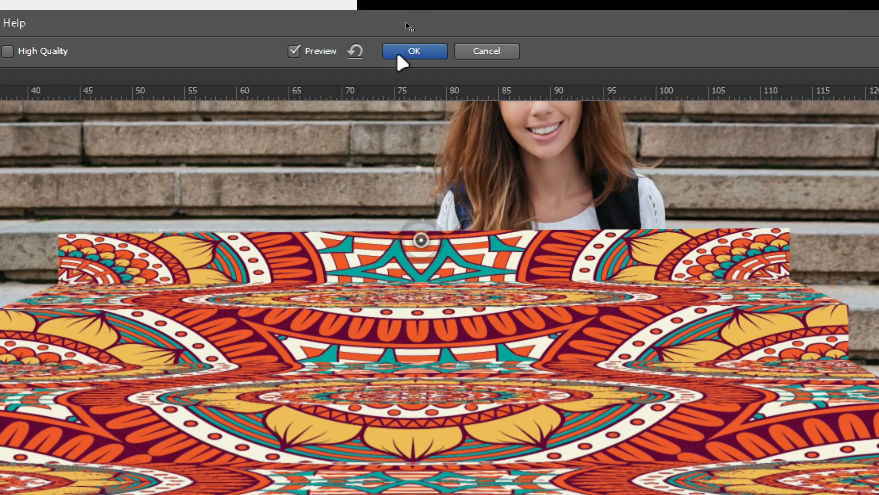
left_click(403, 47)
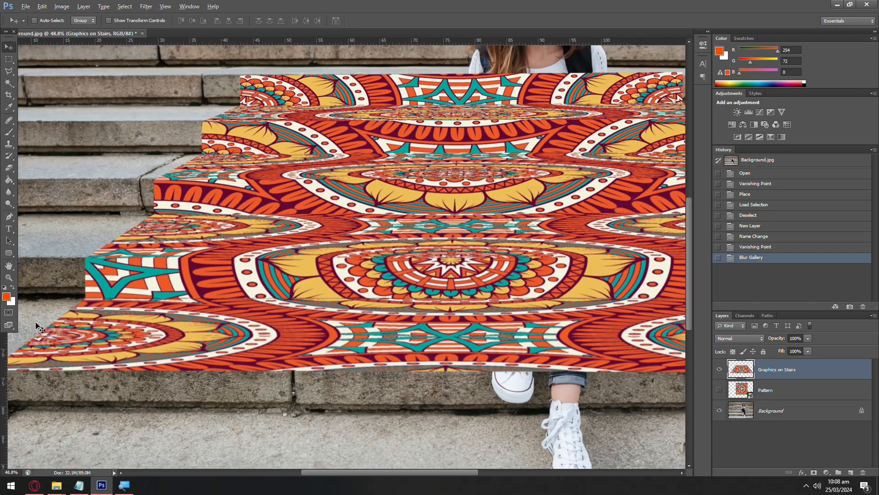
scroll(64, 324, "up", 8)
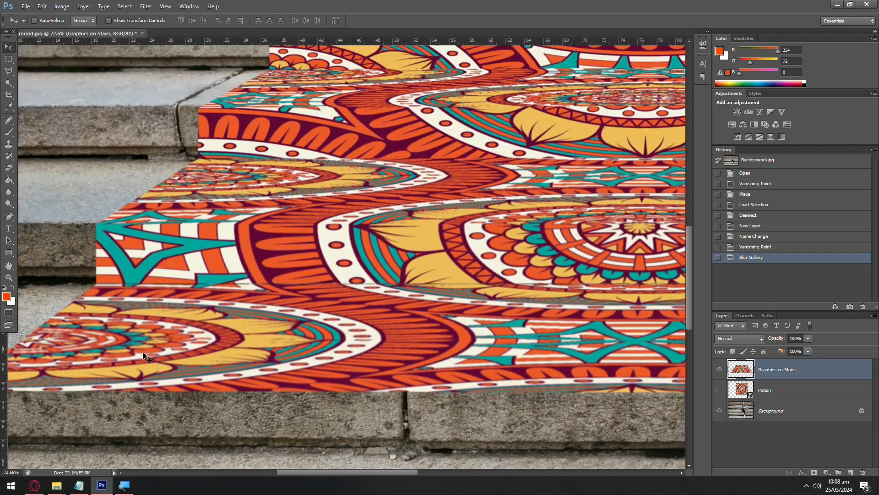
left_click_drag(284, 473, 222, 472)
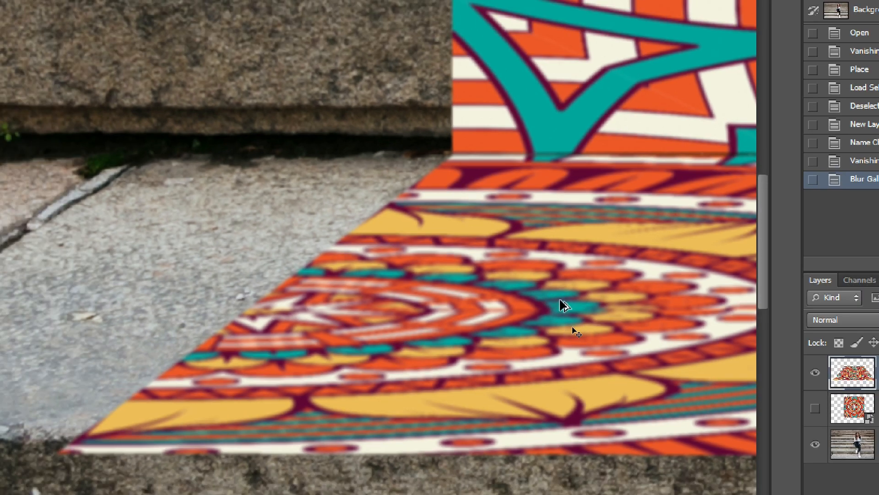
Step: Select the thin excess along the uppermost edge of the Graphics on Stairs artwork with the Polygonal Lasso, clear it and deselect
scroll(481, 315, "down", 4)
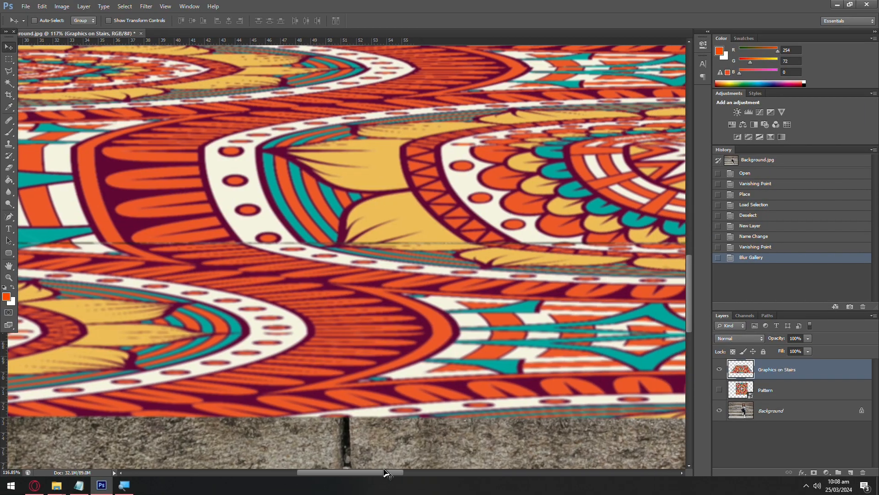
scroll(481, 315, "down", 5)
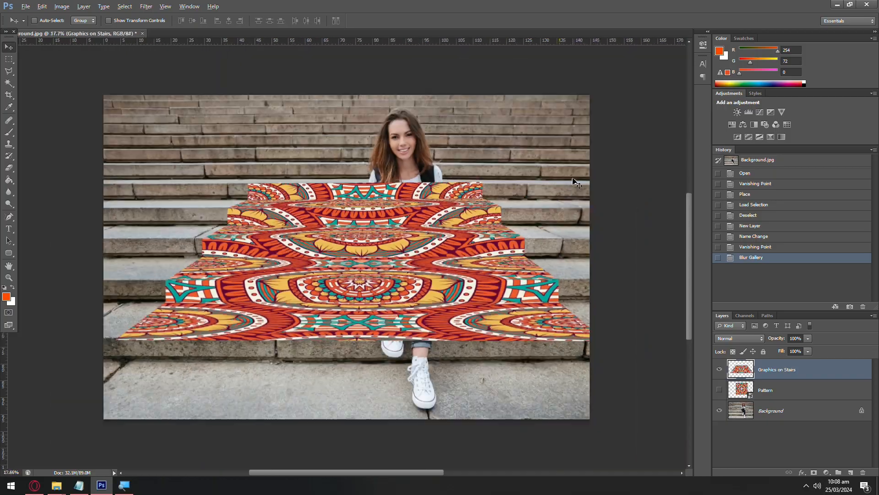
scroll(518, 151, "up", 1)
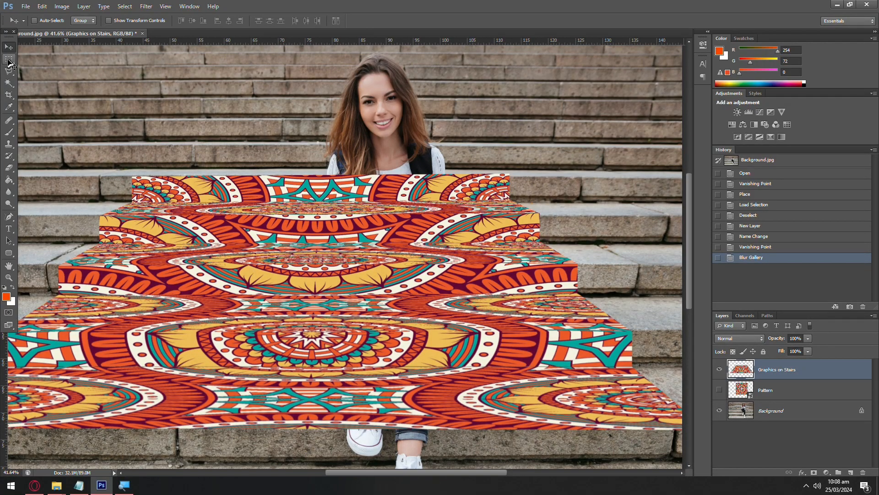
left_click(9, 60)
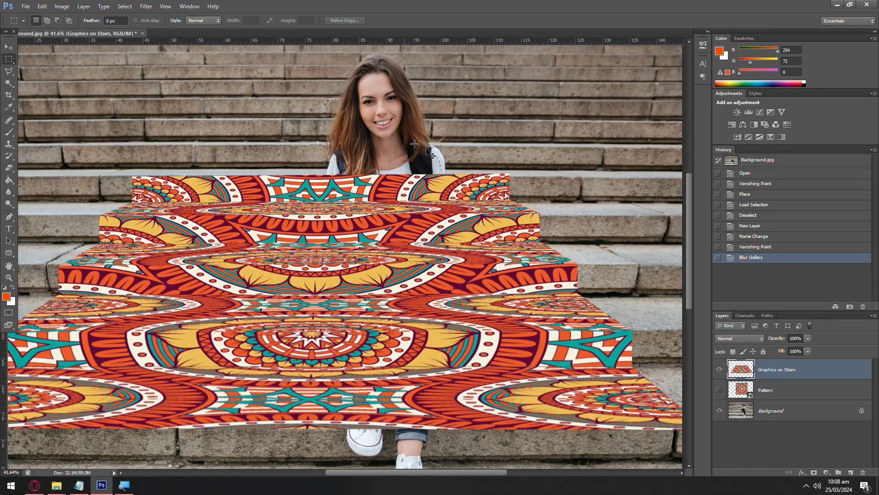
left_click(10, 72)
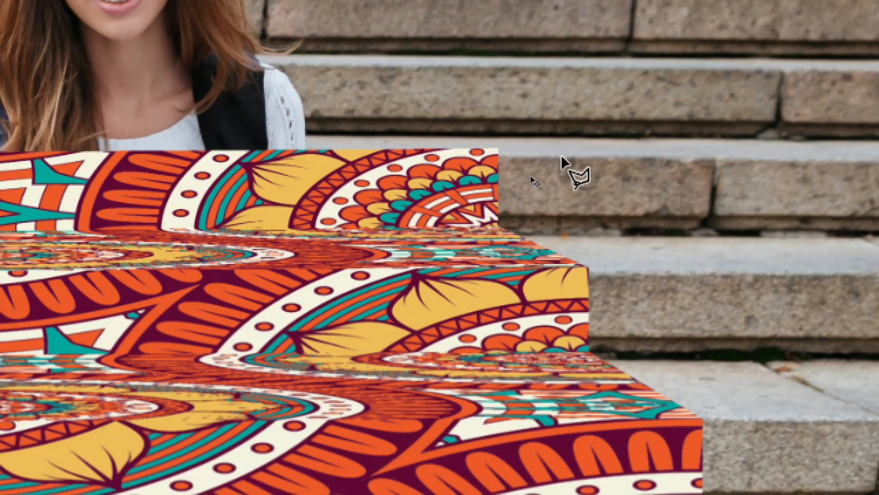
left_click(561, 155)
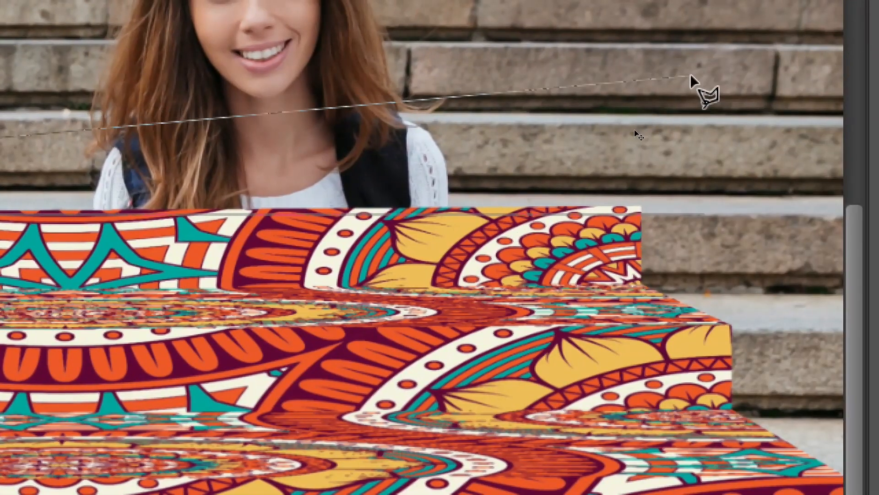
left_click(691, 76)
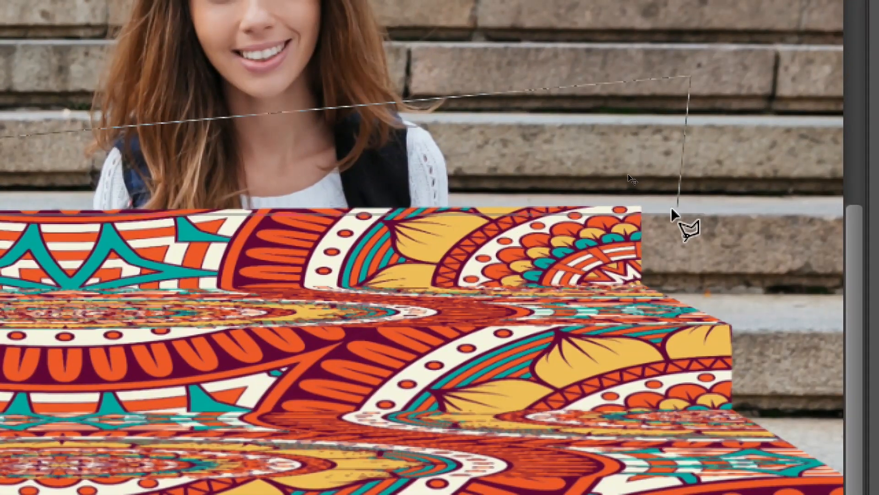
double_click(703, 213)
right_click(728, 146)
left_click(762, 161)
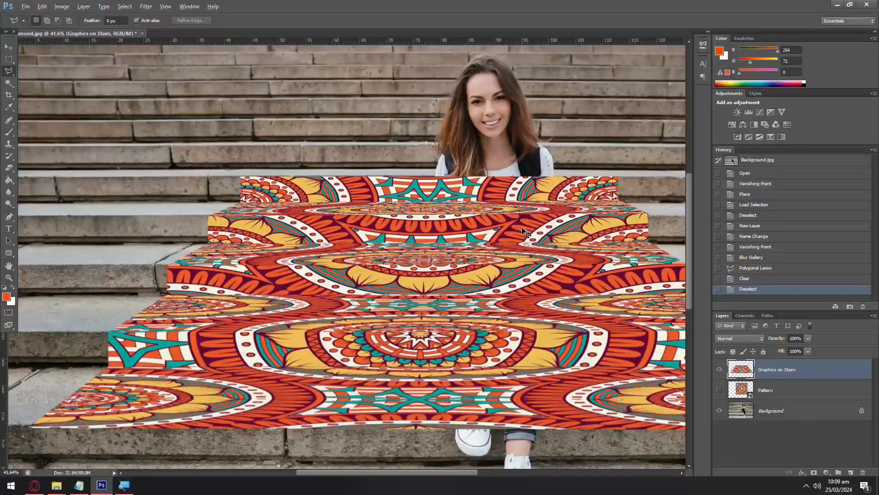
Step: Review the blend modes offered for the Graphics on Stairs layer, including those in its Blending Options
scroll(527, 234, "down", 1)
scroll(523, 231, "down", 1)
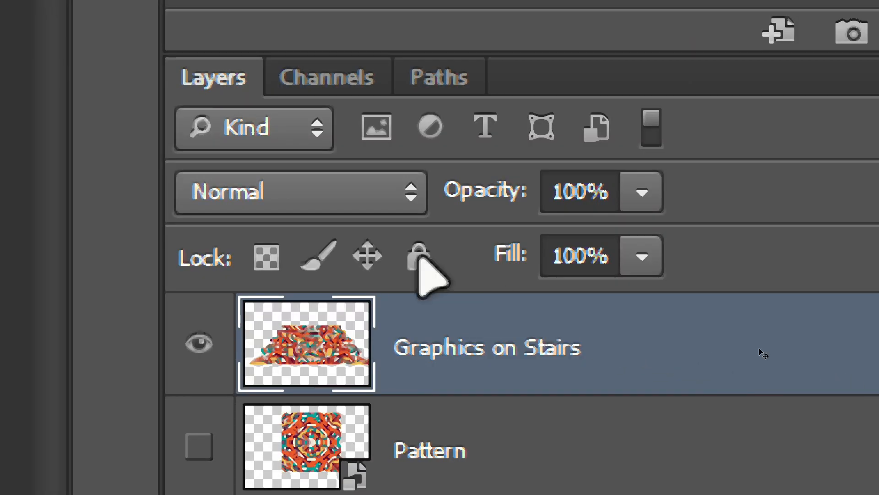
left_click(264, 189)
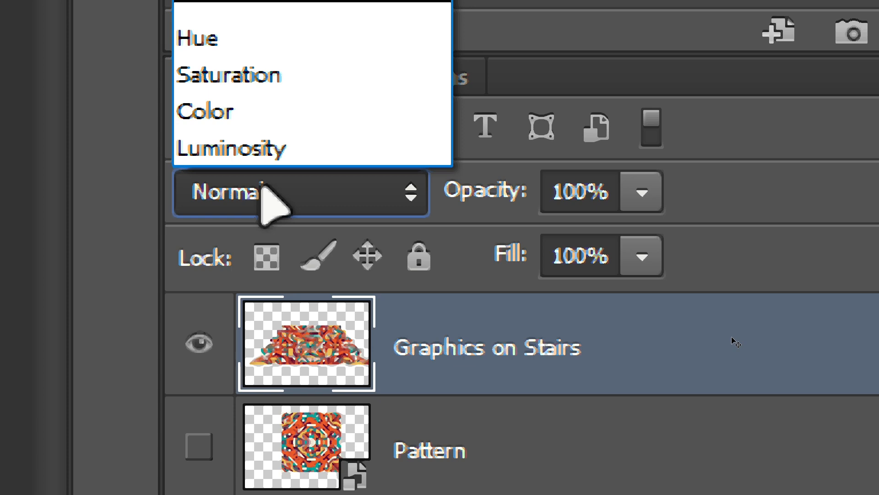
left_click(397, 195)
left_click(236, 202)
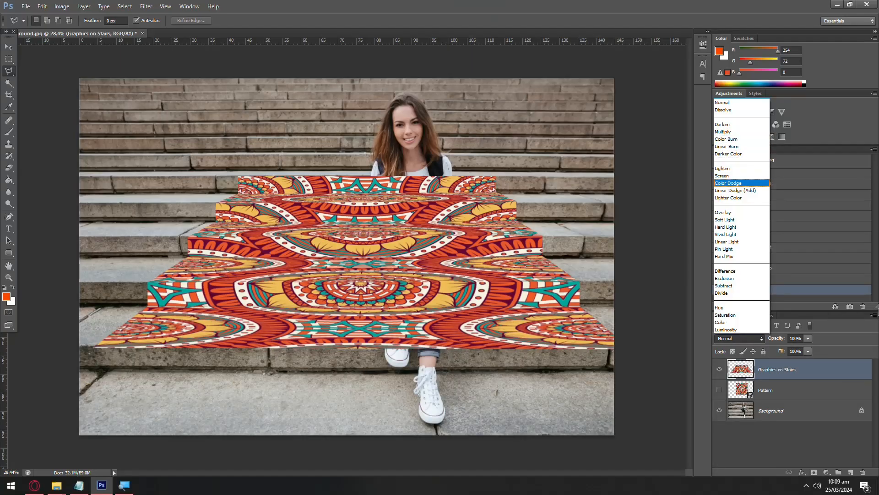
left_click(857, 459)
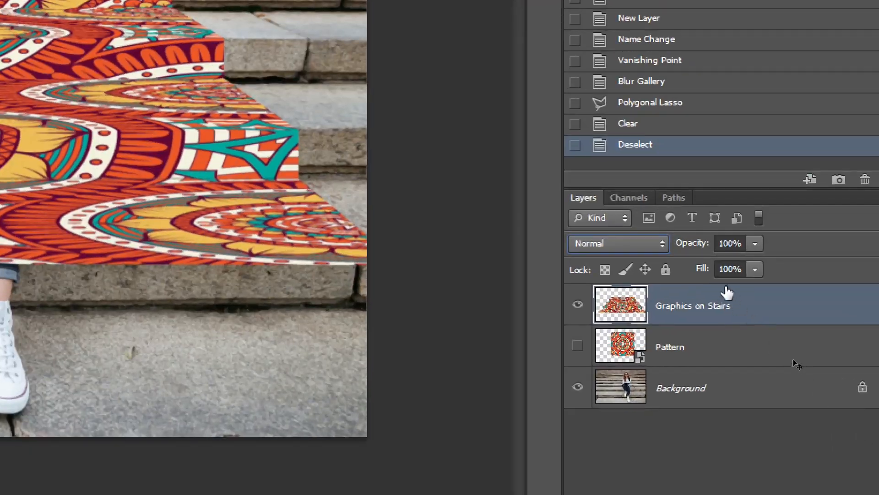
right_click(750, 321)
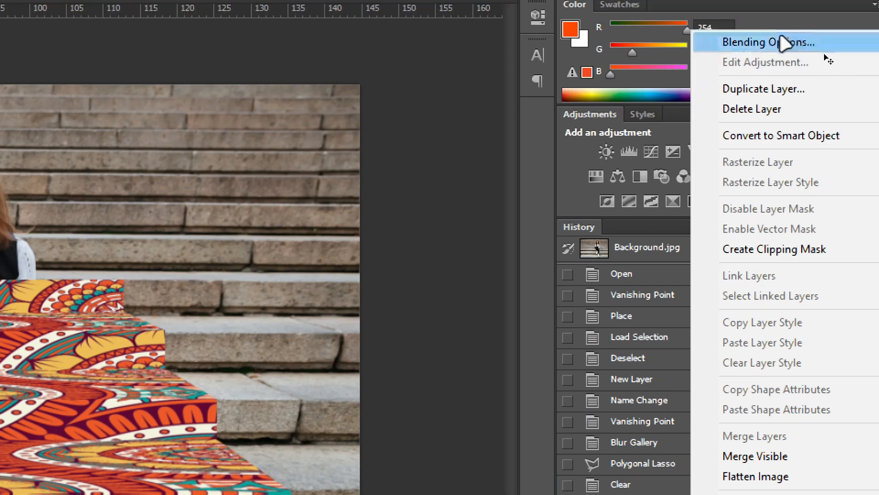
left_click(777, 38)
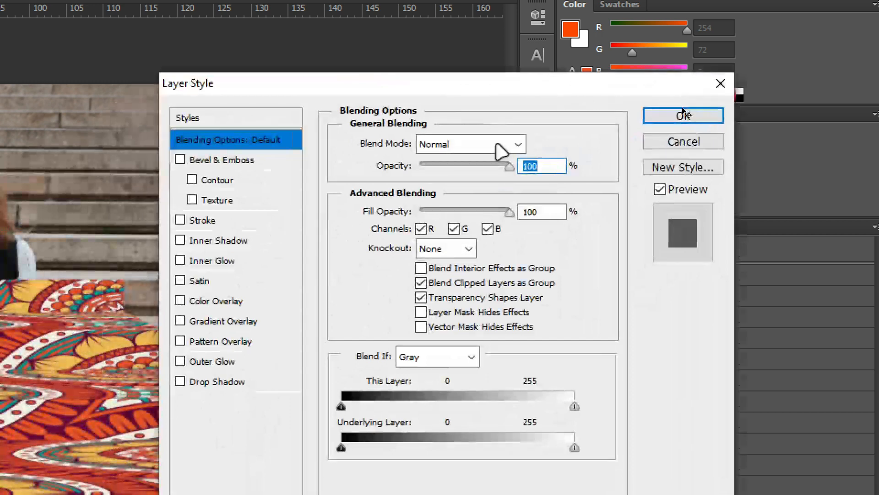
left_click(517, 144)
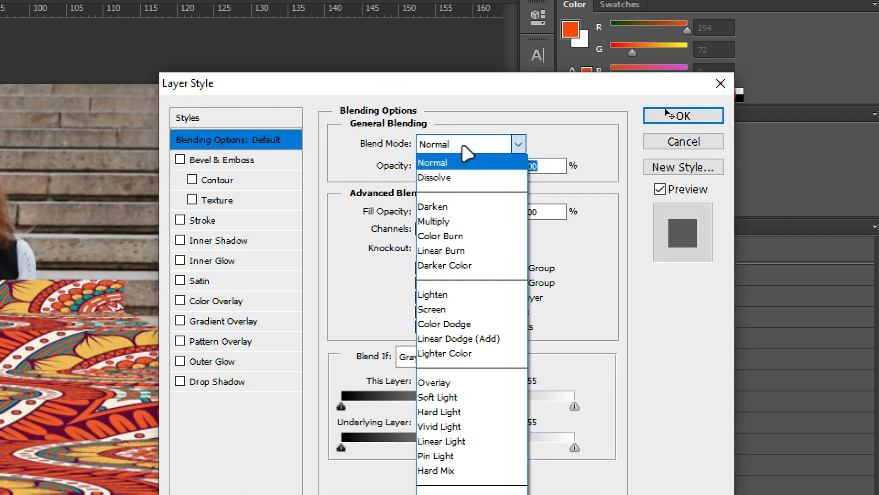
left_click(704, 140)
left_click(721, 83)
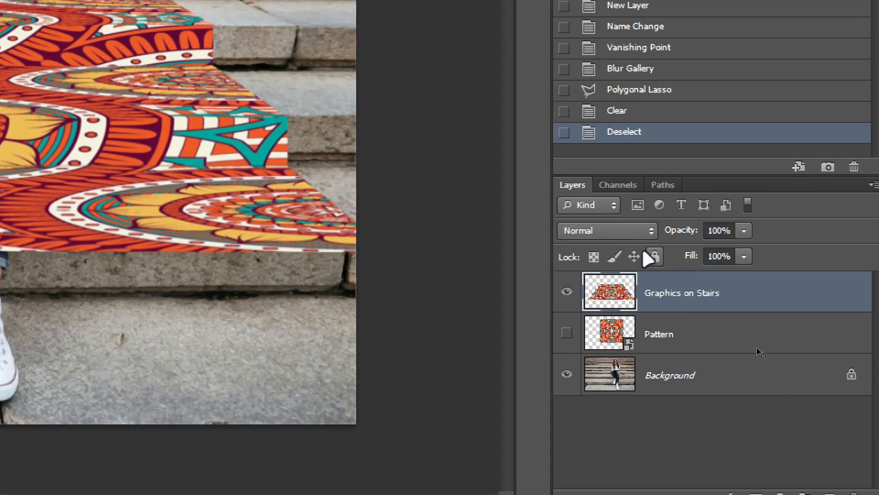
Step: Set the blend mode of the Graphics on Stairs layer to Multiply
left_click(626, 230)
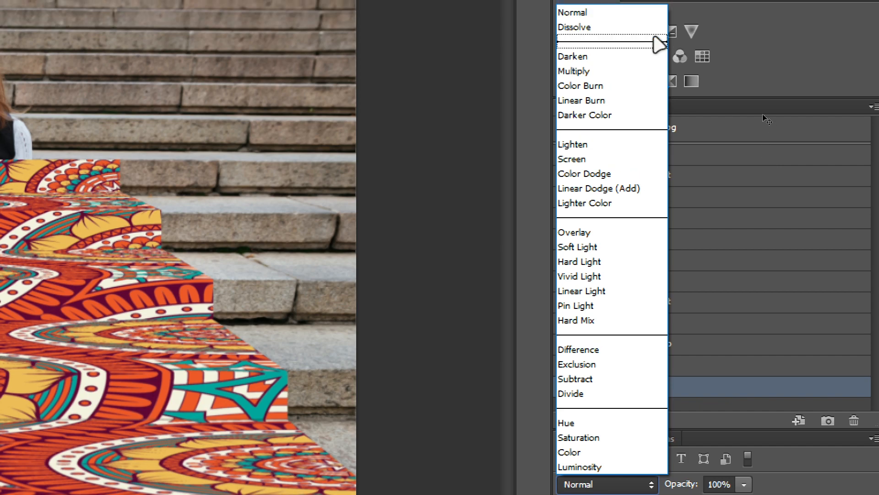
left_click(623, 71)
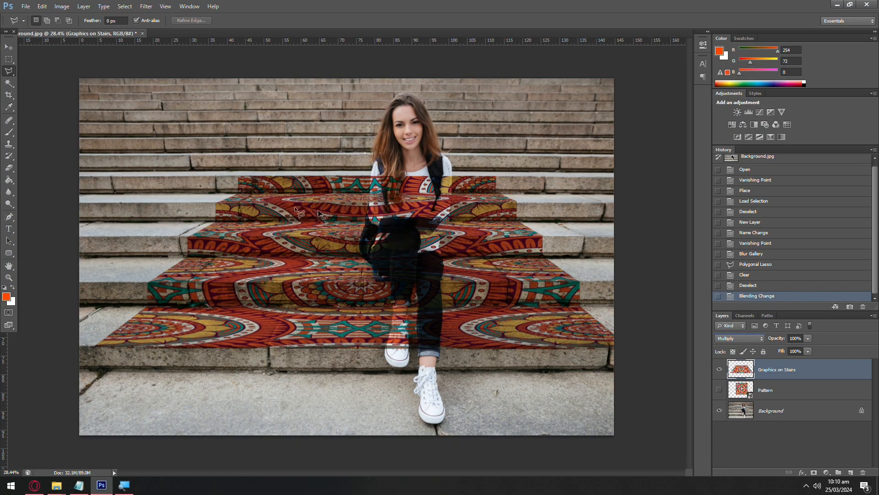
key("alt+Tab")
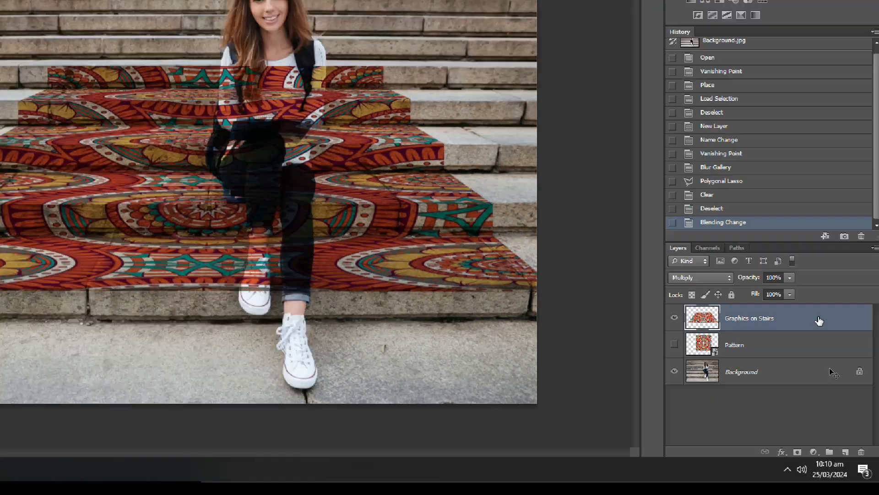
double_click(820, 324)
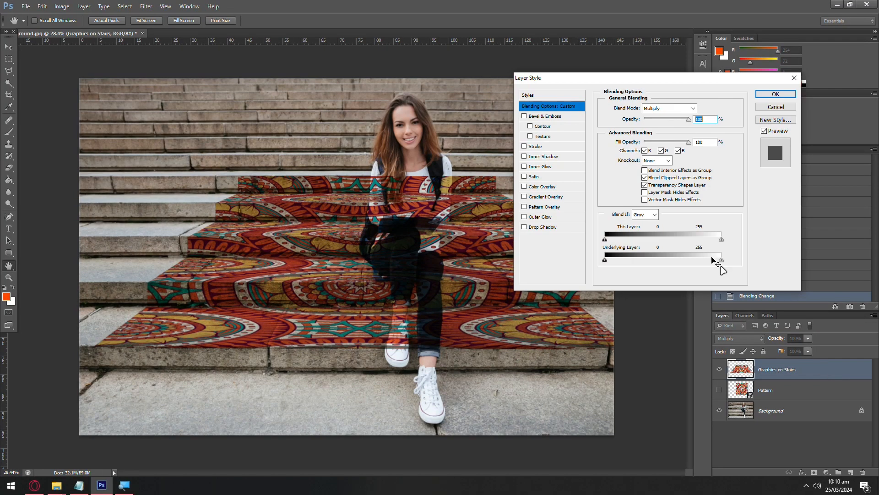
left_click_drag(596, 81, 567, 122)
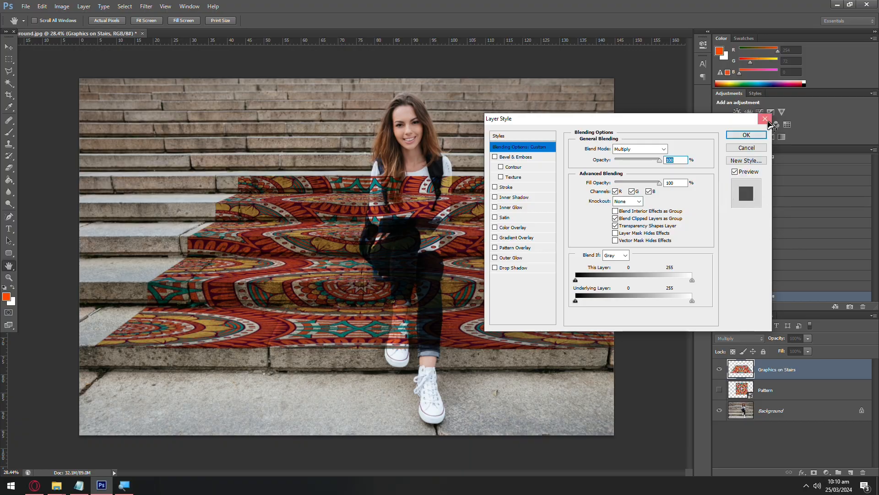
left_click(746, 135)
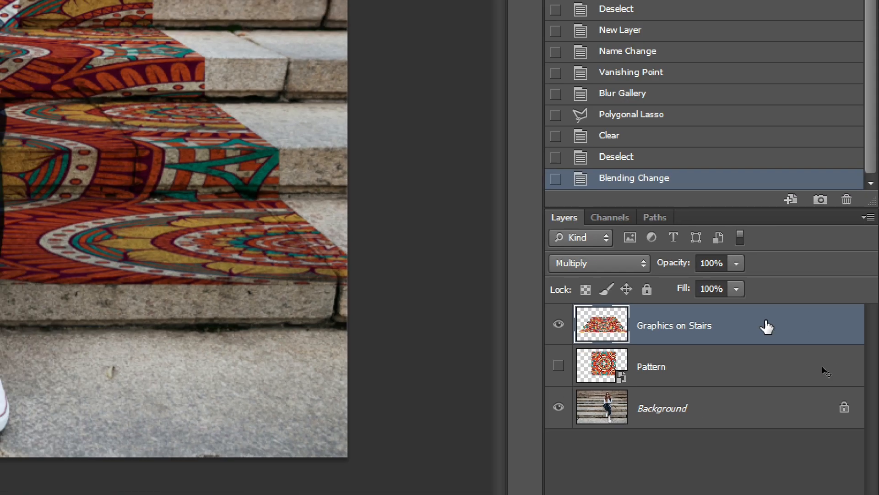
Step: Split the white Underlying Layer slider in the Blend If settings of Graphics on Stairs to 139 / 255, and apply it
double_click(711, 323)
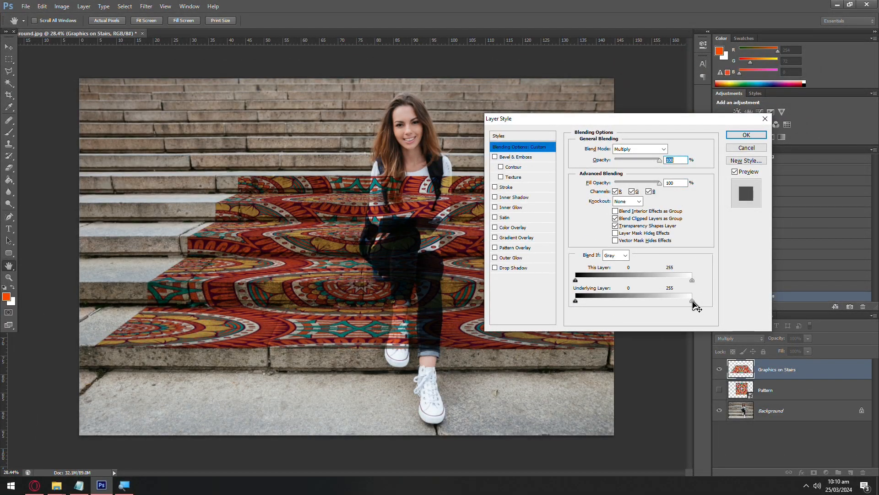
left_click_drag(690, 301, 657, 301)
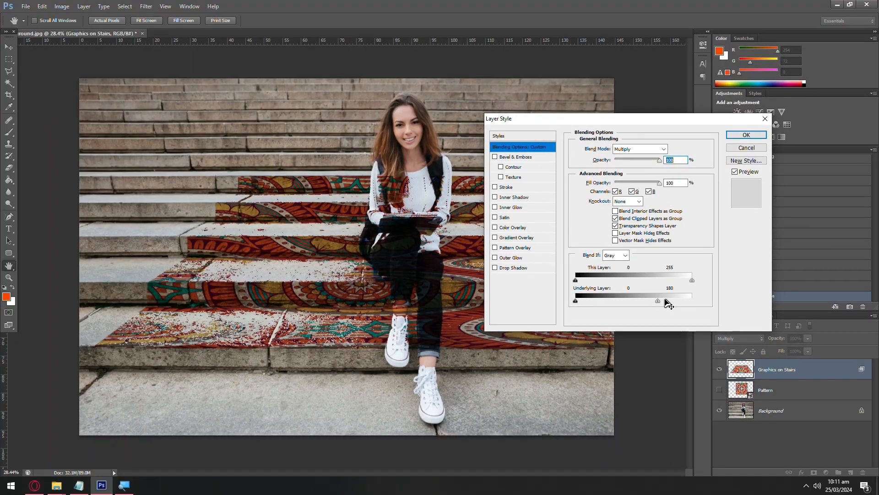
left_click_drag(660, 304, 634, 299)
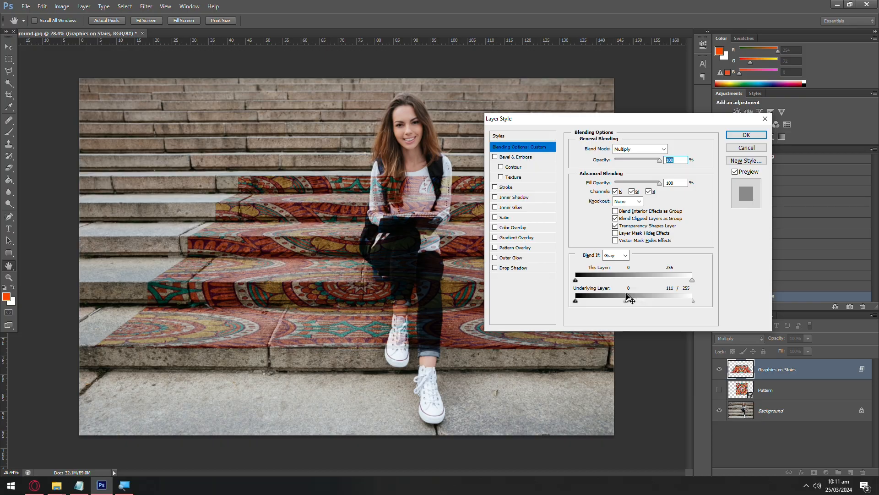
scroll(301, 293, "up", 3)
scroll(301, 292, "down", 3)
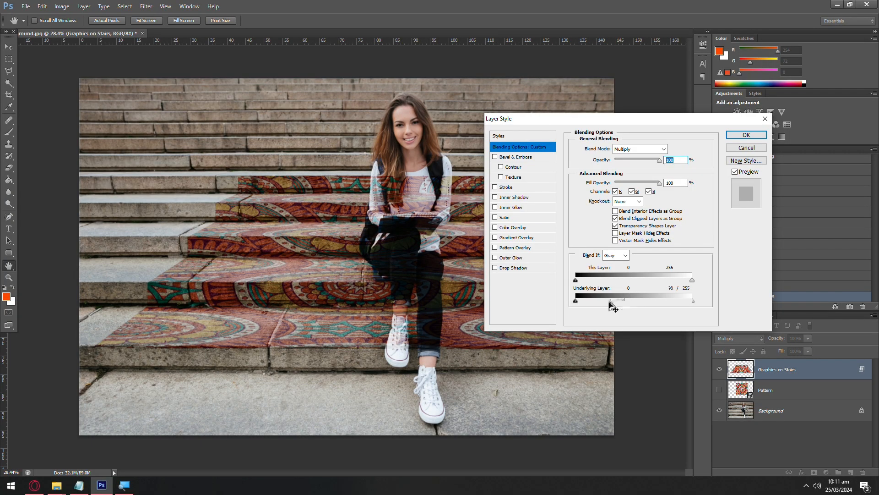
mouse_move(610, 301)
left_mouse_down()
mouse_move(669, 297)
mouse_move(622, 300)
left_mouse_up()
left_click_drag(628, 296, 635, 295)
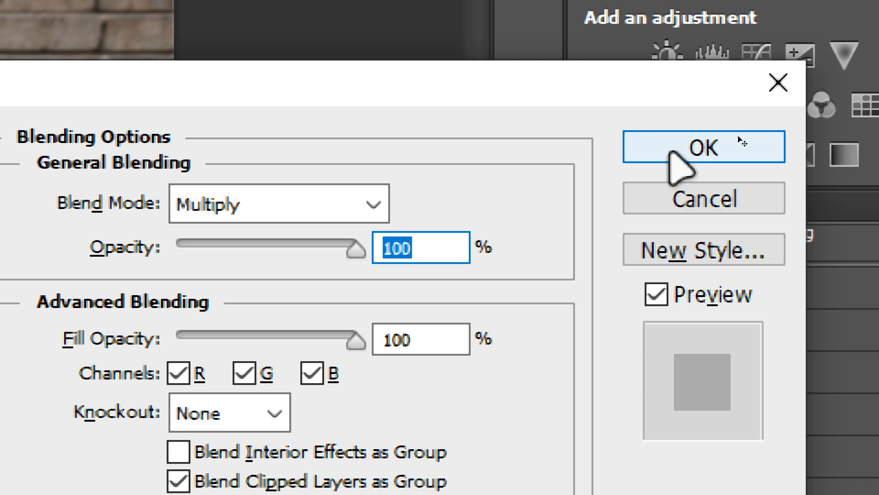
left_click(743, 136)
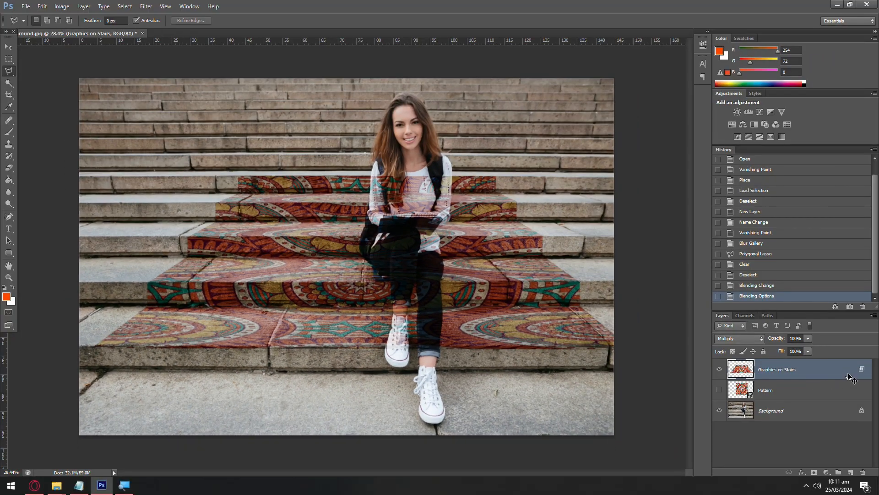
double_click(850, 378)
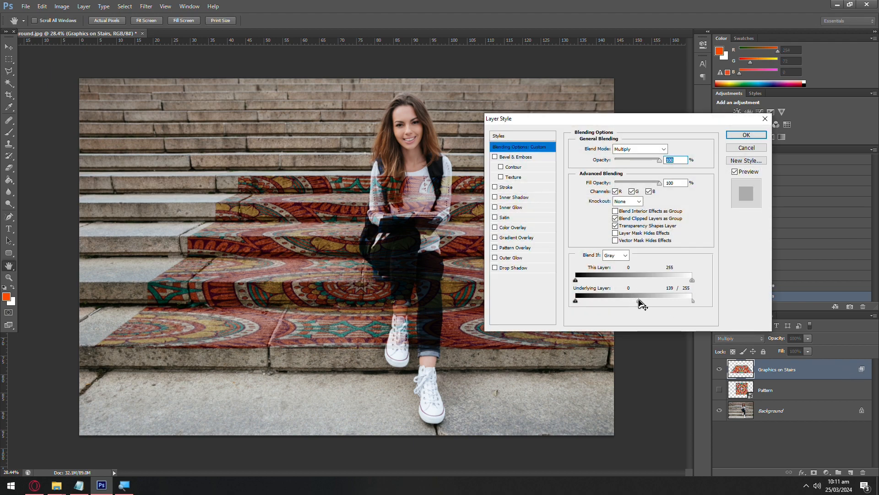
left_click(747, 136)
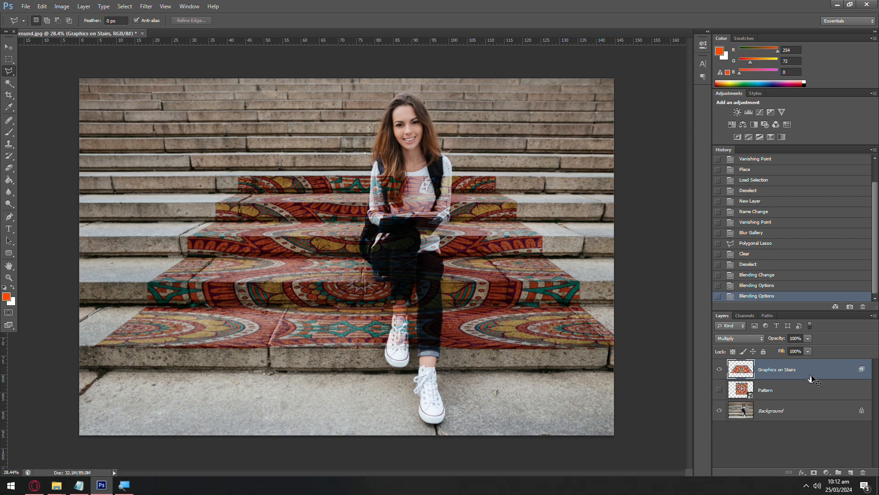
Step: Duplicate the Graphics on Stairs layer and set the copy's blend mode to Screen
key("ctrl+j")
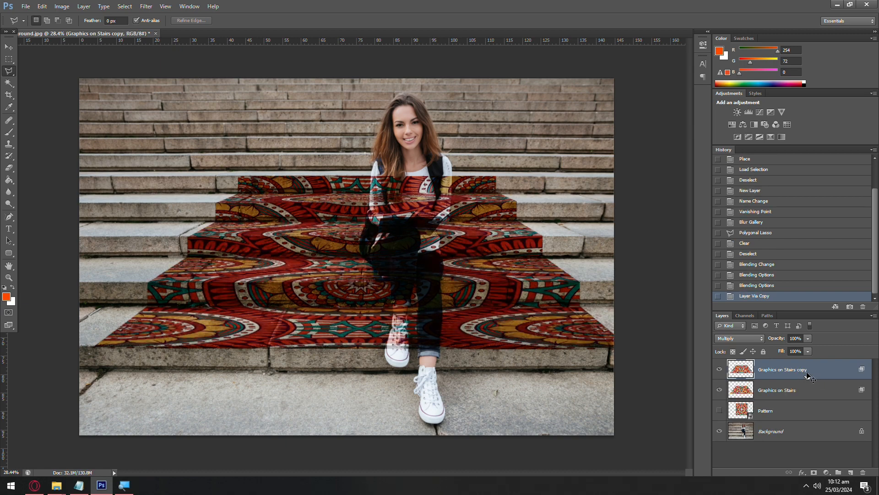
left_click(754, 339)
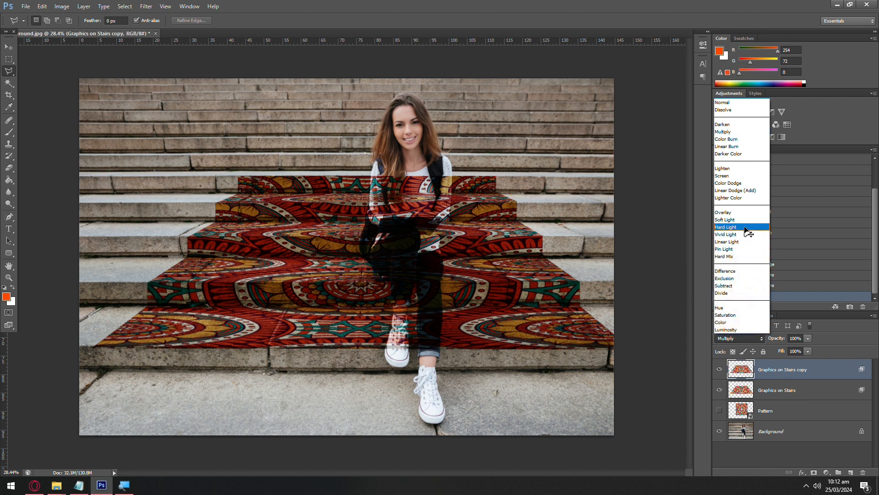
left_click(735, 176)
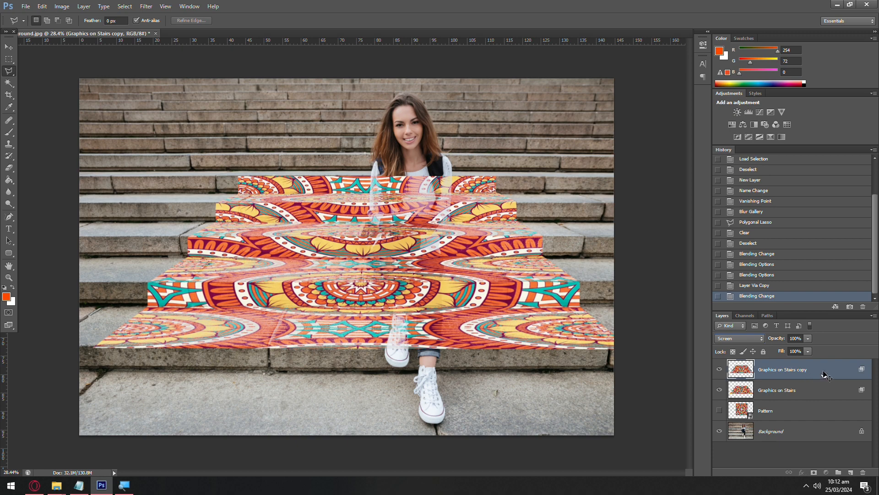
Step: In the Blend If settings of Graphics on Stairs copy, return the white Underlying Layer slider to 255 and split the black one to 0 / 234
double_click(823, 373)
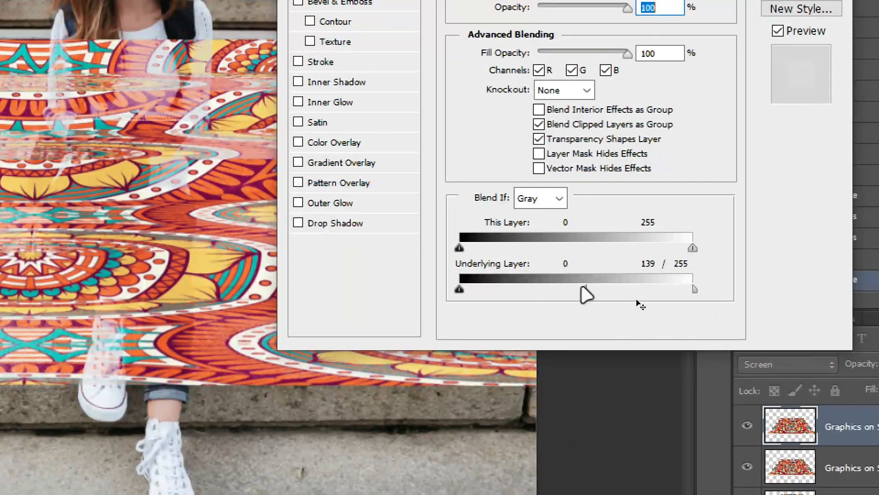
left_click_drag(639, 303, 692, 303)
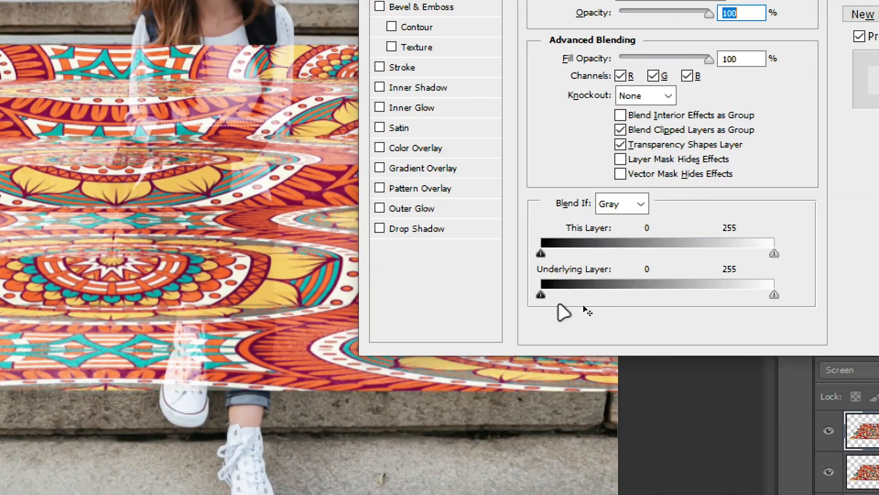
left_click_drag(541, 295, 658, 304)
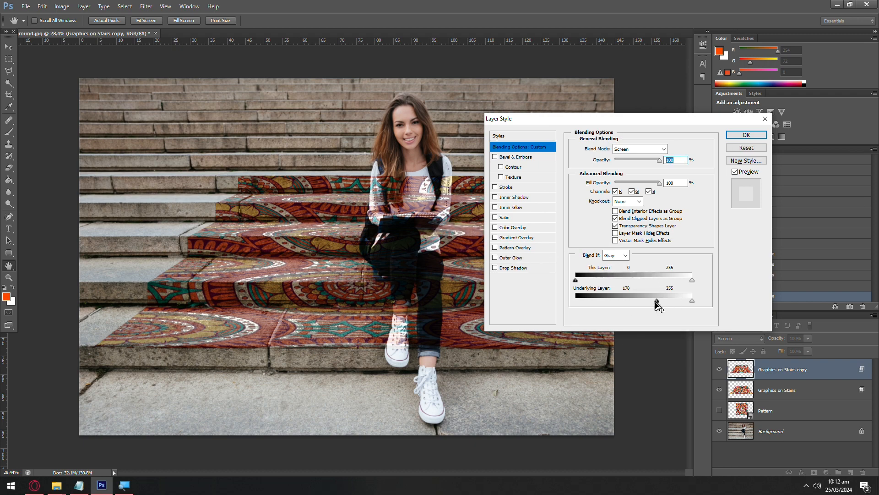
left_click_drag(656, 302, 556, 298)
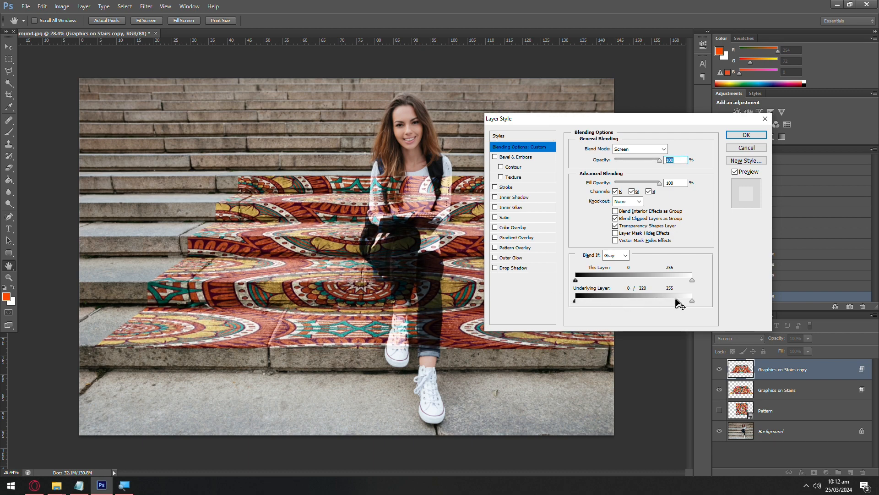
mouse_move(671, 303)
left_mouse_down()
mouse_move(578, 300)
mouse_move(675, 303)
left_mouse_up()
mouse_move(576, 301)
left_mouse_down()
mouse_move(612, 299)
mouse_move(574, 298)
left_mouse_up()
left_click_drag(684, 303, 685, 301)
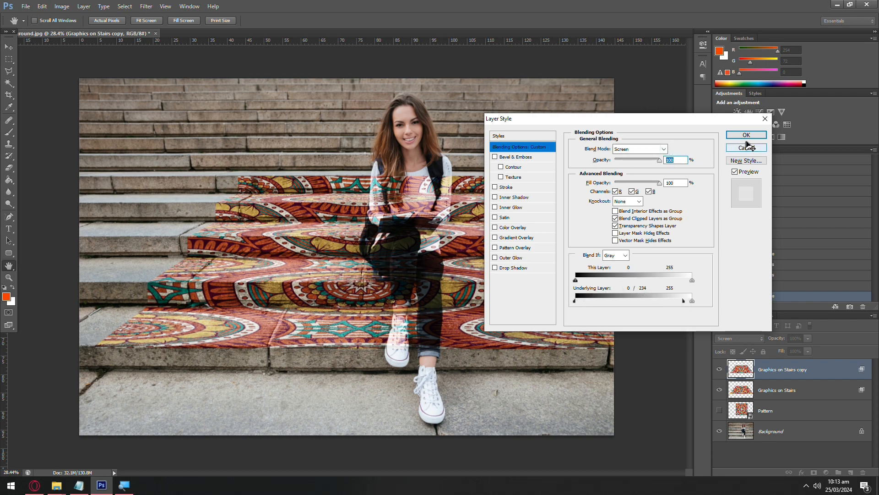
left_click(742, 134)
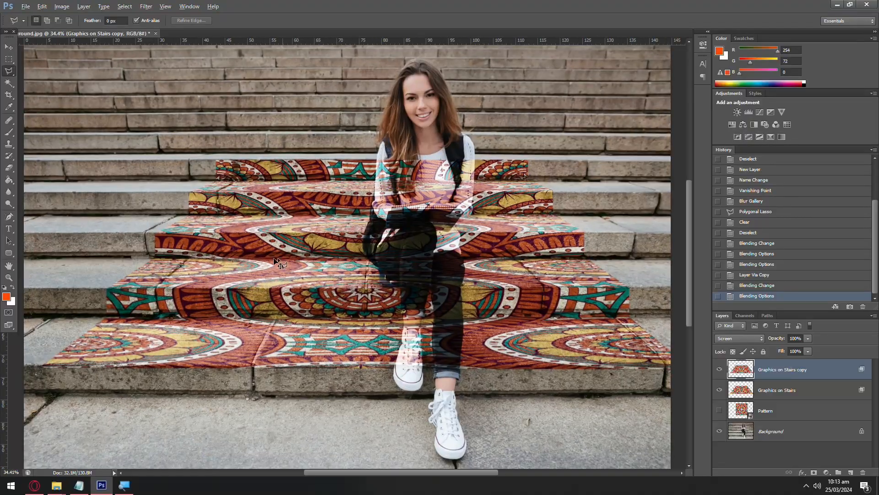
Step: Group the Graphics on Stairs layer and its copy, and name the group Graphics on stairs
scroll(243, 254, "up", 4)
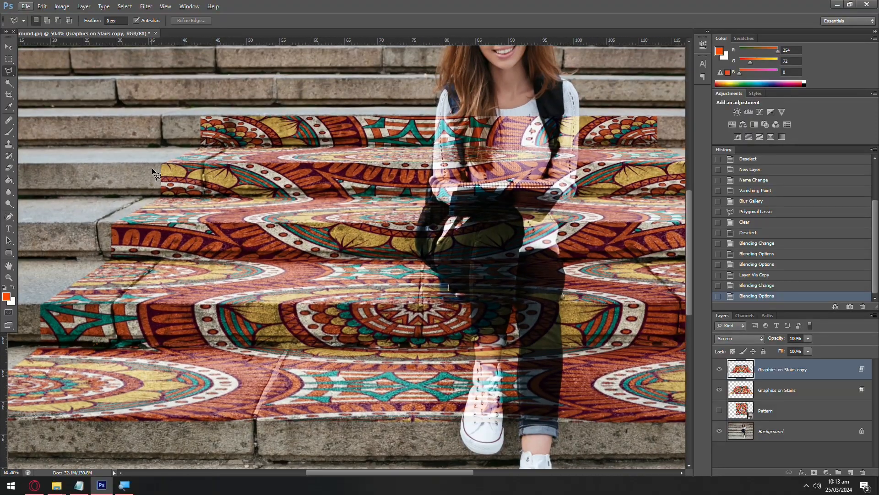
left_click_drag(411, 473, 481, 473)
scroll(503, 337, "up", 6)
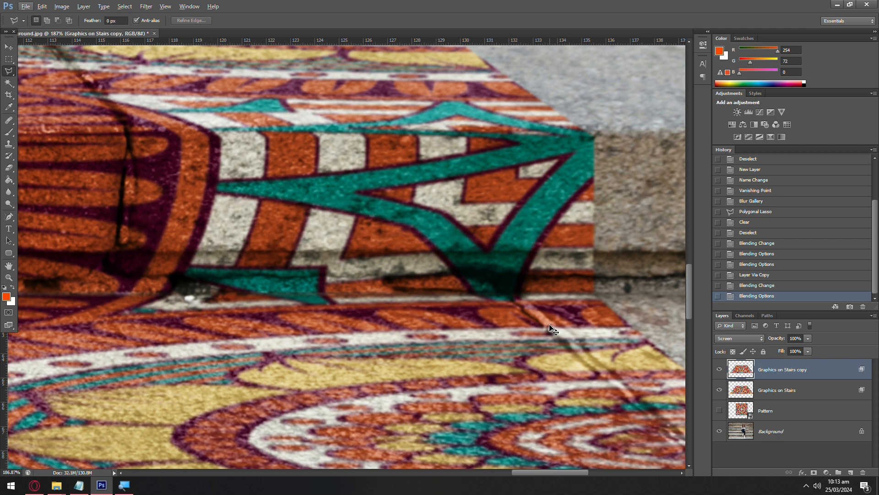
scroll(554, 330, "down", 5)
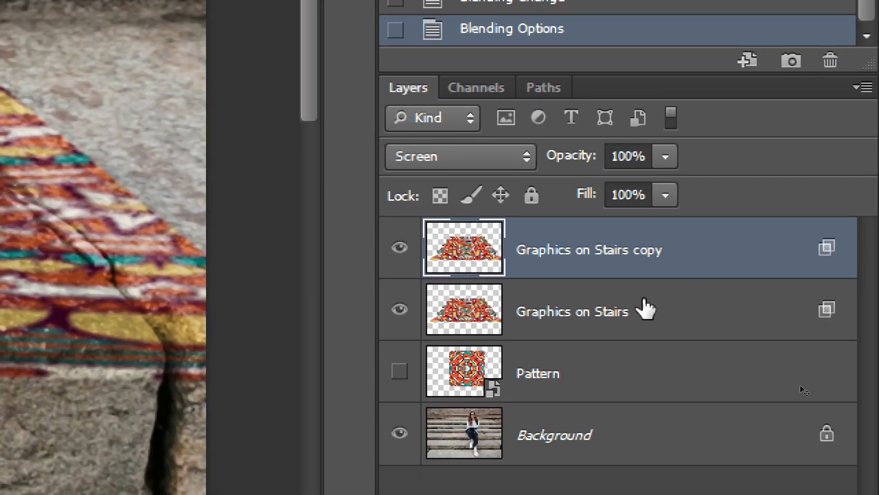
left_click(646, 311, "shift")
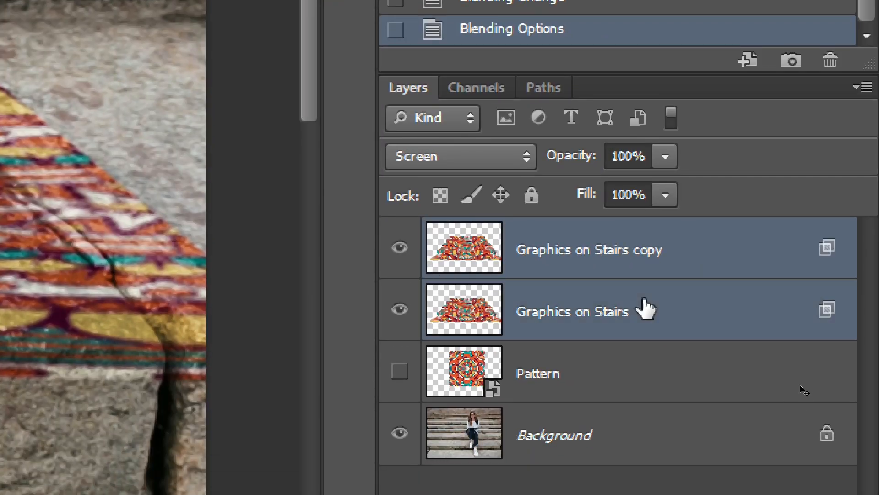
key("ctrl+g")
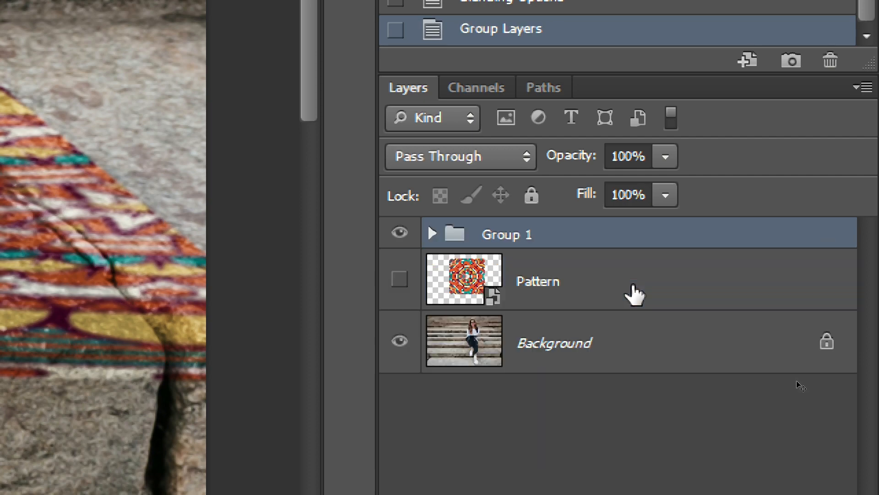
double_click(508, 236)
type("Graphics on ")
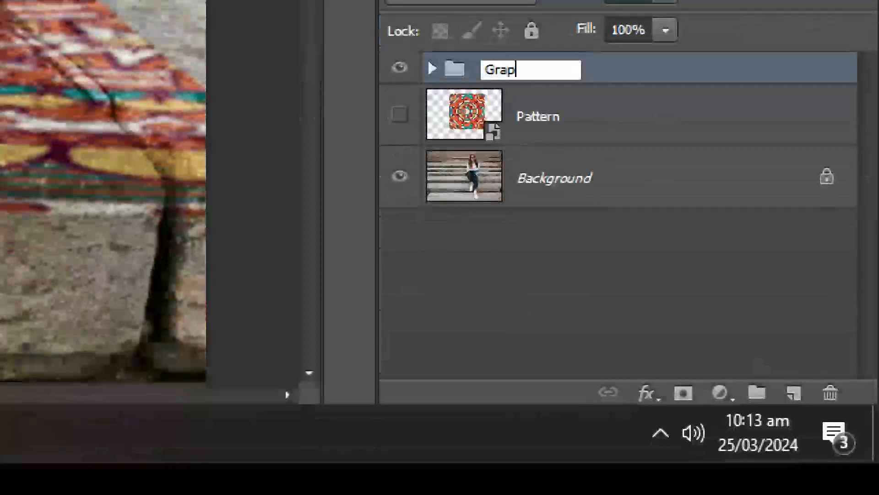
type("stairs")
key("Return")
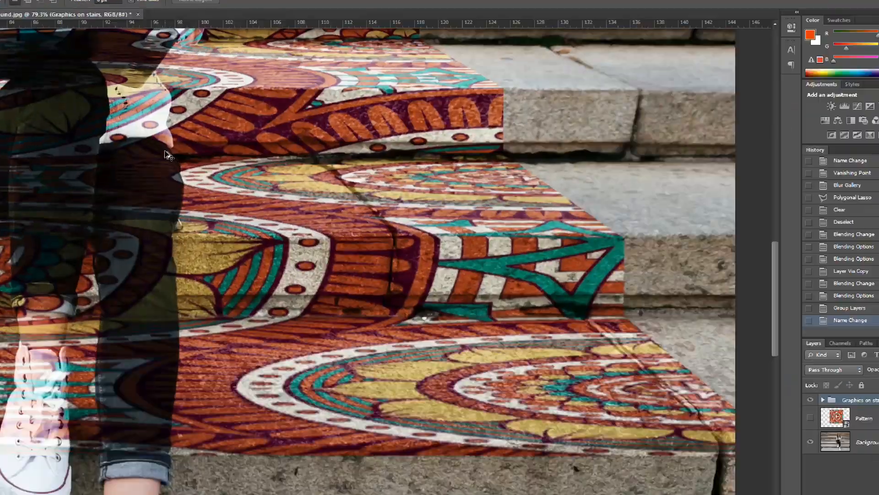
Step: Hide the Graphics on stairs group and make the Background layer active for the Quick Selection tool
key("ctrl+0")
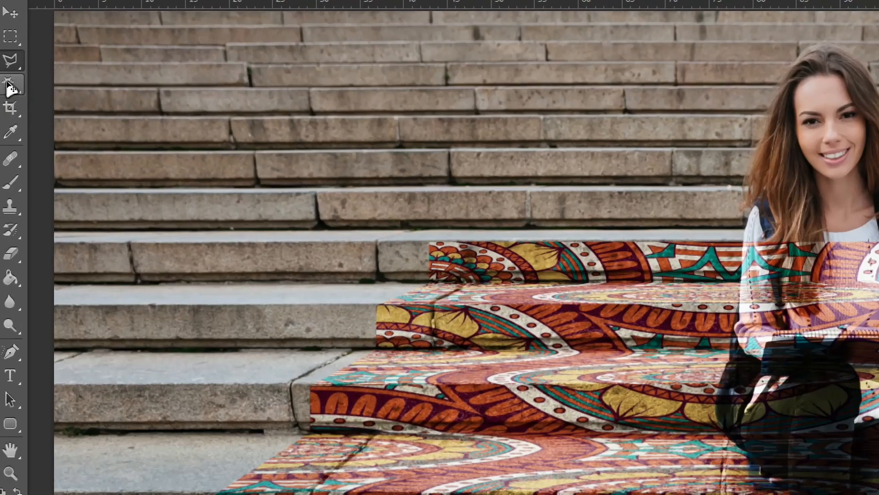
right_click(8, 83)
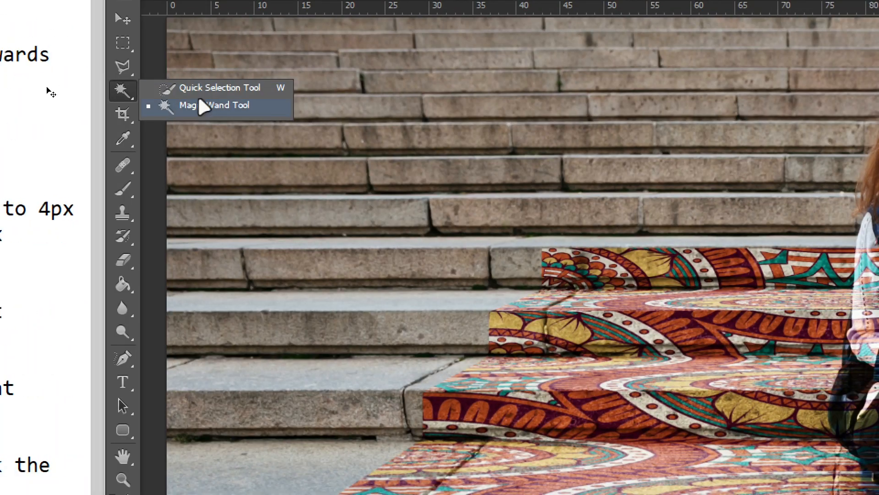
left_click(214, 89)
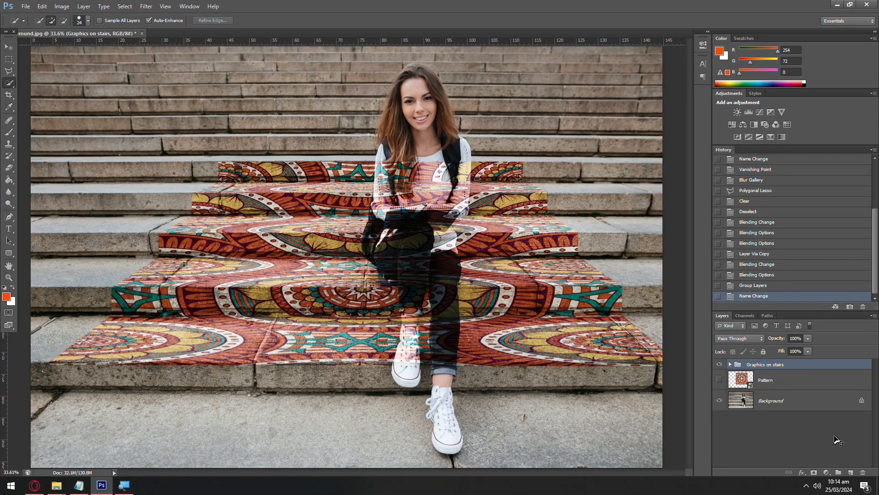
left_click(720, 364)
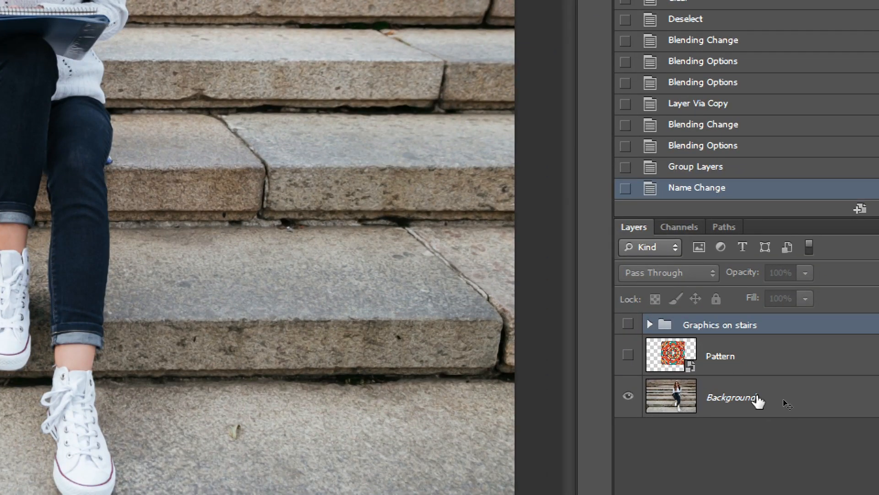
left_click(785, 401)
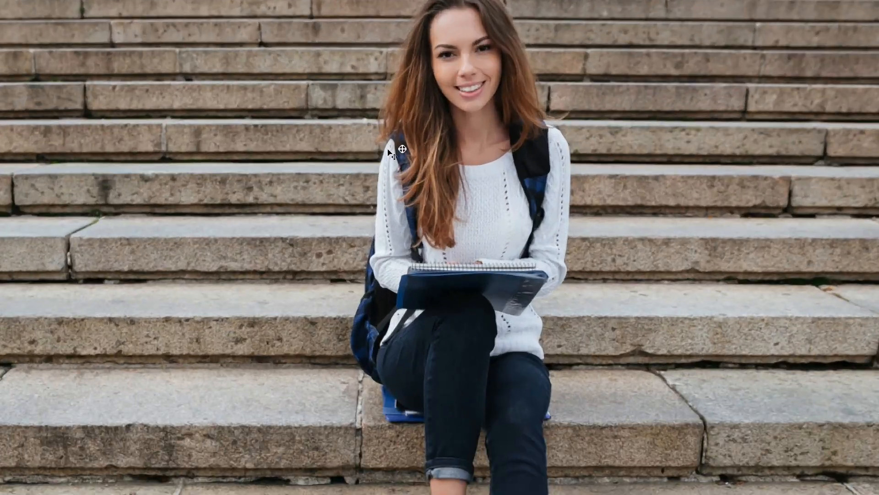
Step: Quick-select the seated woman from her shoulder down to the raised white shoe, and refine the selection along that shoe's outer edge
left_click(375, 160)
mouse_move(390, 200)
left_mouse_down()
mouse_move(379, 220)
mouse_move(370, 360)
mouse_move(381, 371)
mouse_move(447, 366)
mouse_move(457, 406)
mouse_move(446, 393)
mouse_move(447, 400)
left_mouse_up()
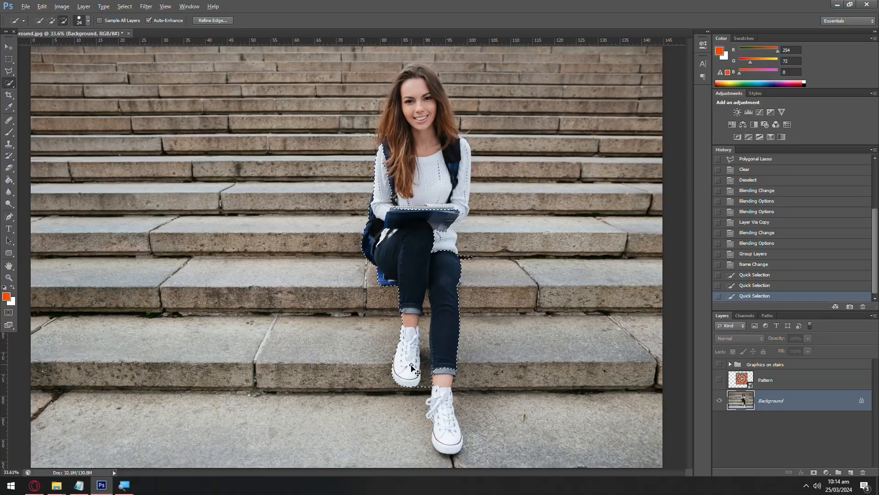
scroll(414, 376, "up", 8)
scroll(388, 336, "up", 2)
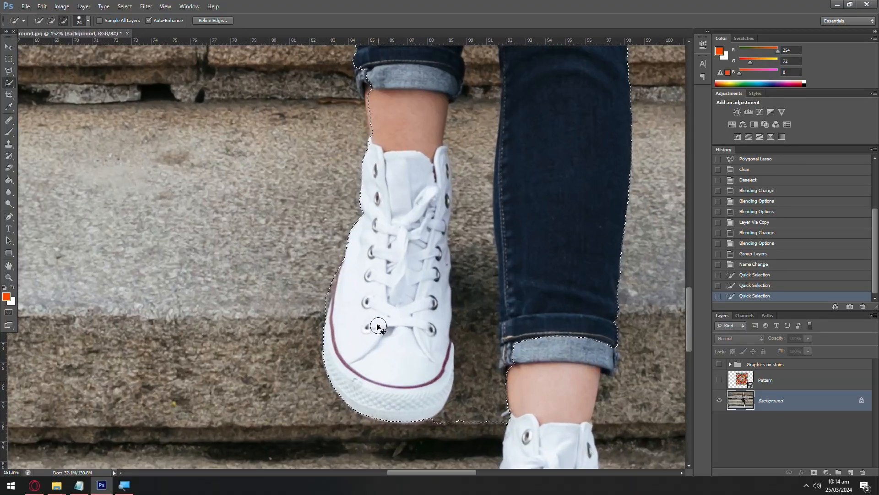
left_click(324, 288, "alt")
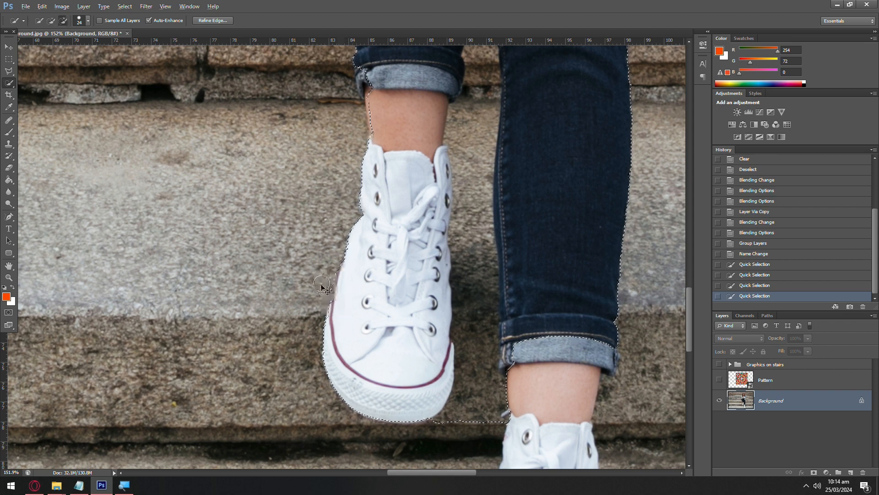
left_click(342, 316, "alt")
left_click(320, 305, "alt")
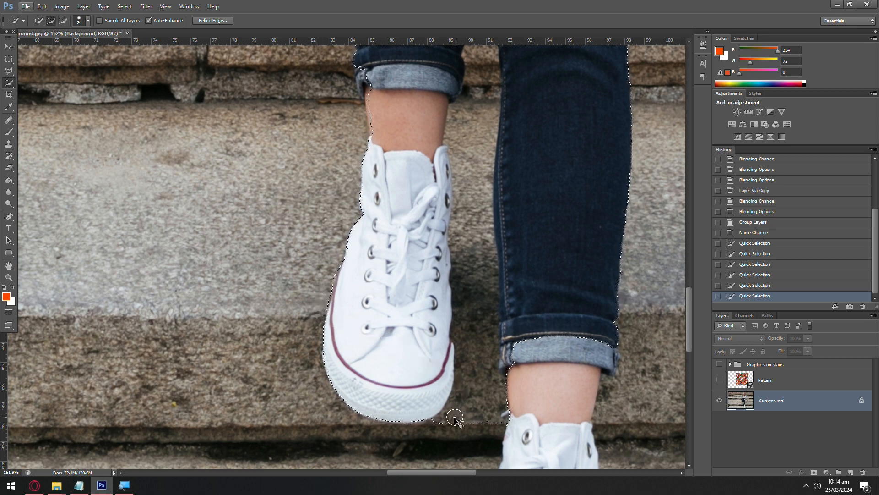
Step: Extend the selection over the bare ankle and the white shoe on the lowest step
scroll(481, 298, "down", 3)
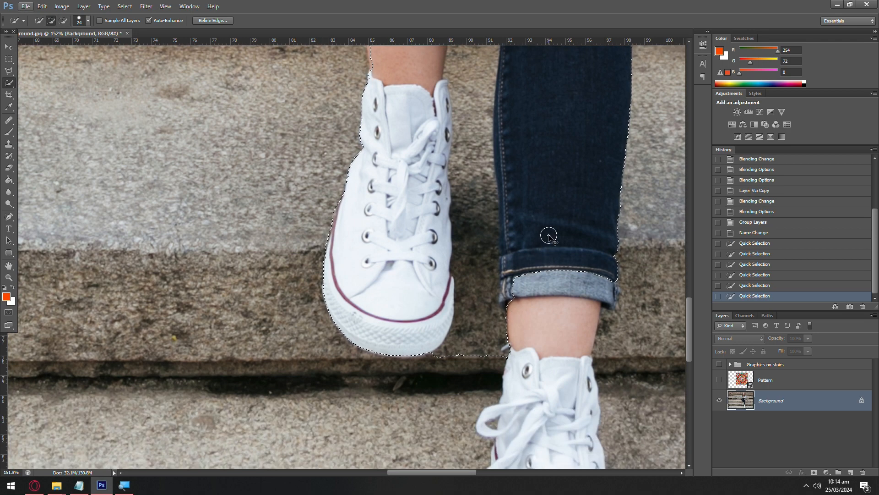
left_click_drag(541, 422, 542, 415)
scroll(543, 391, "down", 5)
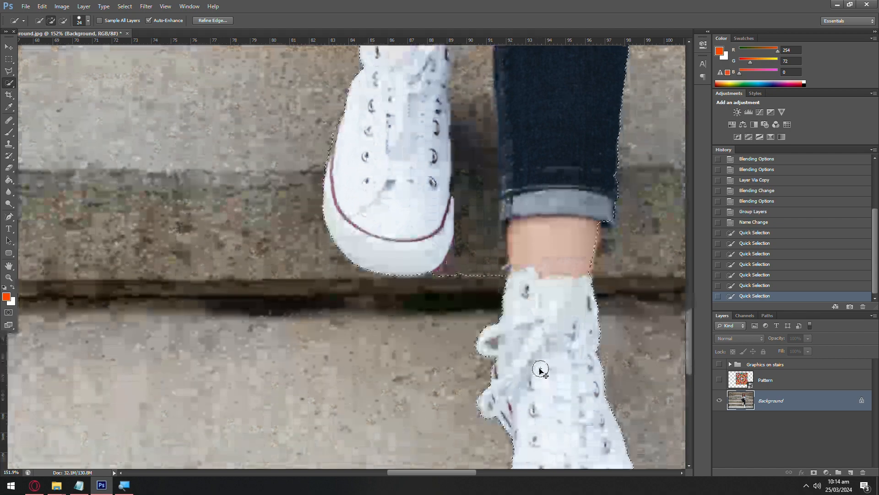
scroll(561, 352, "down", 3)
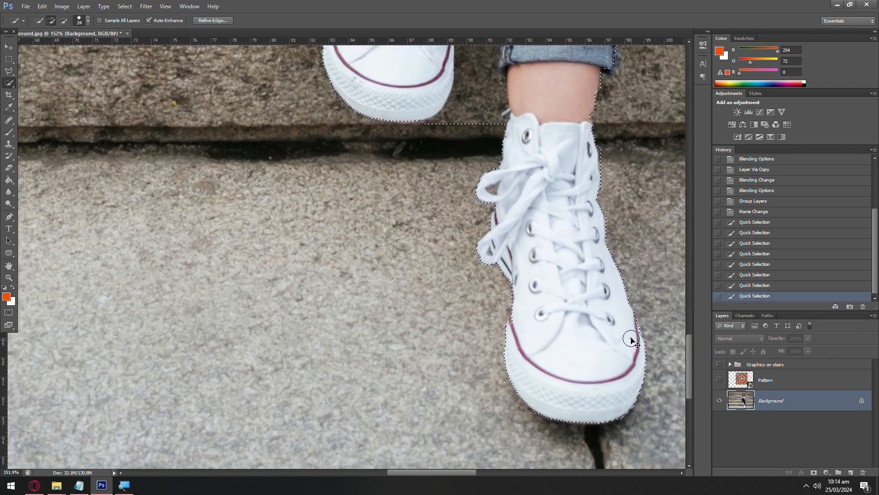
Step: Add the blue corner beside the thigh to the selection and remove the spill over the stair gap next to the knee
scroll(607, 320, "up", 20)
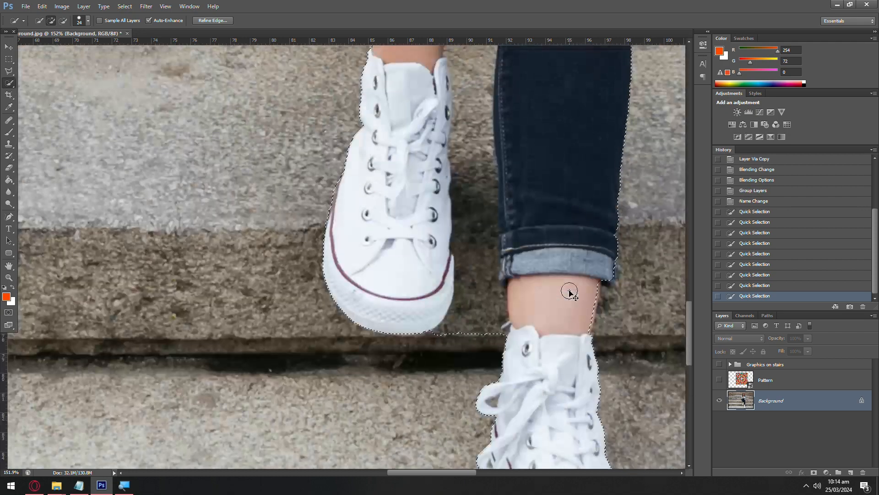
scroll(561, 140, "up", 17)
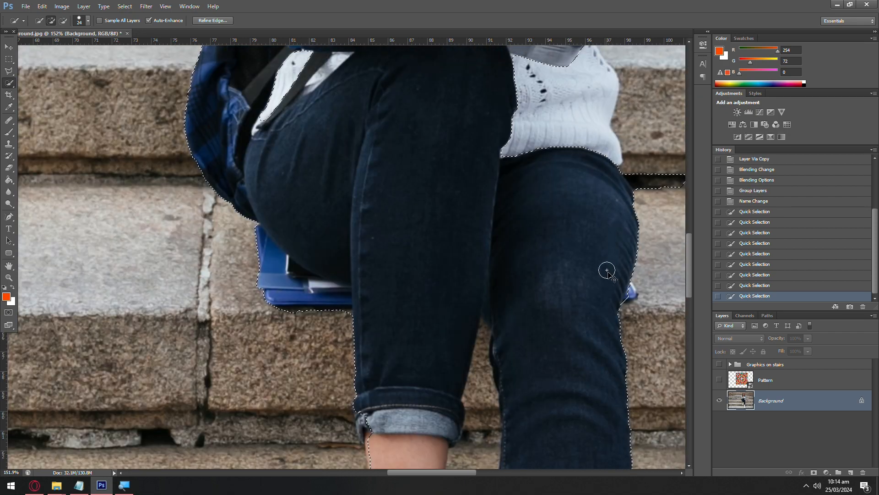
left_click(628, 292)
scroll(603, 185, "up", 3)
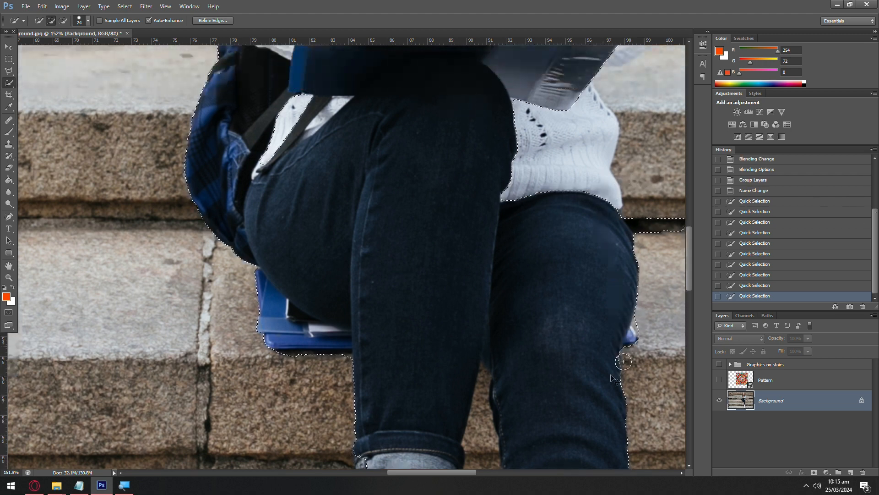
left_click_drag(409, 473, 438, 474)
mouse_move(441, 223)
left_mouse_down()
mouse_move(461, 224)
mouse_move(467, 259)
left_mouse_up()
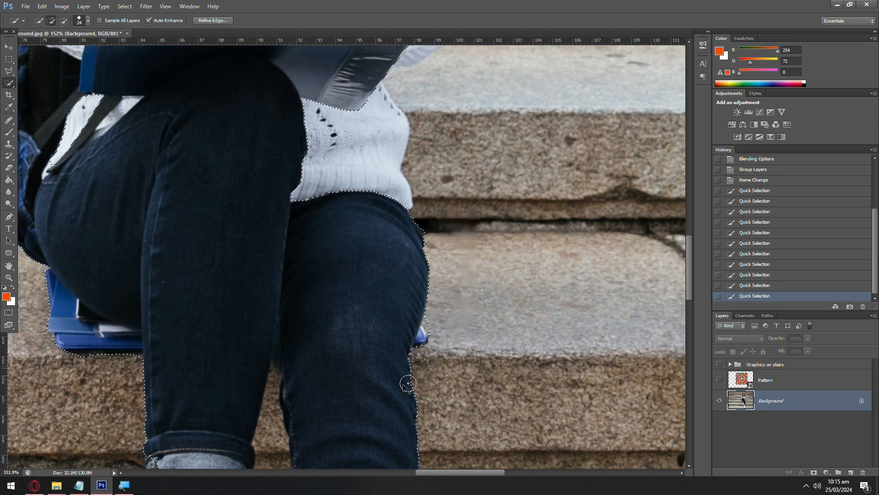
scroll(415, 366, "down", 3)
Step: Add the blue folder's upper edge and the sweater areas below the folder to the selection
scroll(353, 232, "up", 8)
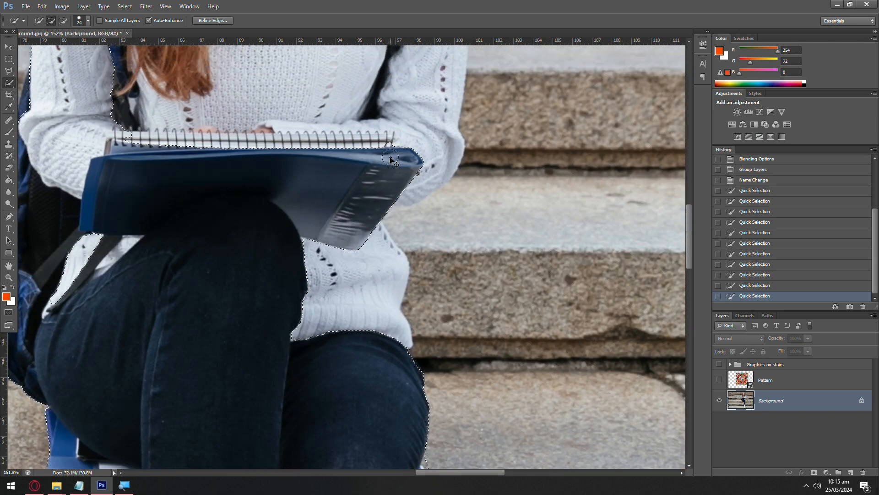
left_click(270, 167)
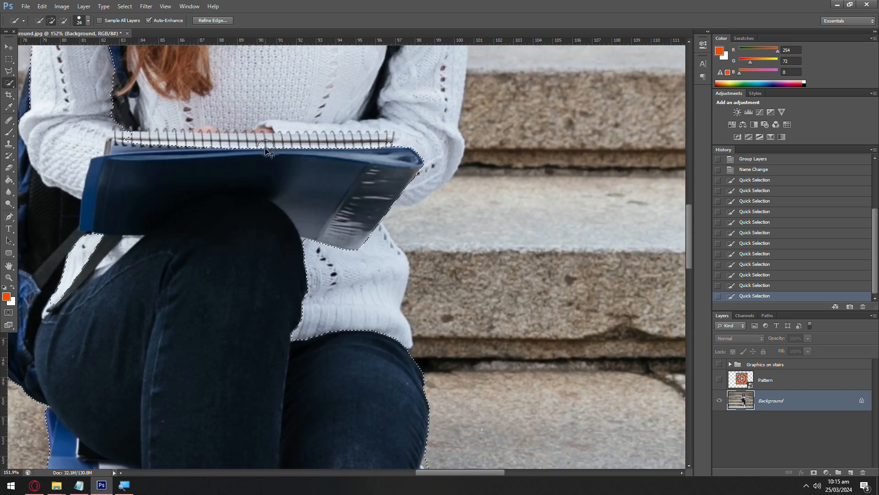
scroll(364, 185, "up", 1)
mouse_move(359, 230)
left_mouse_down()
mouse_move(317, 266)
mouse_move(323, 302)
mouse_move(342, 330)
left_mouse_up()
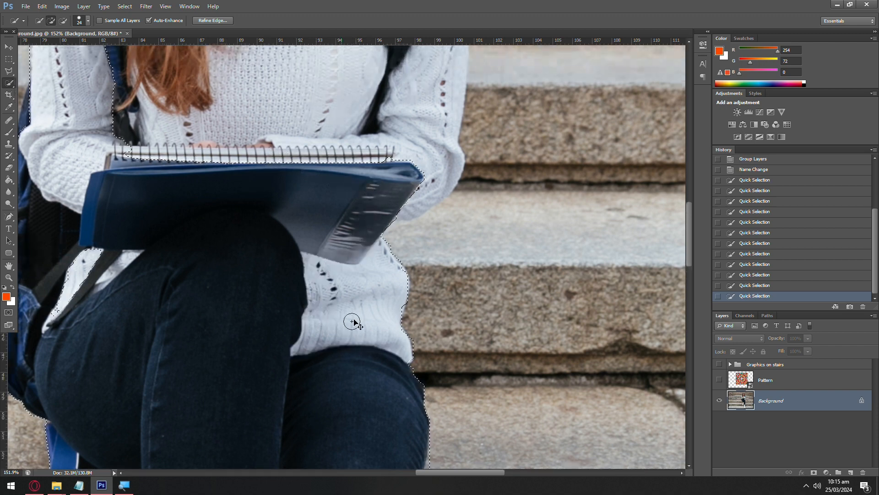
left_click_drag(95, 260, 55, 310)
left_click_drag(434, 472, 425, 472)
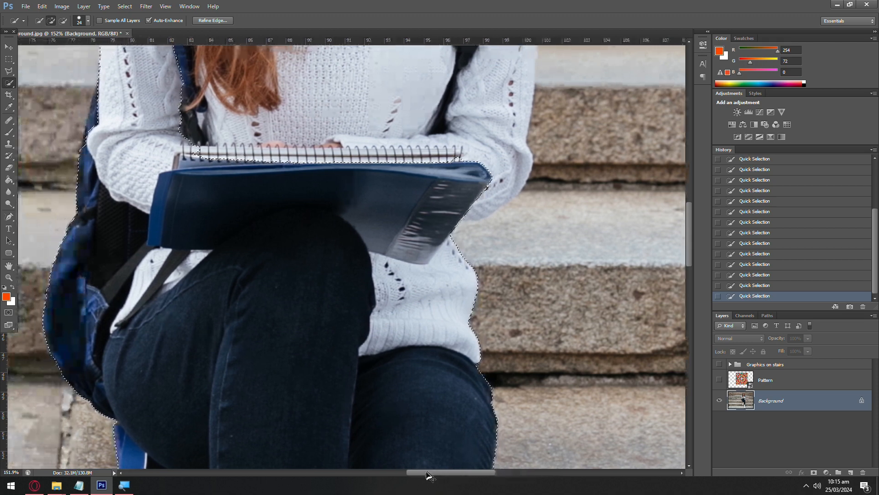
Step: Extend the selection over the sweater sleeve beside the folder, the notebook, the sweater front and the hanging hair
scroll(418, 250, "up", 4)
mouse_move(480, 210)
left_mouse_down()
mouse_move(489, 257)
mouse_move(504, 201)
mouse_move(504, 137)
left_mouse_up()
left_click_drag(495, 229, 485, 277)
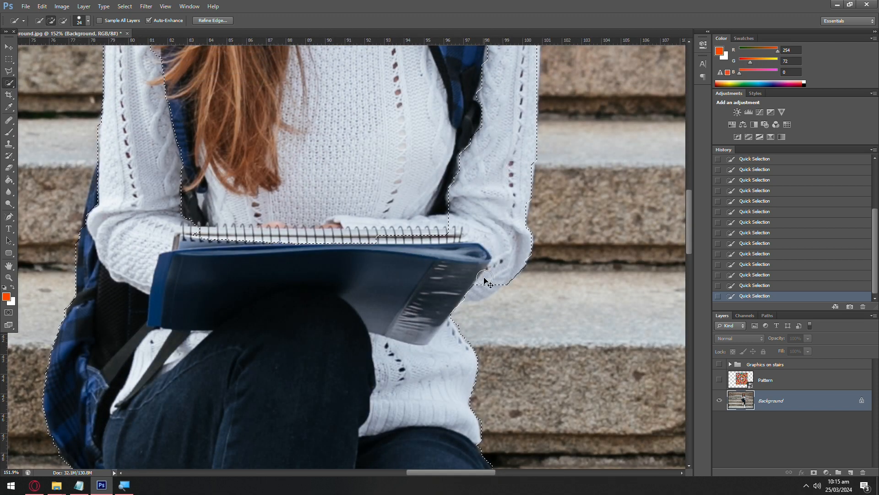
scroll(421, 239, "up", 1)
mouse_move(426, 235)
left_mouse_down()
mouse_move(376, 218)
mouse_move(332, 144)
mouse_move(263, 106)
left_mouse_up()
scroll(406, 141, "up", 5)
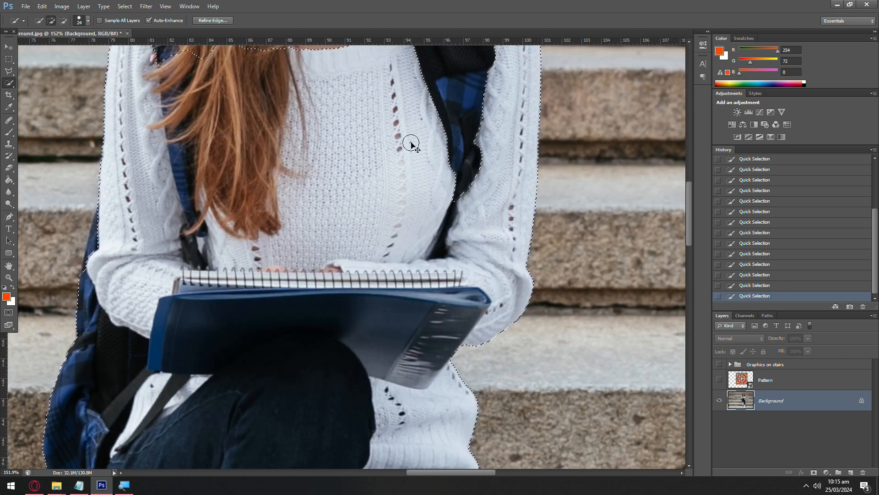
Step: Tidy the selection edge along the lower ankle and remove the stone between the raised shoe and the lower rolled cuff from the selection
scroll(200, 182, "down", 2)
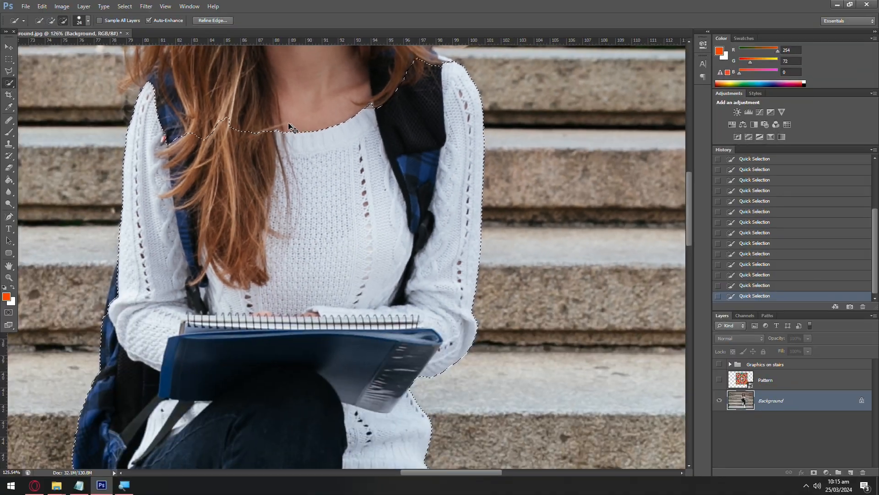
scroll(147, 159, "down", 4)
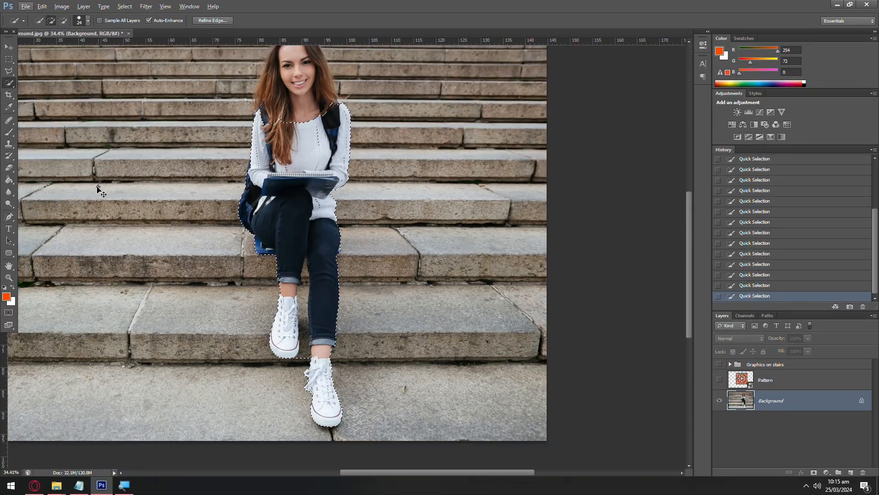
scroll(238, 208, "up", 1)
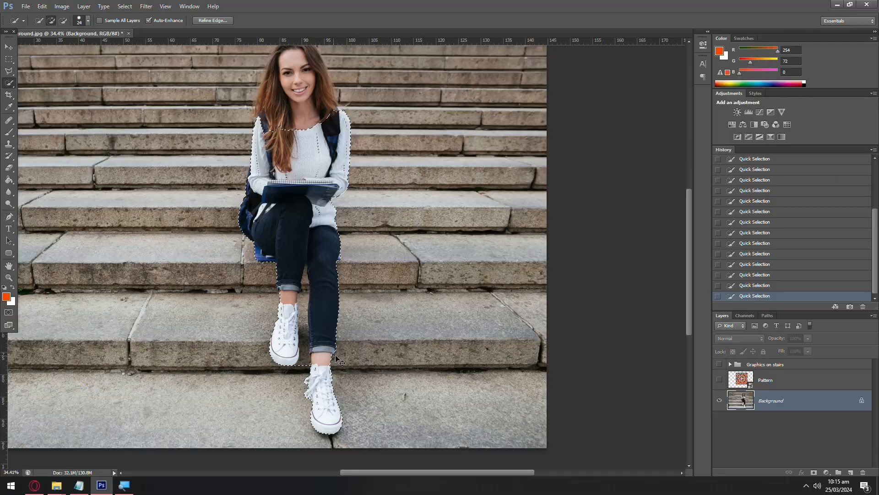
scroll(341, 302, "up", 10)
scroll(333, 333, "up", 2)
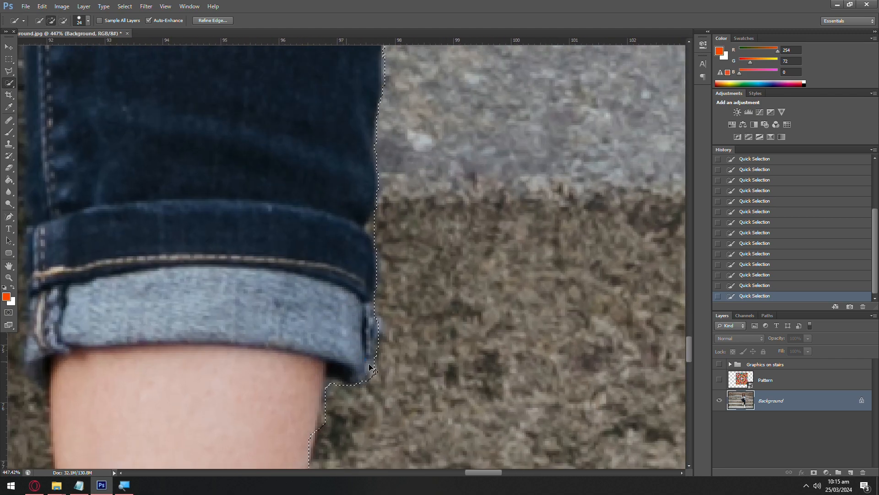
scroll(362, 367, "down", 3)
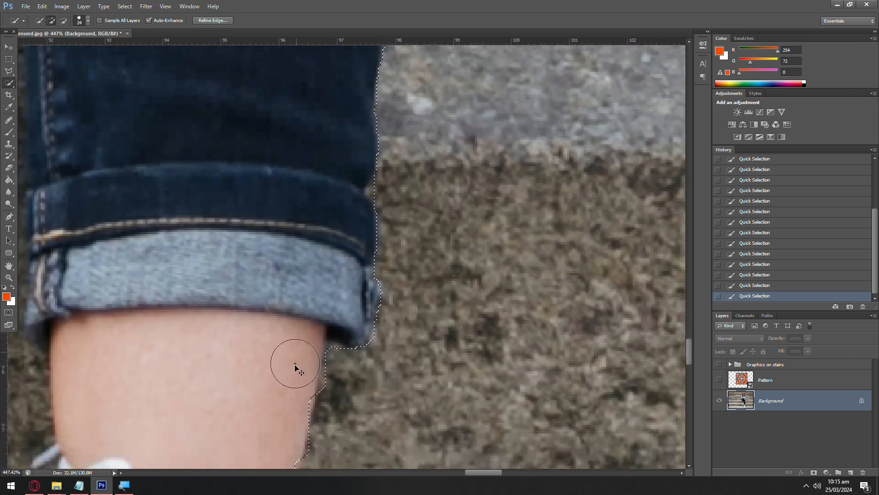
scroll(289, 412, "down", 3)
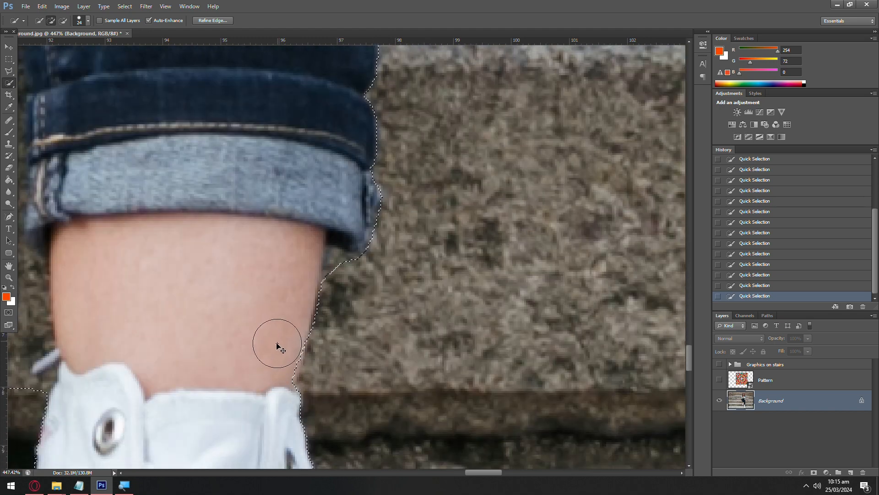
scroll(378, 264, "down", 2)
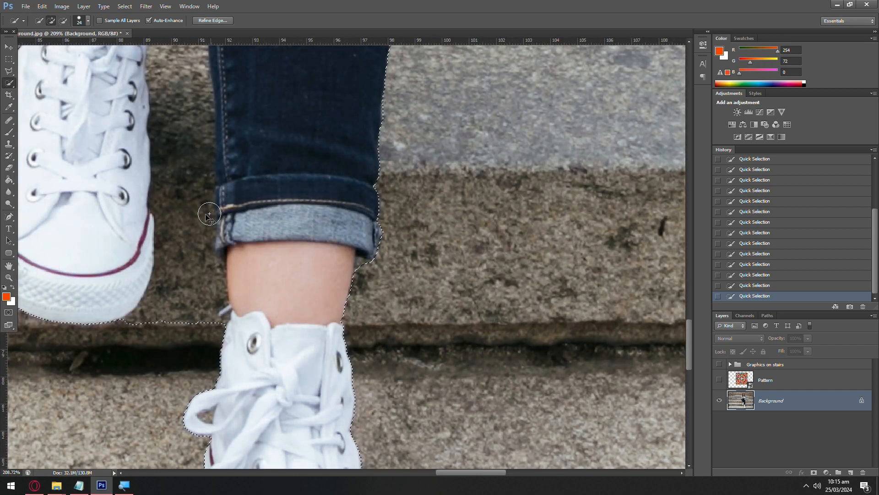
mouse_move(157, 350)
left_mouse_down()
mouse_move(187, 268)
mouse_move(189, 85)
left_mouse_up()
left_click_drag(235, 234, 227, 250)
Step: Remove the stone between the raised shoe and the extended shin from the selection, up to the upper cuff
scroll(207, 211, "up", 5)
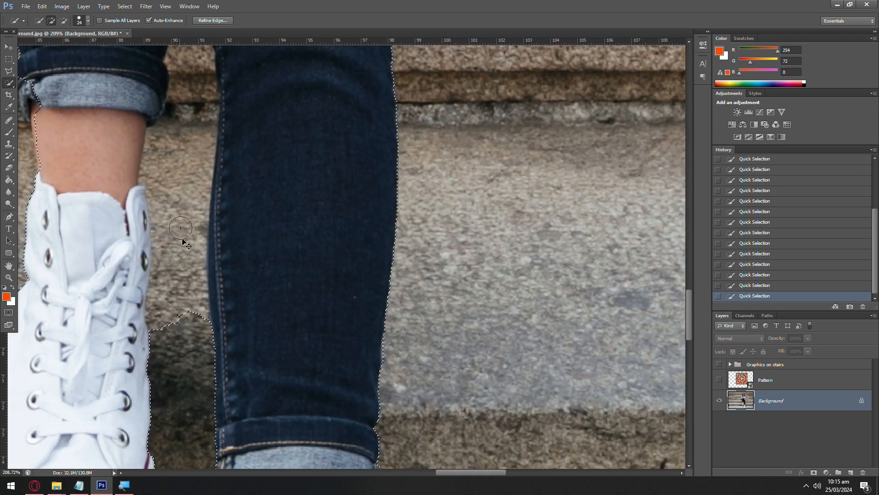
left_click_drag(170, 327, 186, 120)
left_click(131, 140)
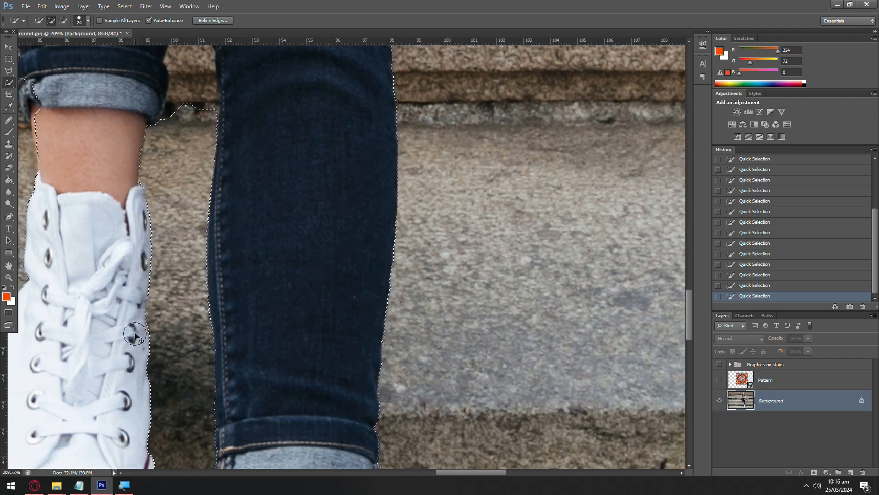
Step: Reduce the Quick Selection brush to 4 px and remove the narrow stone wedge between the two trouser legs from the selection
scroll(193, 215, "up", 2)
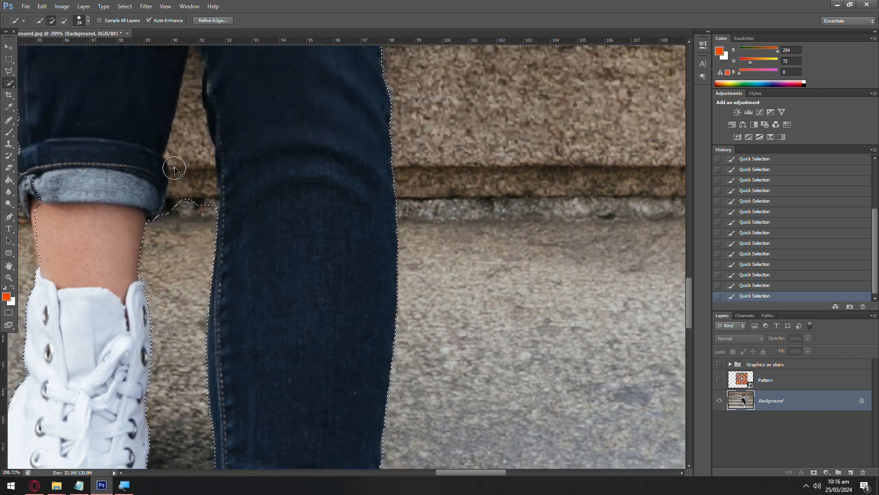
left_click(88, 20)
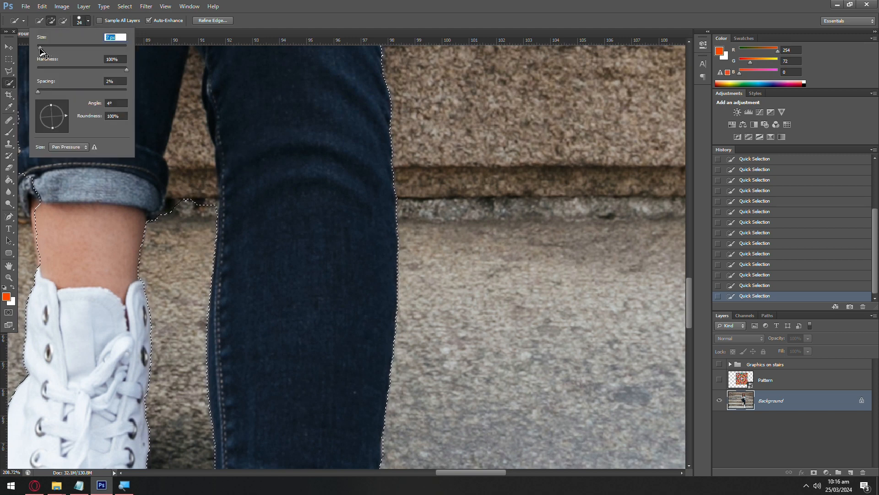
left_click_drag(39, 49, 38, 48)
left_click(416, 4)
left_click_drag(189, 197, 192, 177, "alt")
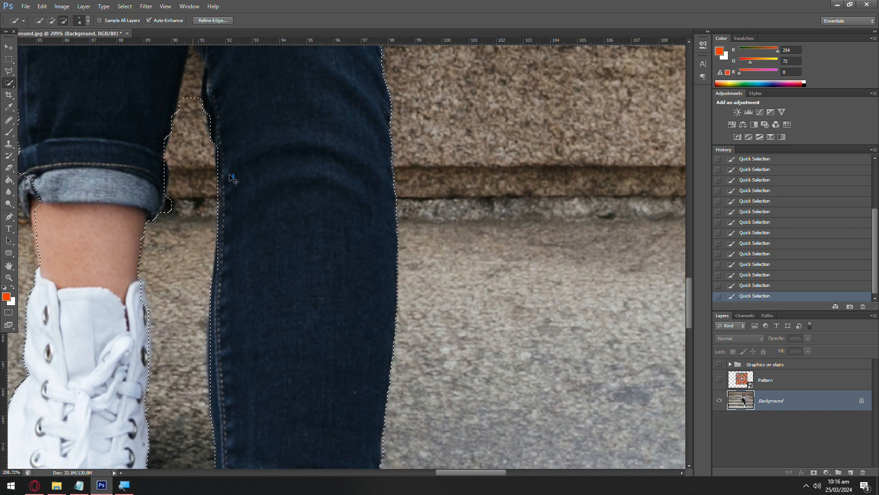
scroll(230, 157, "up", 1)
scroll(196, 147, "up", 1)
key("alt")
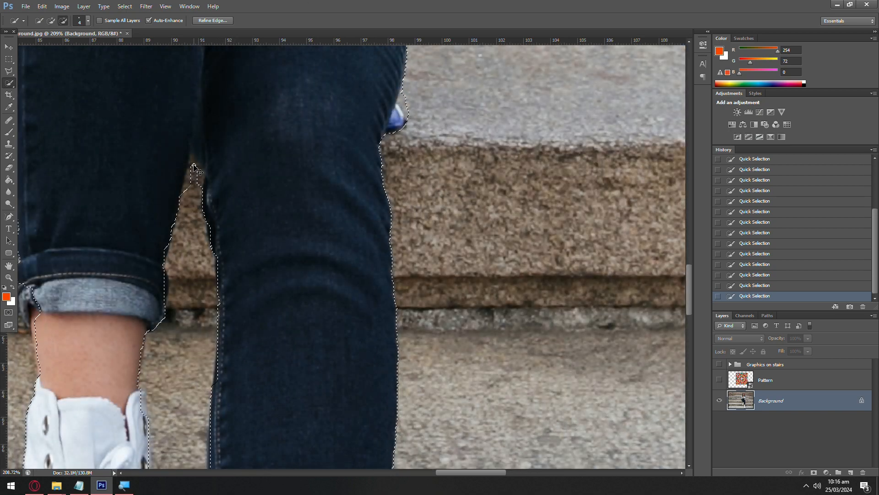
left_click_drag(196, 197, 193, 185, "alt")
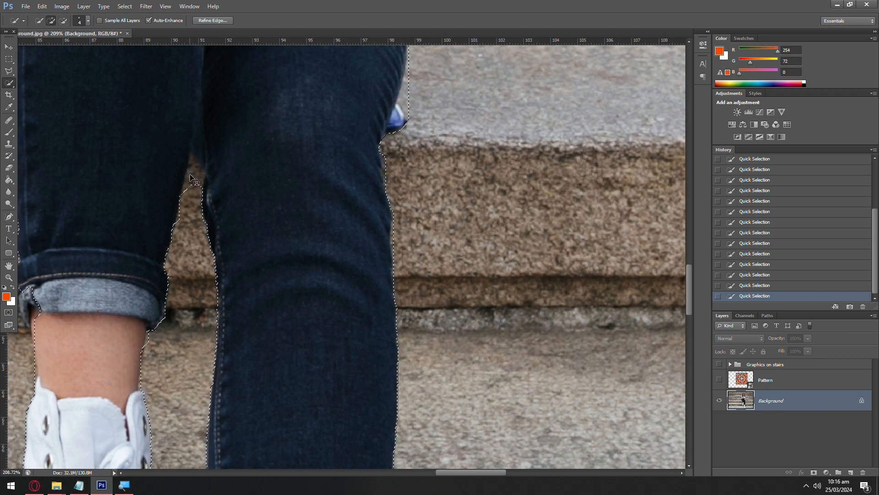
Step: Correct the selection along the outer edge of the raised leg's rolled cuff
scroll(193, 180, "down", 3)
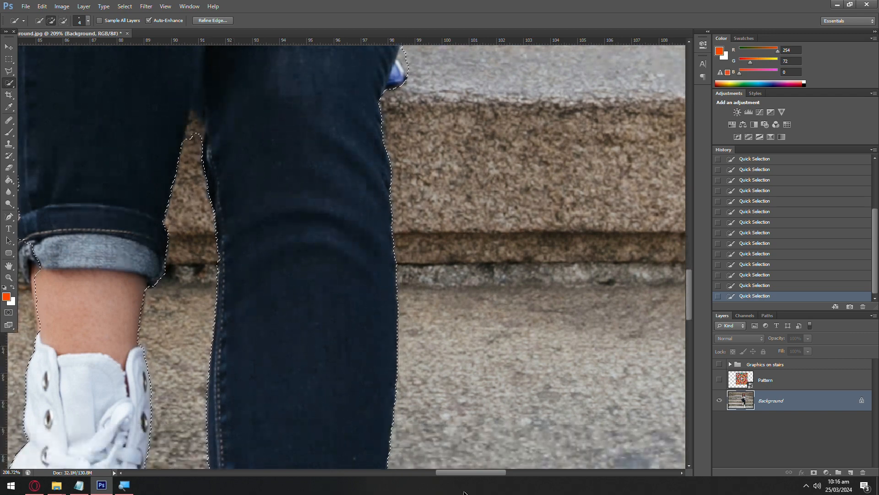
left_click_drag(464, 474, 447, 473)
key("alt")
left_click_drag(184, 241, 182, 258)
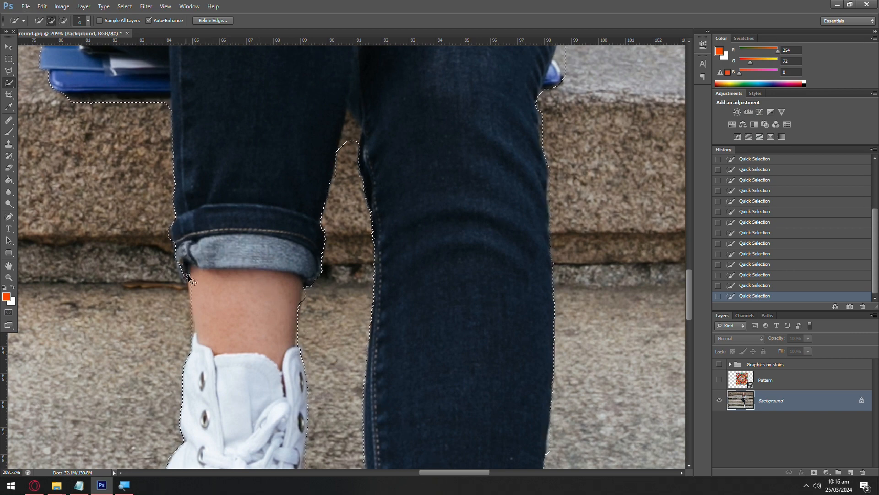
Step: Check the selection outline around the legs, shoes, backpack, sweater and hair for gaps or spills
scroll(252, 336, "down", 5)
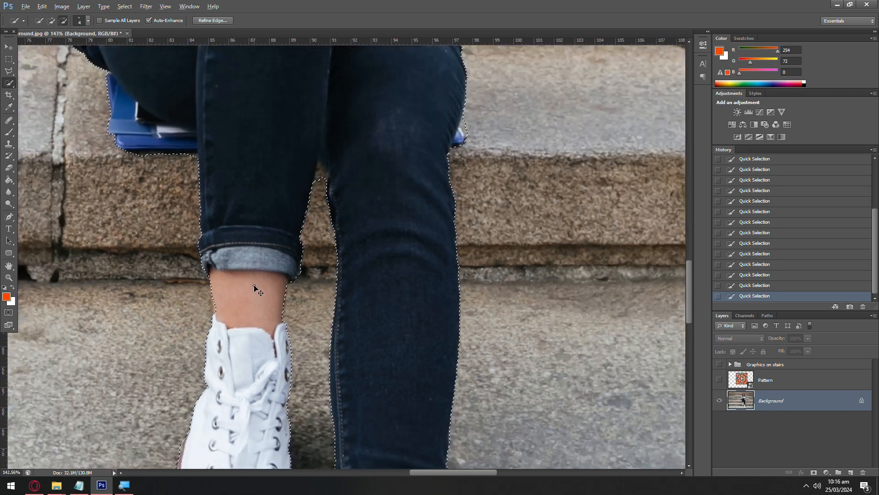
scroll(251, 358, "down", 2)
scroll(274, 375, "up", 5)
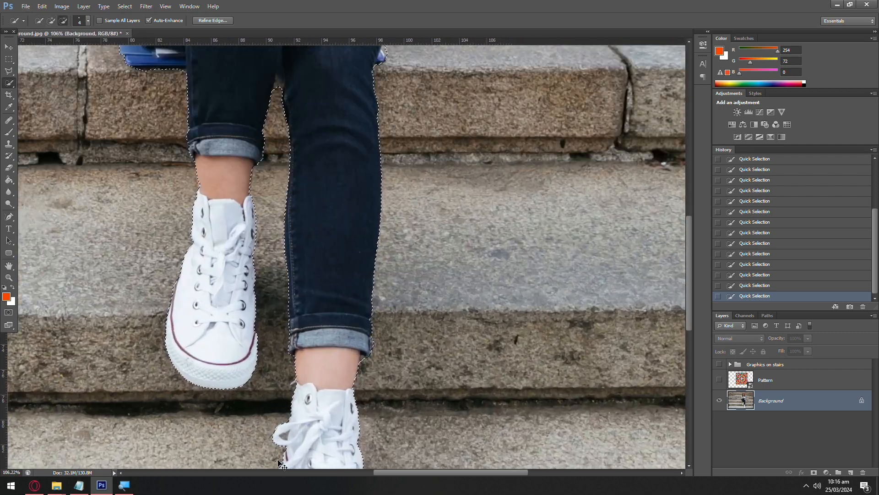
scroll(294, 389, "up", 4)
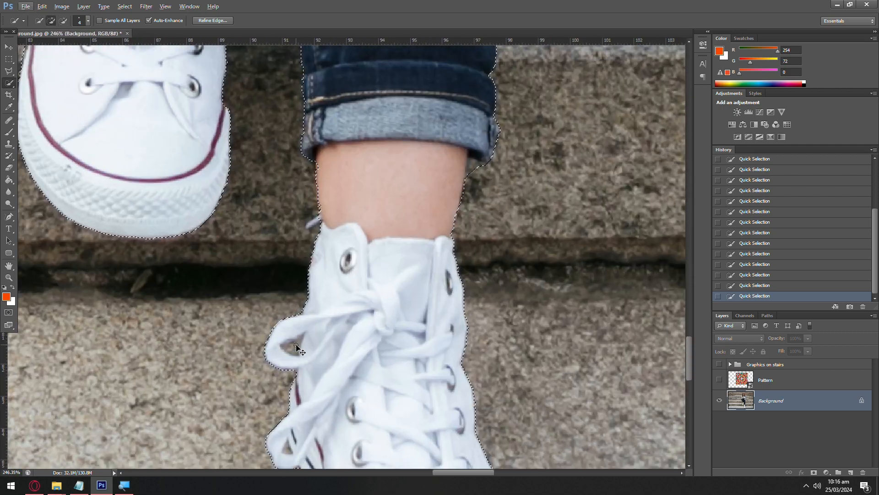
scroll(294, 352, "down", 1)
scroll(295, 353, "down", 5)
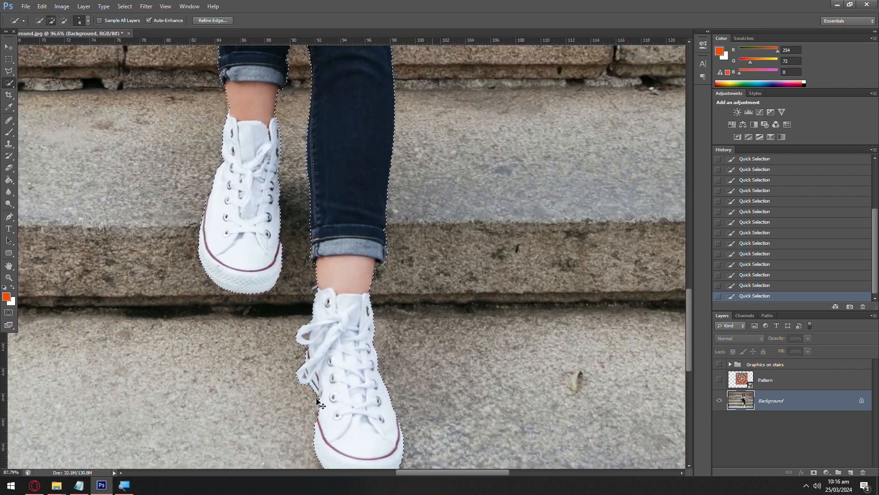
scroll(307, 412, "up", 10)
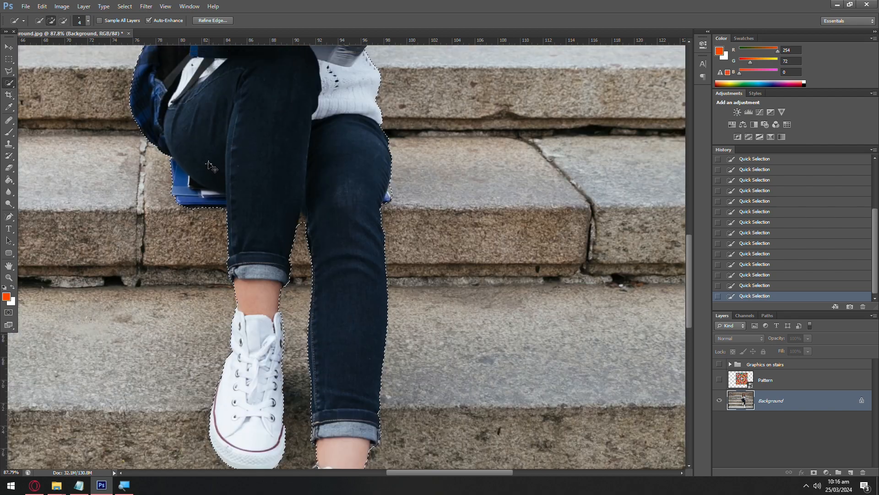
scroll(142, 120, "up", 2)
scroll(165, 147, "up", 3)
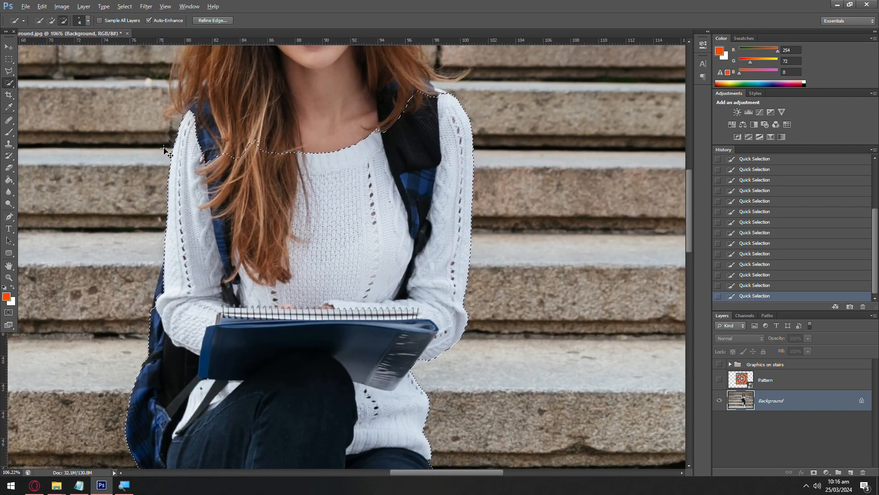
scroll(182, 285, "up", 3)
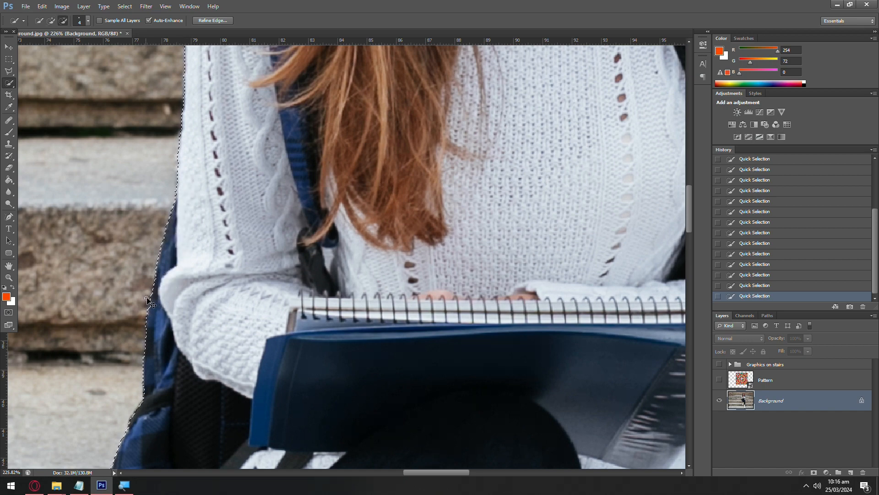
scroll(185, 311, "down", 10)
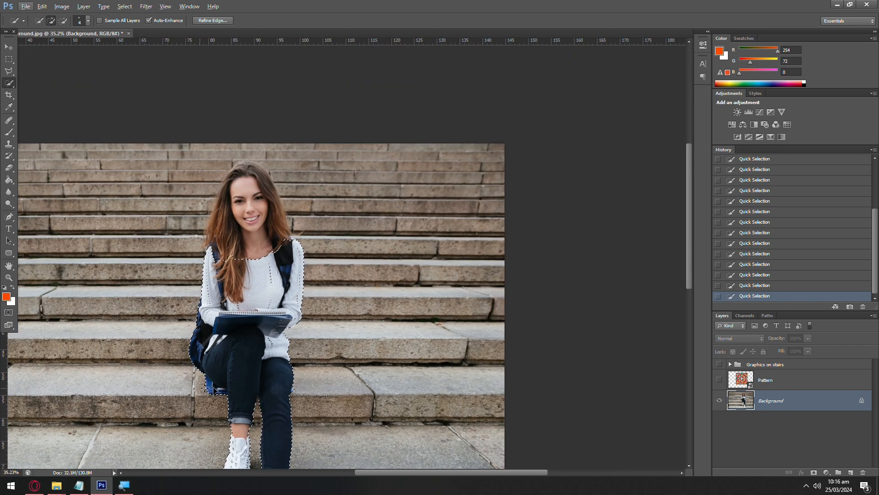
scroll(247, 394, "down", 2)
scroll(248, 392, "down", 2)
scroll(250, 403, "up", 1)
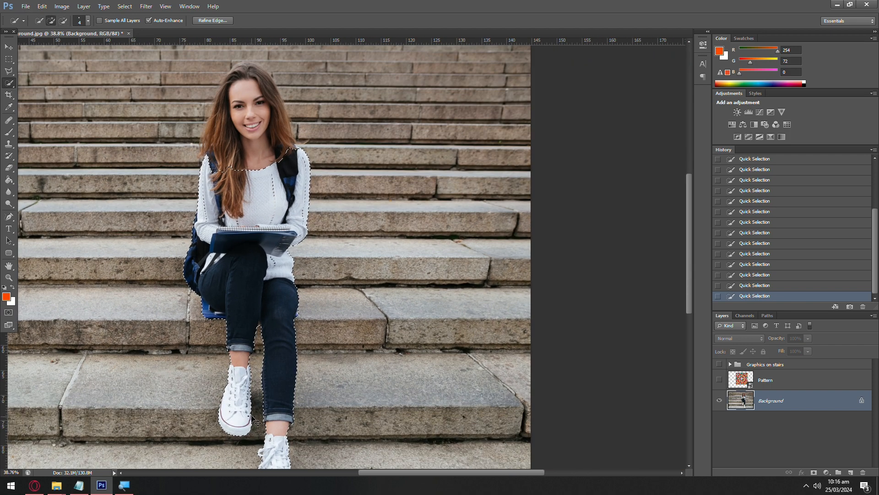
scroll(253, 415, "down", 3)
scroll(310, 236, "up", 1)
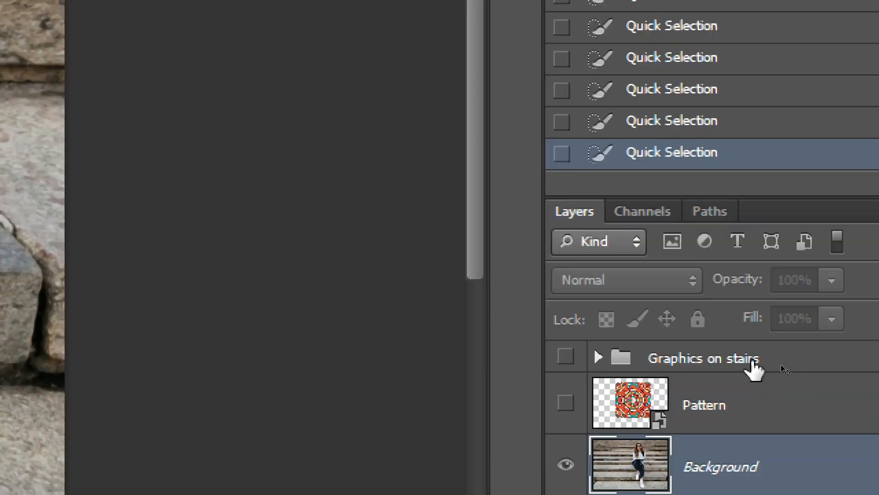
Step: Add a layer mask to the Graphics on stairs group that hides the selected woman's area, and make the group visible
left_click(782, 366)
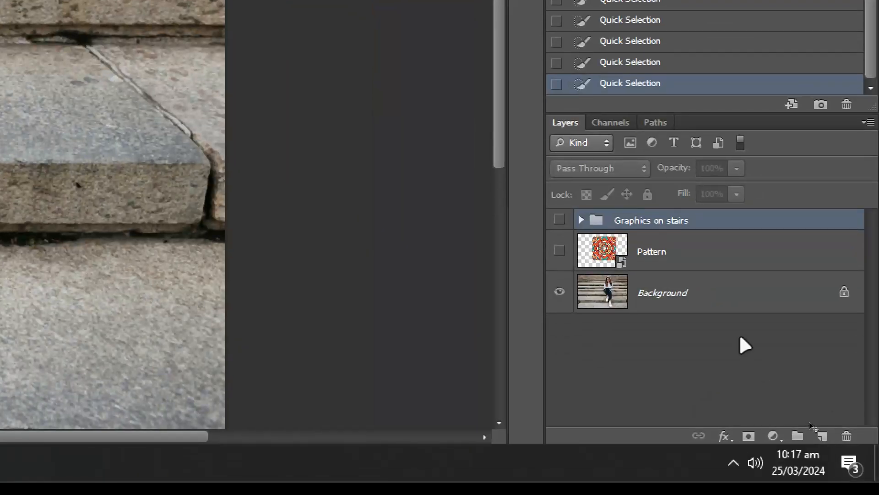
left_click(746, 437)
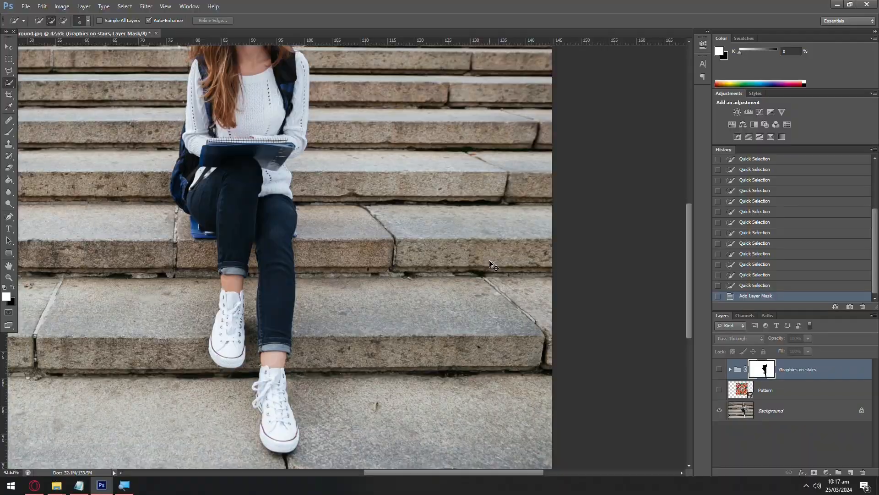
scroll(489, 262, "down", 3)
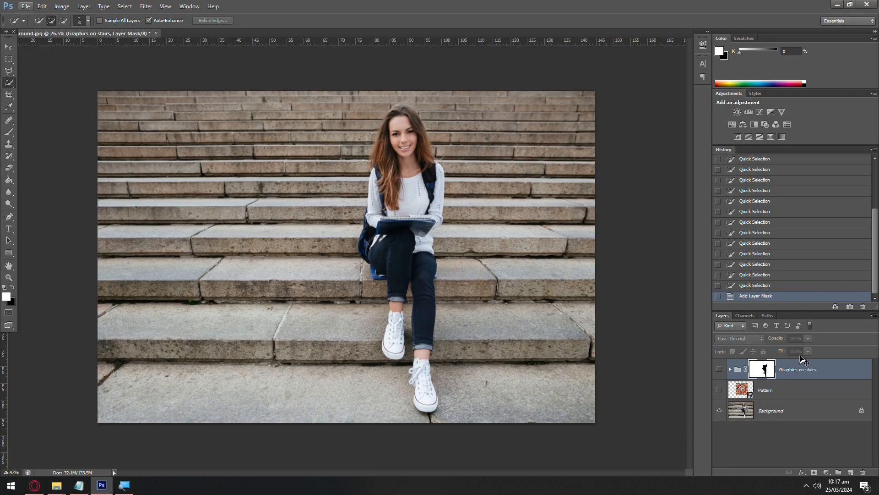
left_click(719, 370)
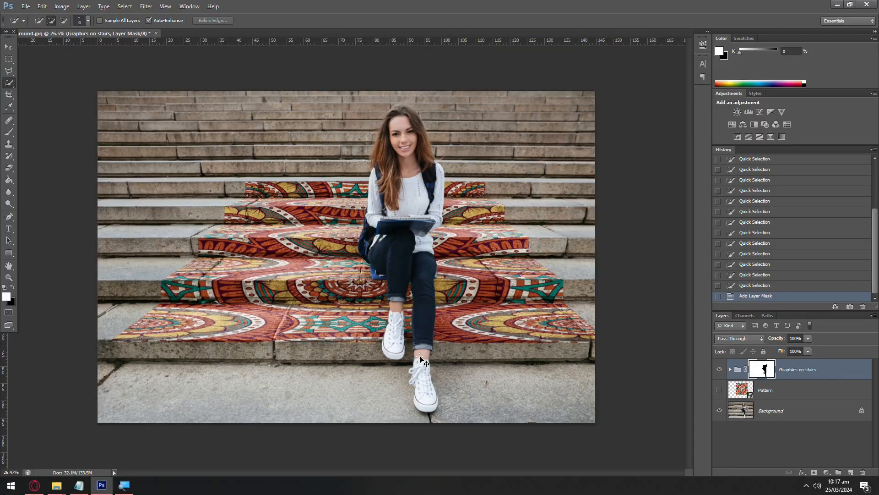
Step: Switch to the Brush tool with a 12 px tip for touching up the group's mask around the legs
scroll(420, 358, "up", 10)
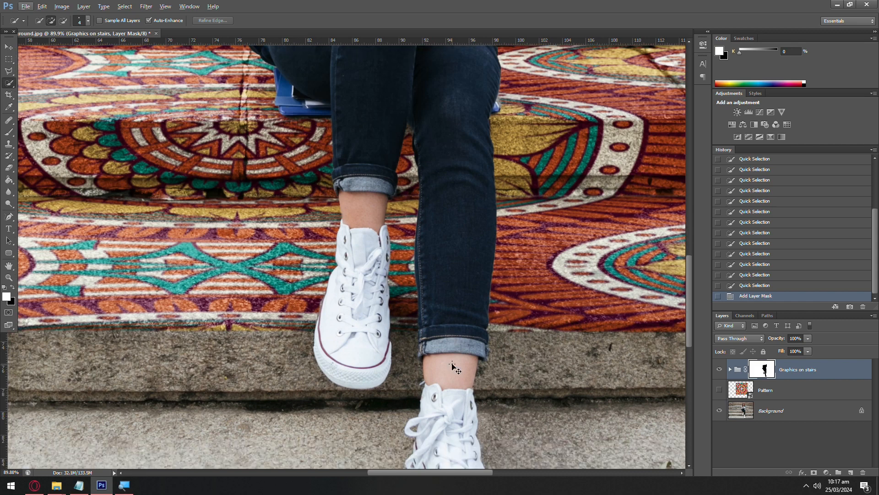
scroll(453, 366, "down", 1)
left_click(14, 135)
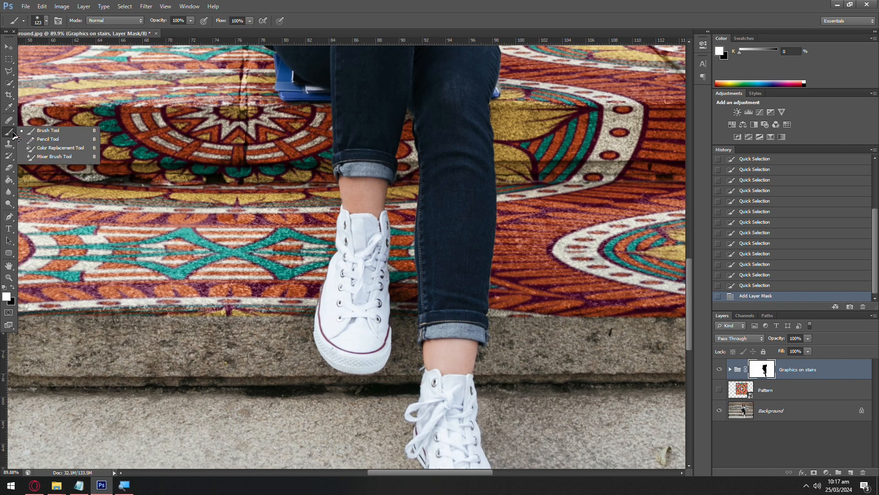
left_click(33, 132)
left_click(9, 296)
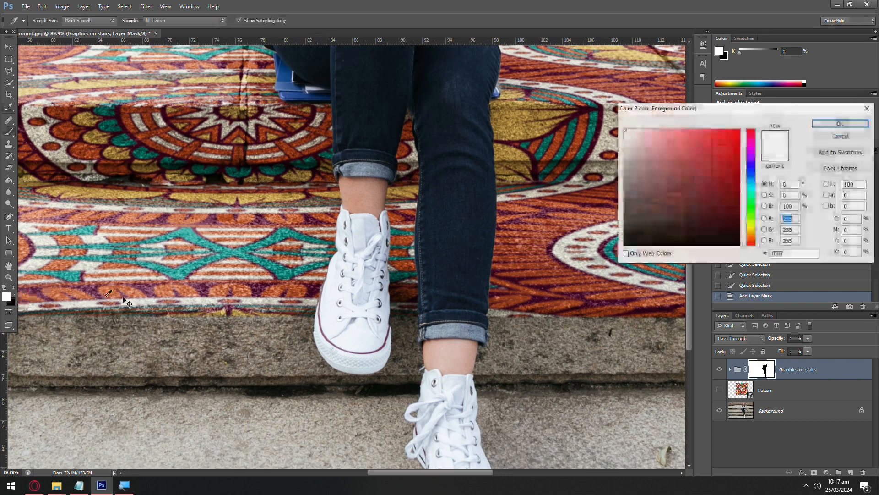
left_click(850, 136)
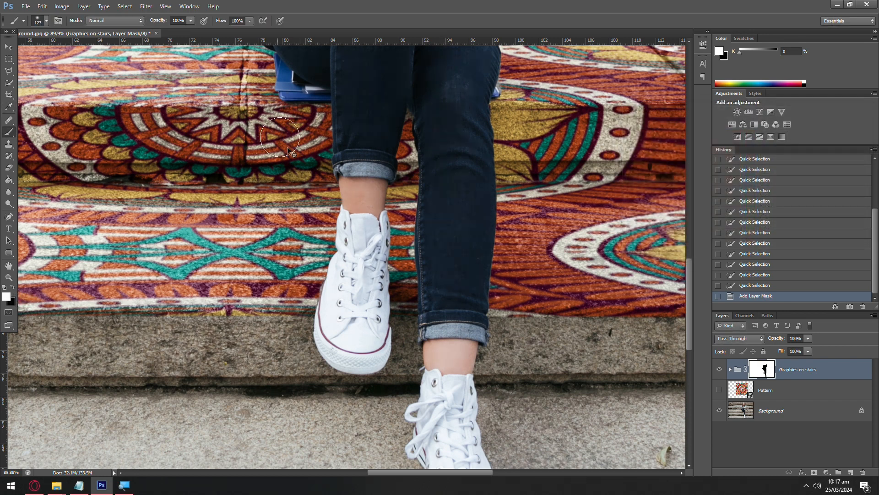
right_click(497, 279)
left_click_drag(537, 300, 513, 299)
left_click(600, 4)
scroll(538, 196, "down", 2)
scroll(485, 239, "up", 2)
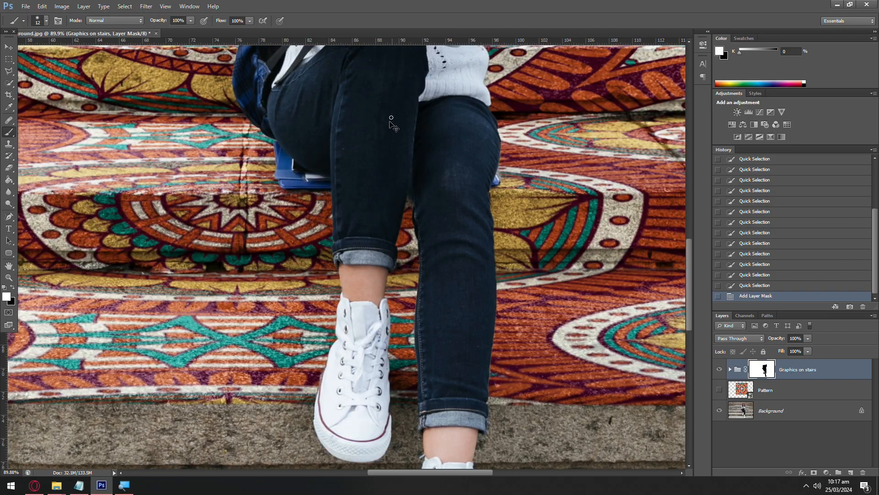
Step: Paint white on the group's mask with 12 px and 1 px brush tips to restore the pattern in the gap between the legs
scroll(419, 211, "down", 5)
scroll(425, 205, "up", 8)
scroll(386, 205, "down", 1)
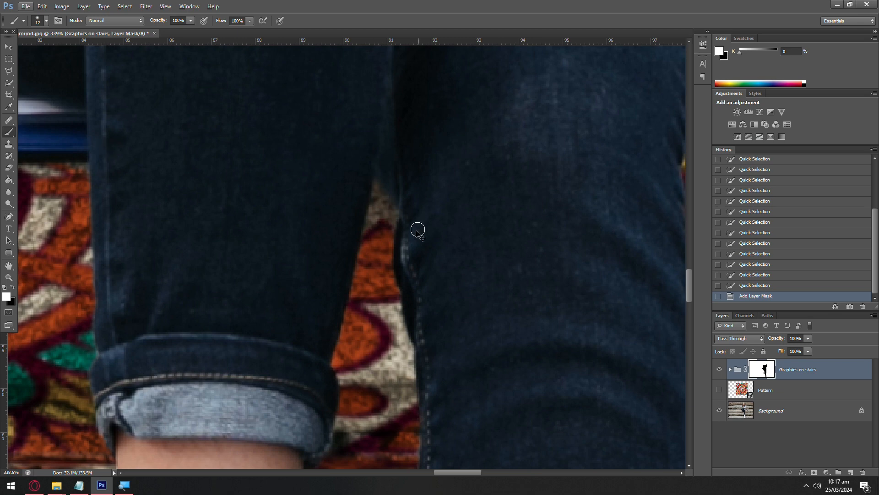
left_click_drag(380, 224, 378, 201)
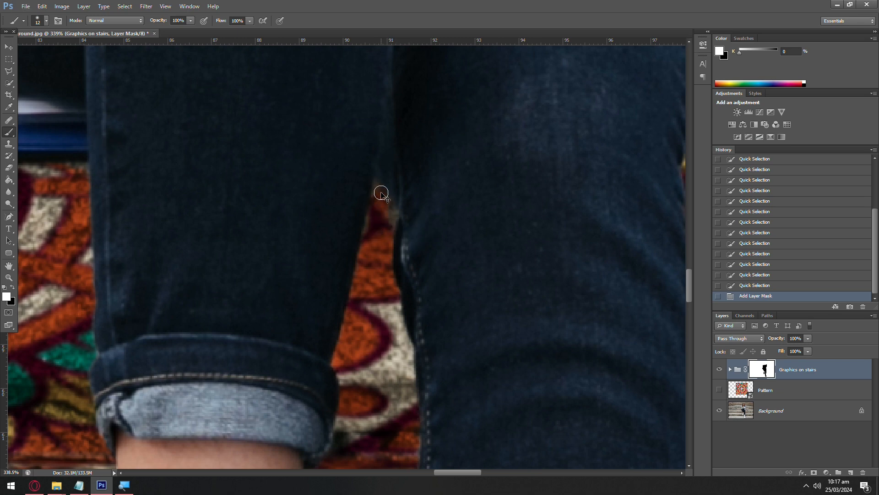
right_click(398, 207)
left_click_drag(411, 228, 412, 230)
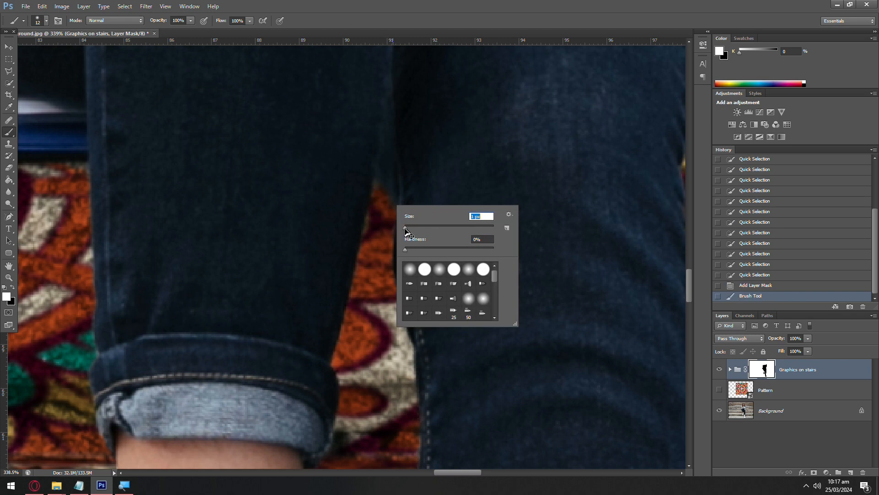
key("Return")
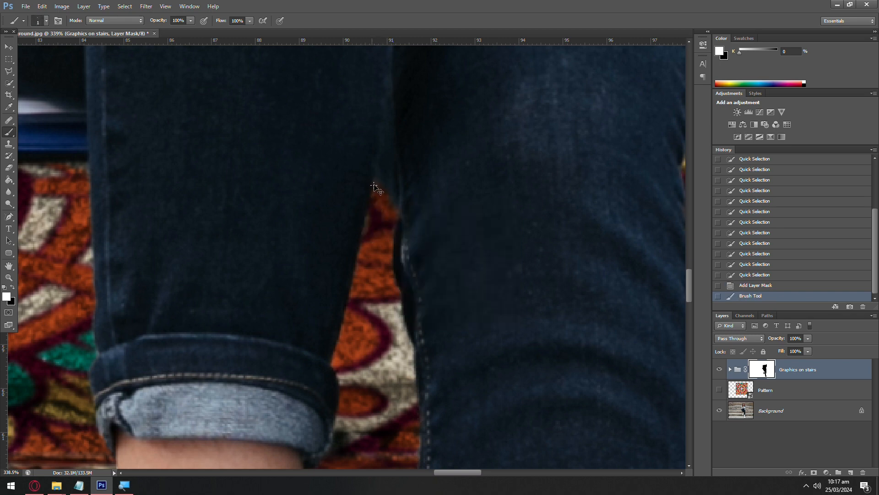
left_click(379, 192)
scroll(380, 192, "down", 6)
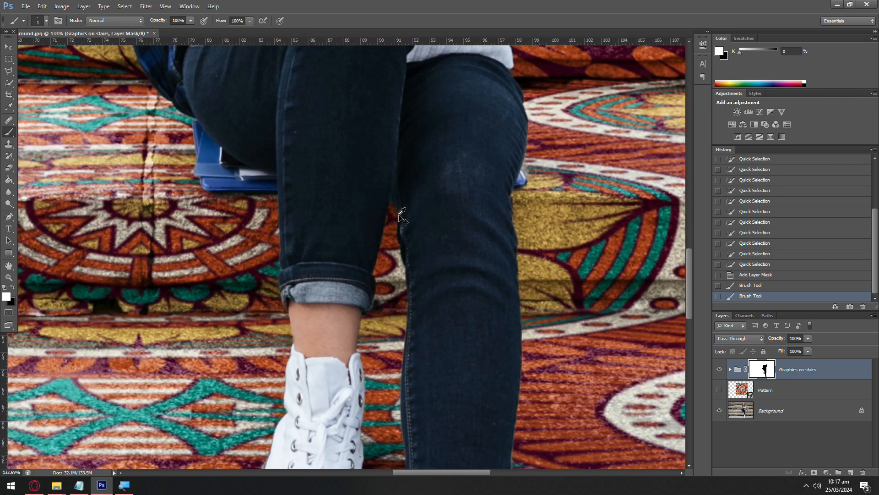
Step: Restore the pattern along the thigh's outer edge beside the blue folder, painting white on the mask with 24 px and 7 px tips
scroll(229, 153, "up", 2)
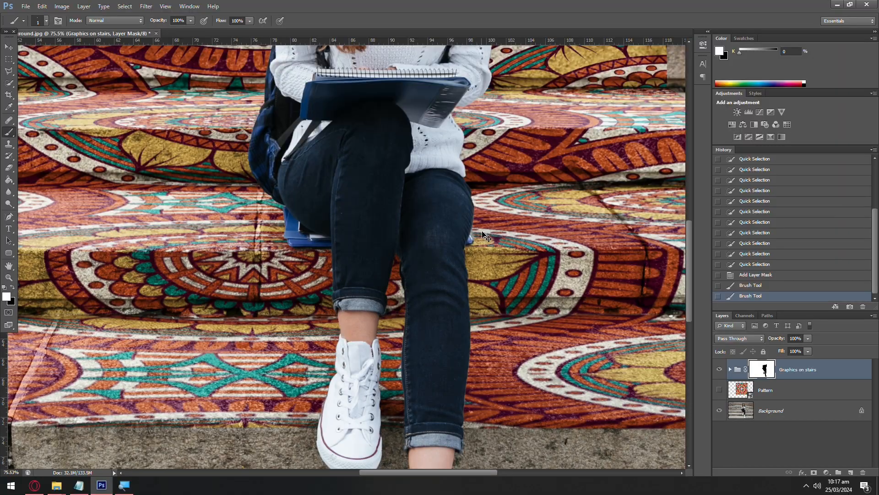
scroll(484, 235, "up", 6)
right_click(487, 233)
left_click_drag(488, 247, 499, 248)
mouse_move(430, 234)
left_mouse_down()
mouse_move(424, 246)
mouse_move(448, 278)
left_mouse_up()
right_click(469, 206)
left_click_drag(488, 229, 483, 231)
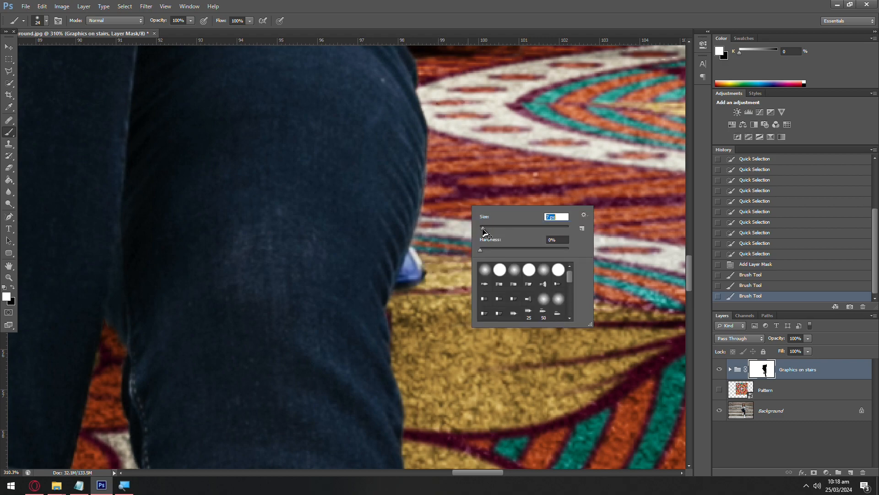
left_click(417, 243)
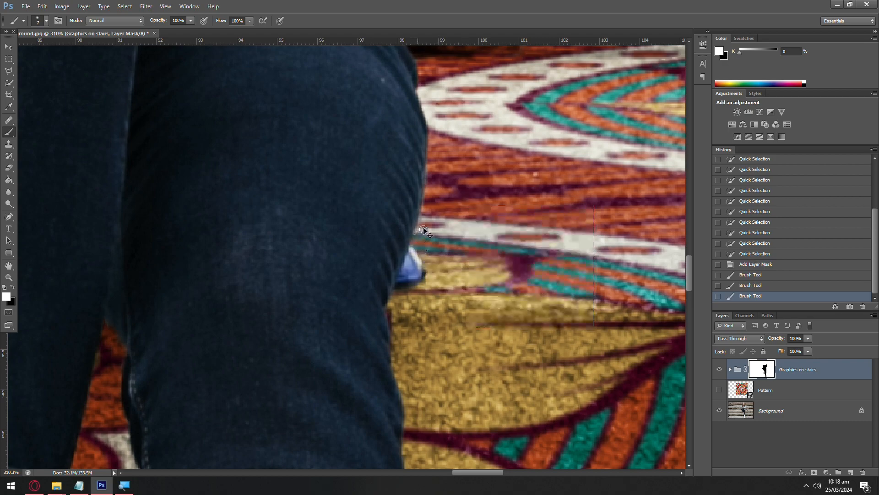
left_click_drag(422, 232, 424, 227)
Step: Touch up the mask with white along the outer edge of the blue folders below the backpack
scroll(446, 203, "down", 5)
scroll(460, 182, "down", 2)
scroll(467, 183, "up", 3)
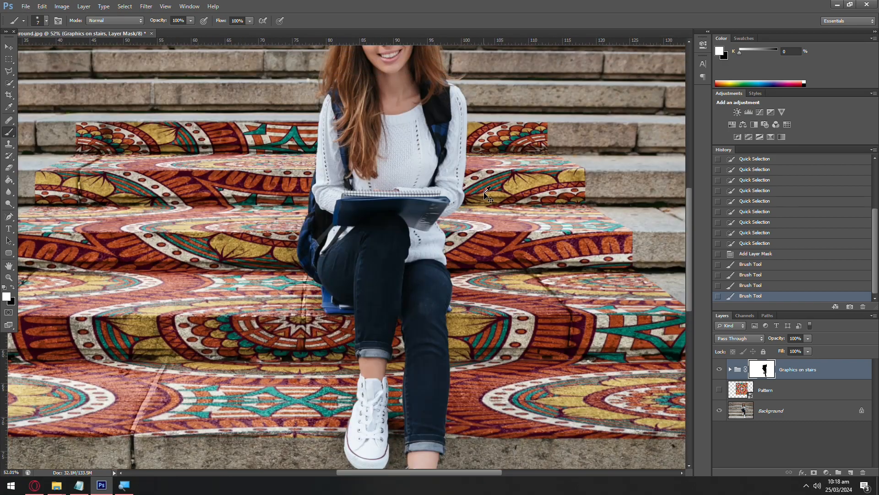
scroll(487, 194, "up", 4)
scroll(438, 215, "down", 3)
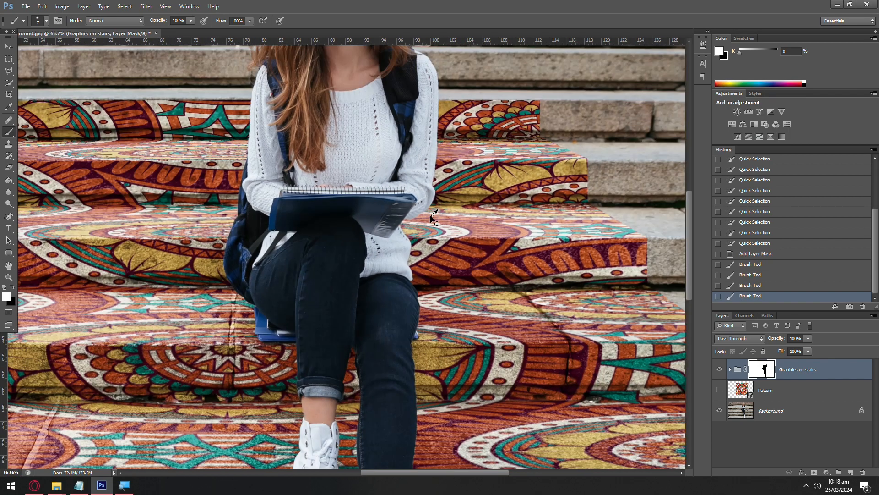
scroll(434, 219, "up", 4)
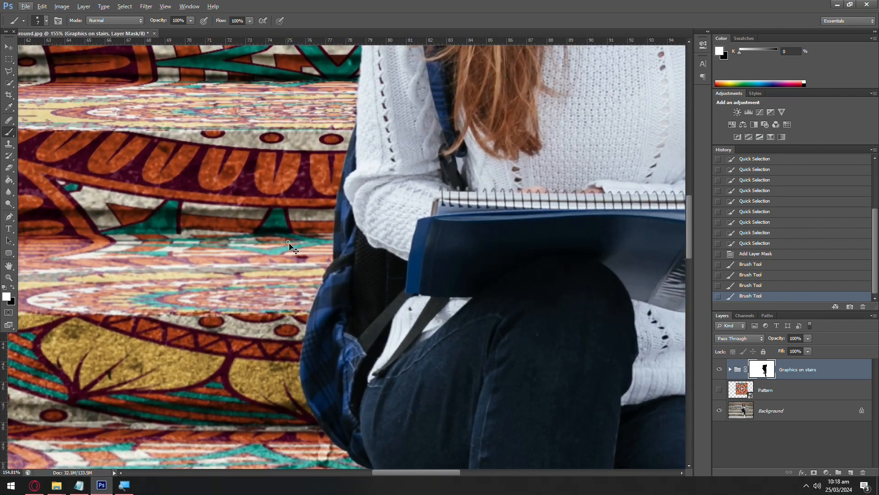
scroll(293, 293, "down", 3)
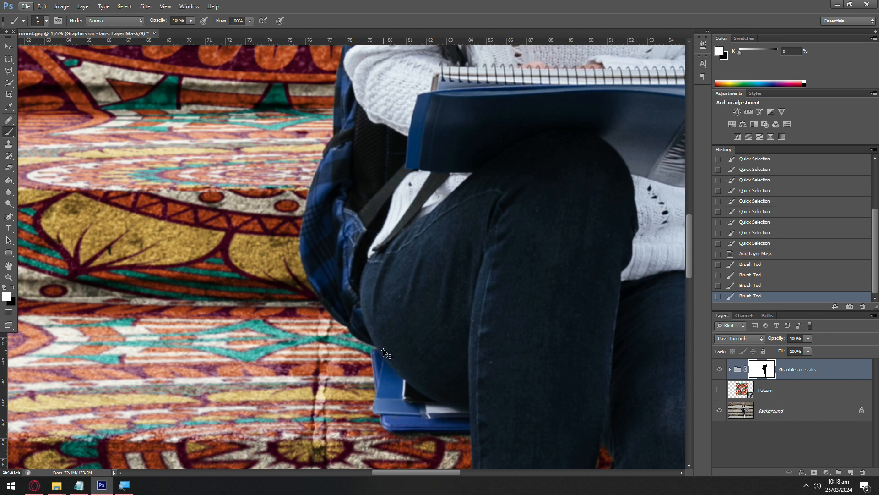
scroll(376, 355, "up", 3)
scroll(360, 348, "down", 3)
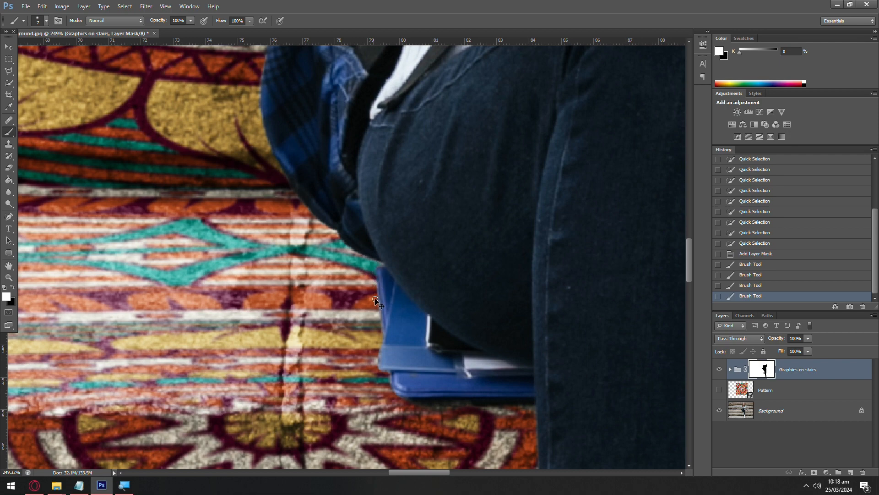
left_click_drag(379, 313, 384, 340)
Step: Examine the masked edges around the woman's legs, shoes, backpack and sweater against the patterned stairs
scroll(383, 340, "down", 4)
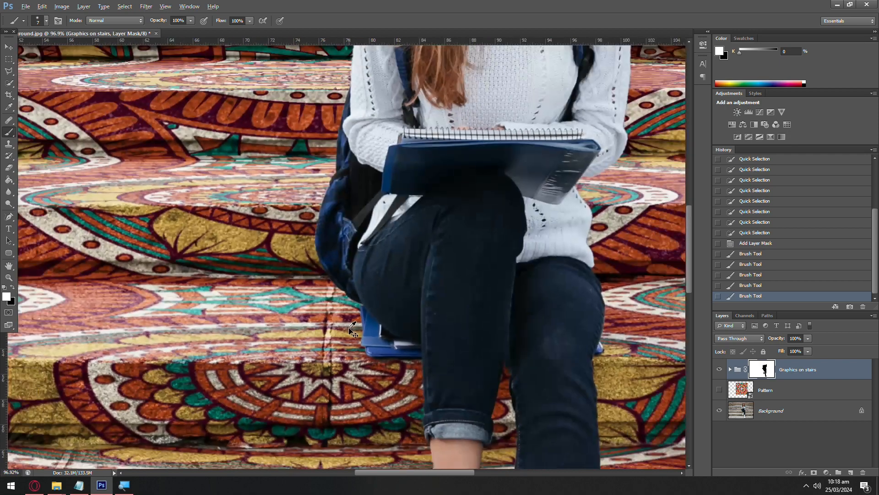
scroll(351, 316, "down", 3)
scroll(343, 380, "up", 2)
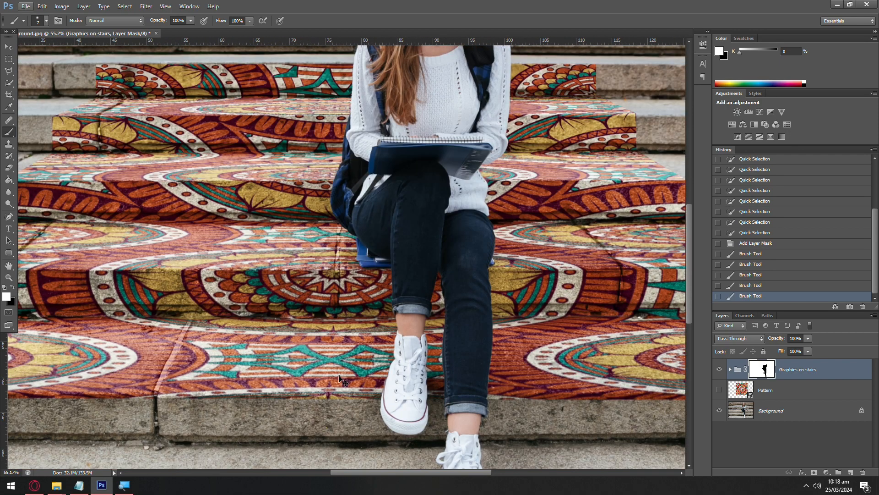
scroll(390, 382, "up", 1)
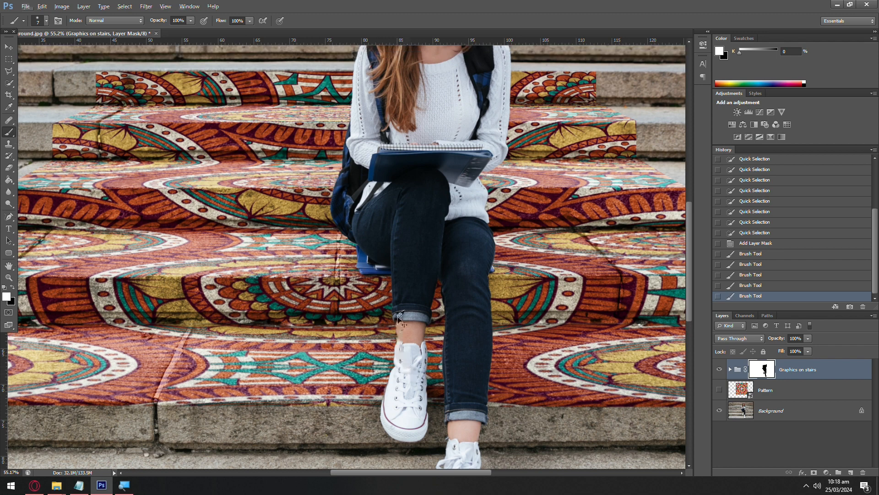
scroll(397, 316, "up", 2)
scroll(357, 193, "up", 4)
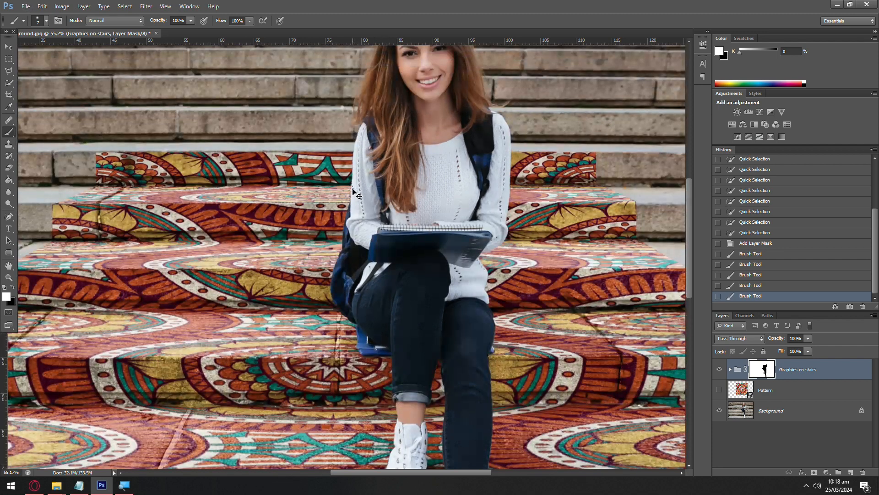
scroll(371, 204, "down", 3)
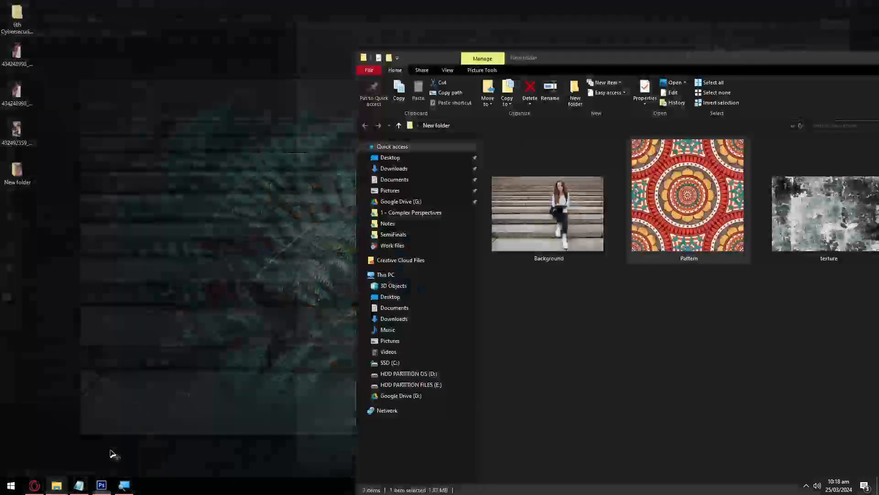
Step: Open the texture image from New folder as a separate document in Photoshop
left_click(115, 451)
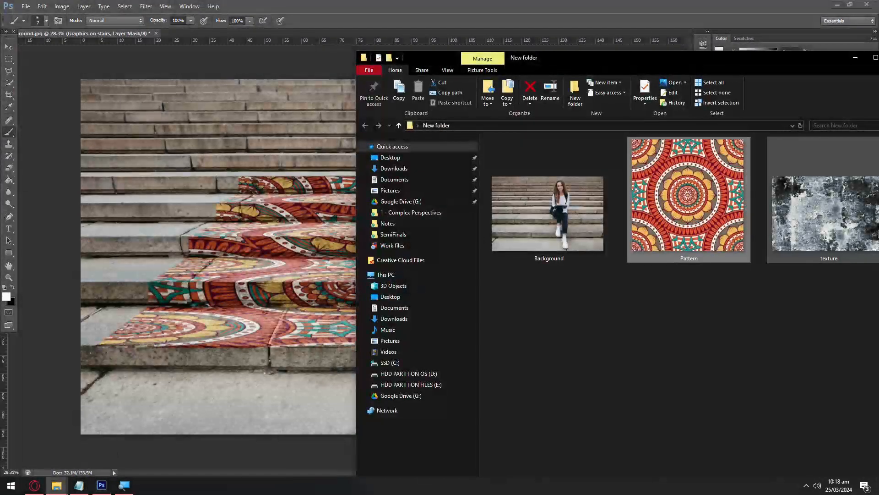
left_click_drag(845, 207, 275, 36)
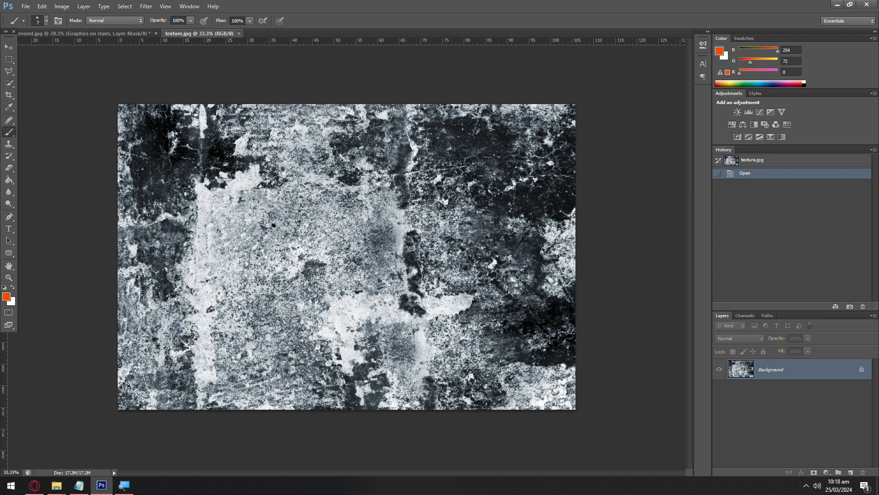
key("alt+Tab")
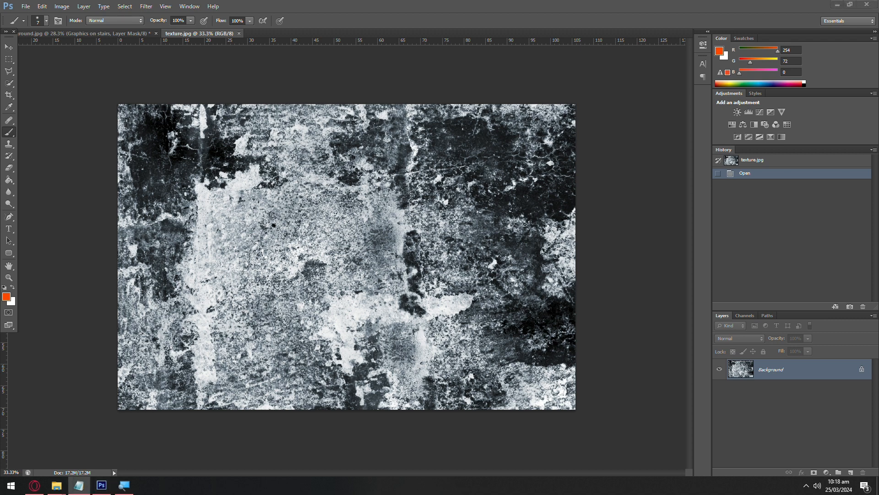
Step: Duplicate the texture's Background layer and delete the locked original
left_click(830, 373)
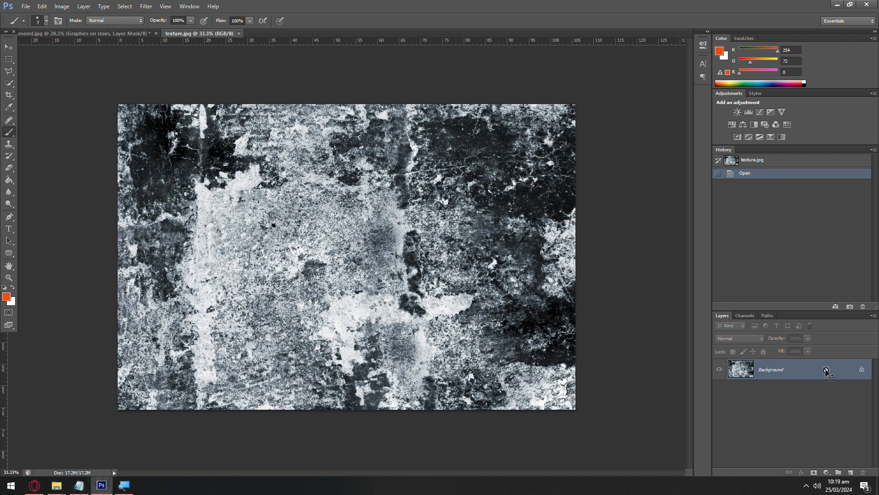
key("ctrl+j")
left_click(822, 386)
key("Delete")
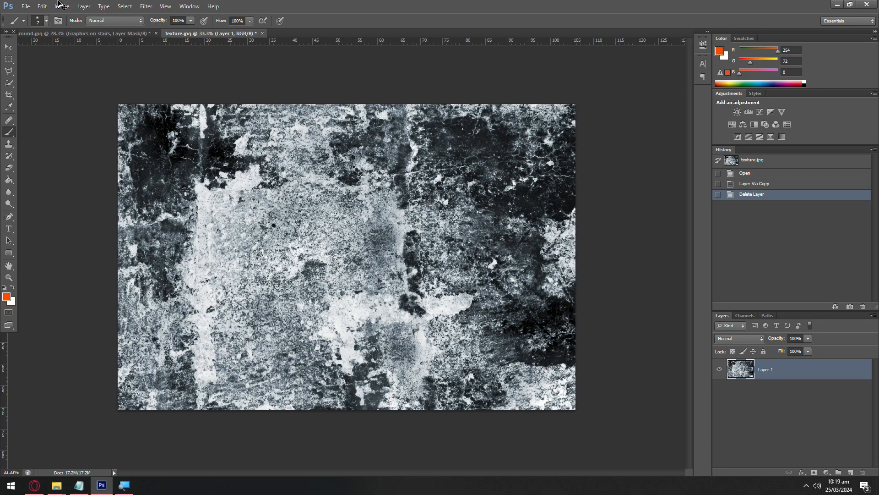
Step: Extend the texture's canvas by a relative 3000 pixels in width and 2000 pixels in height from the centre anchor
left_click(123, 68)
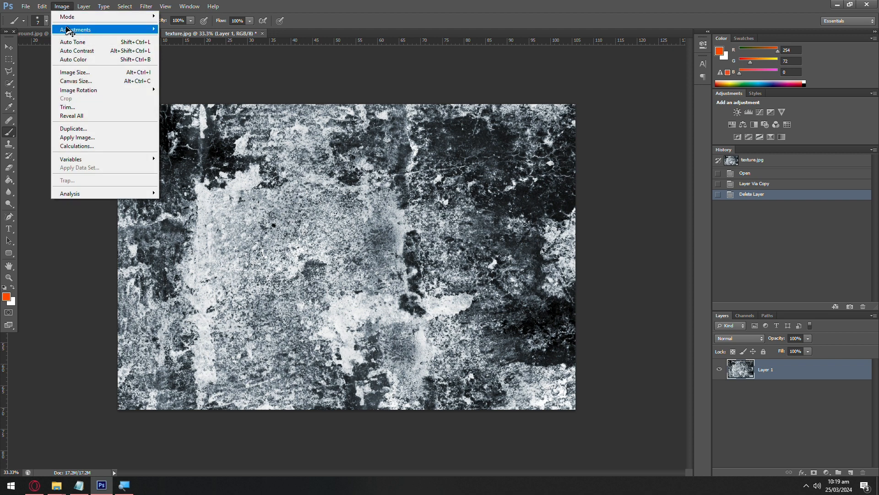
left_click(90, 82)
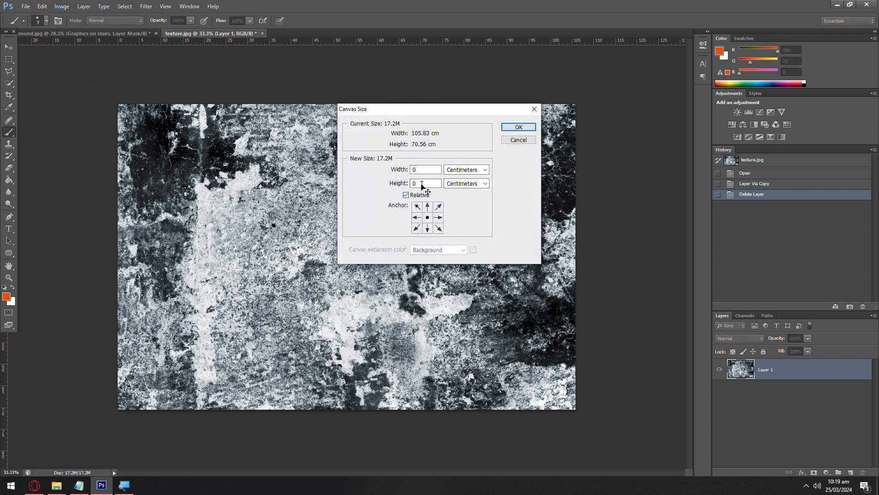
left_click(417, 169)
left_click(467, 169)
left_click(454, 180)
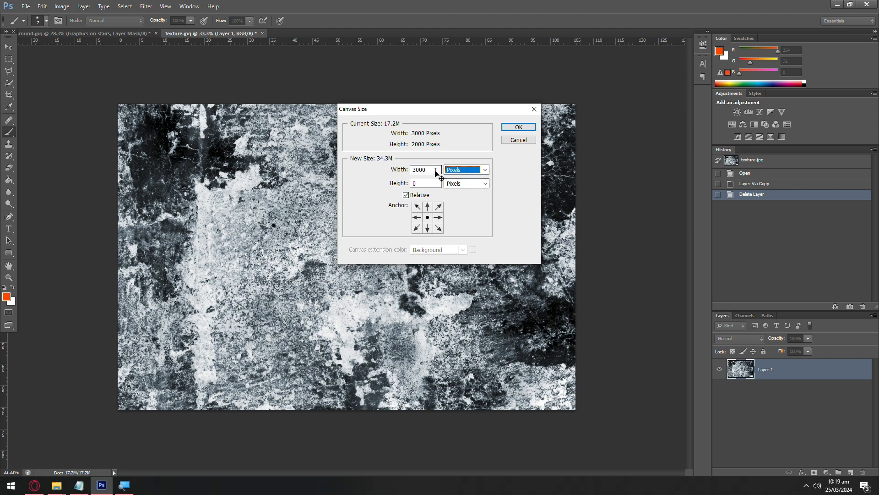
left_click(433, 183)
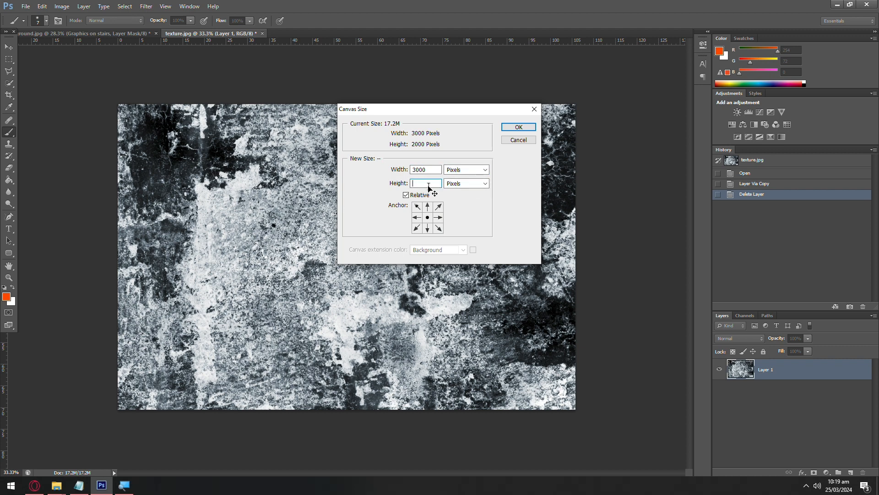
type("200")
left_click(522, 127)
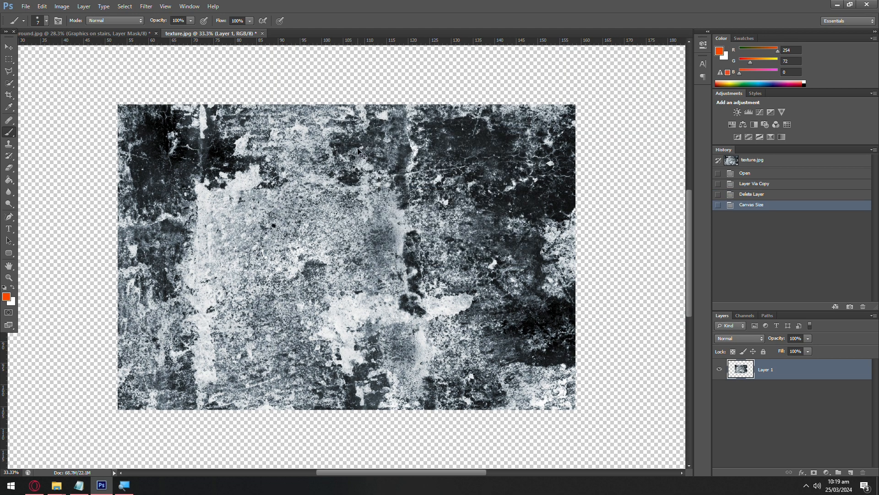
Step: Select the transparent area around the texture with the Magic Wand tool
scroll(360, 151, "right", 1)
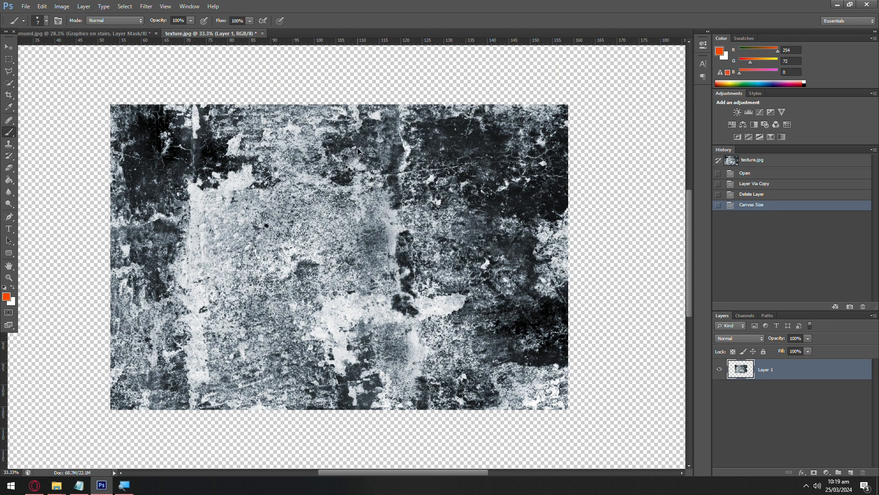
left_click(13, 84)
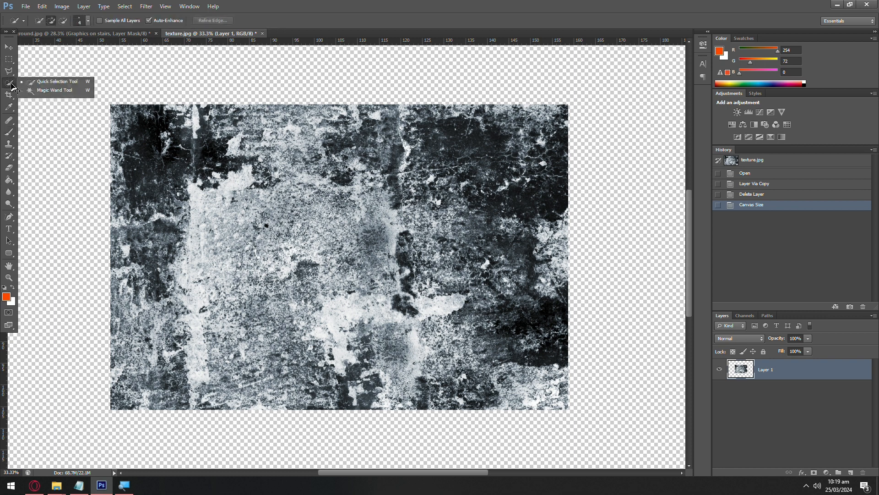
left_click(31, 91)
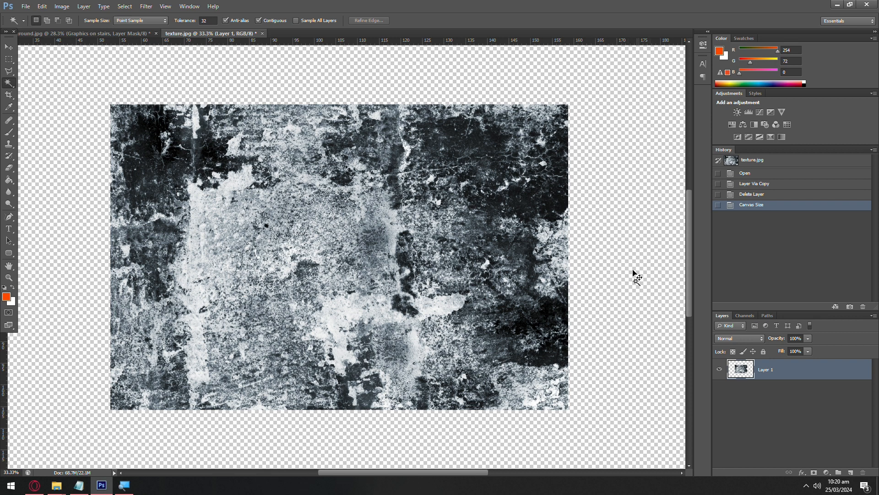
left_click(612, 138)
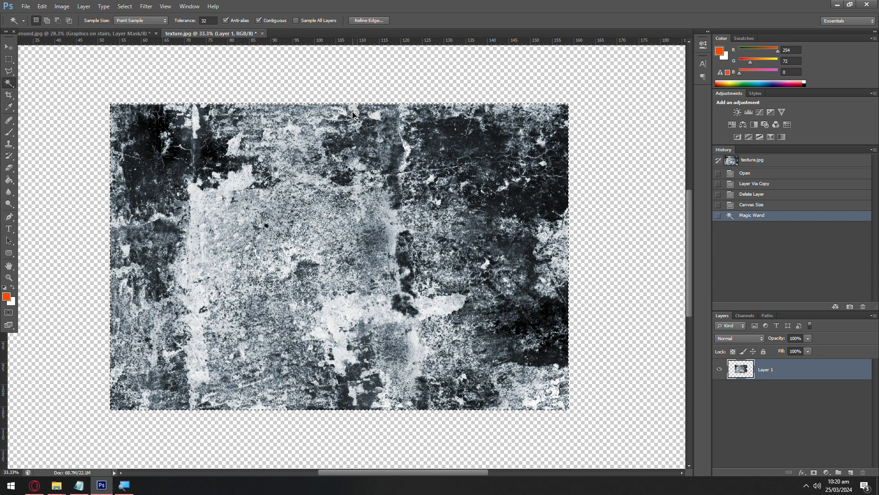
Step: Expand the selection of the transparent area around the texture by 4 pixels
scroll(591, 108, "down", 8)
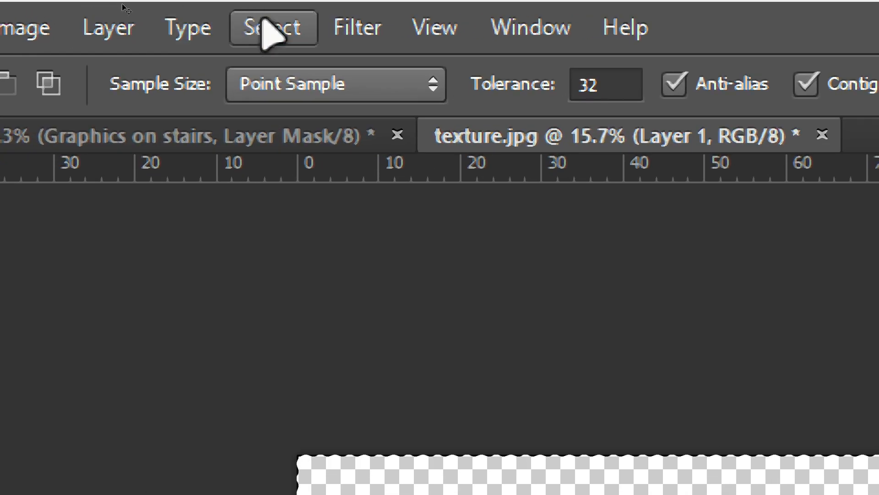
left_click(167, 12)
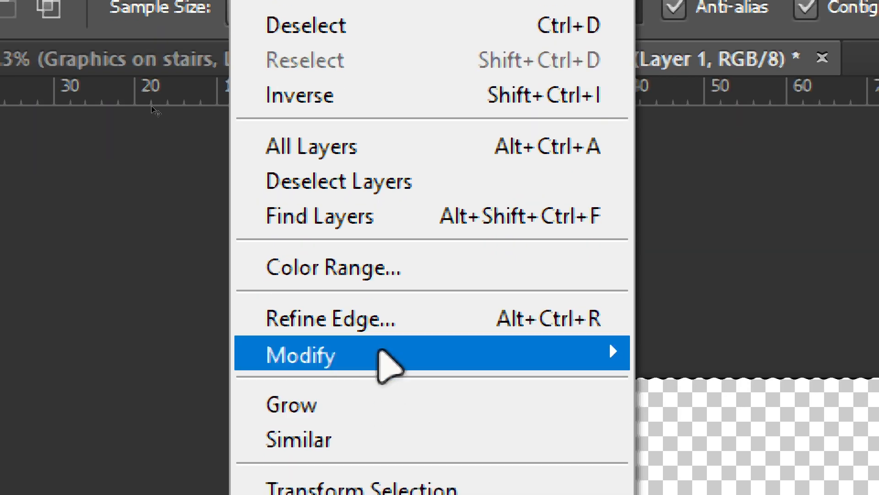
mouse_move(383, 362)
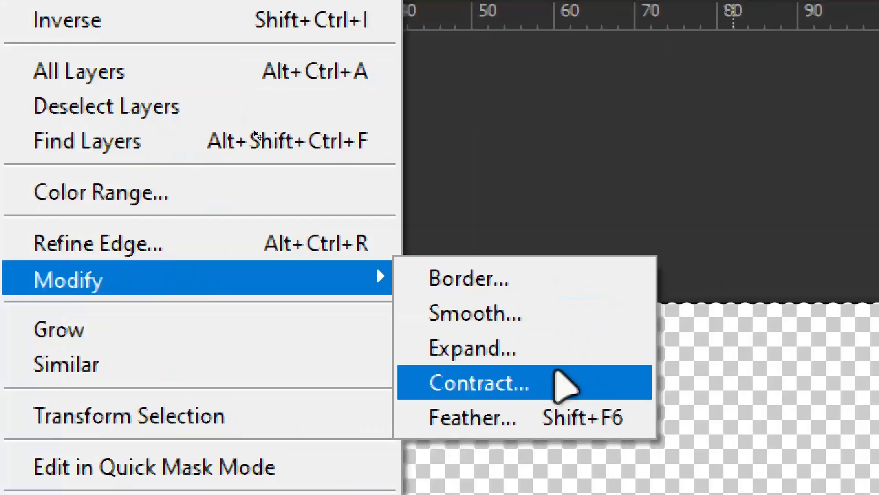
left_click(546, 369)
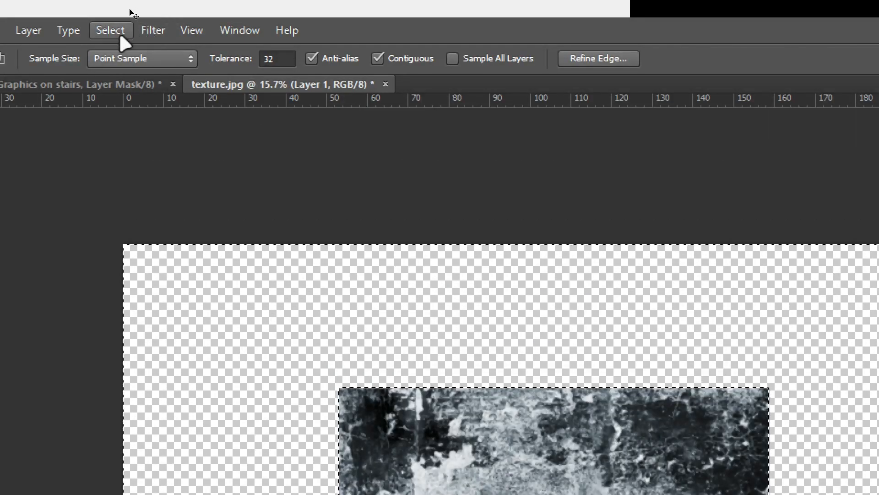
left_click(110, 29)
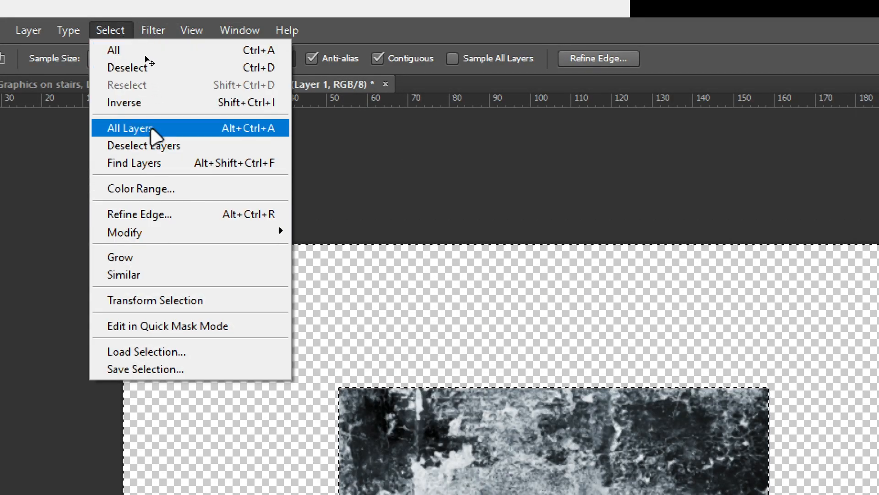
mouse_move(161, 234)
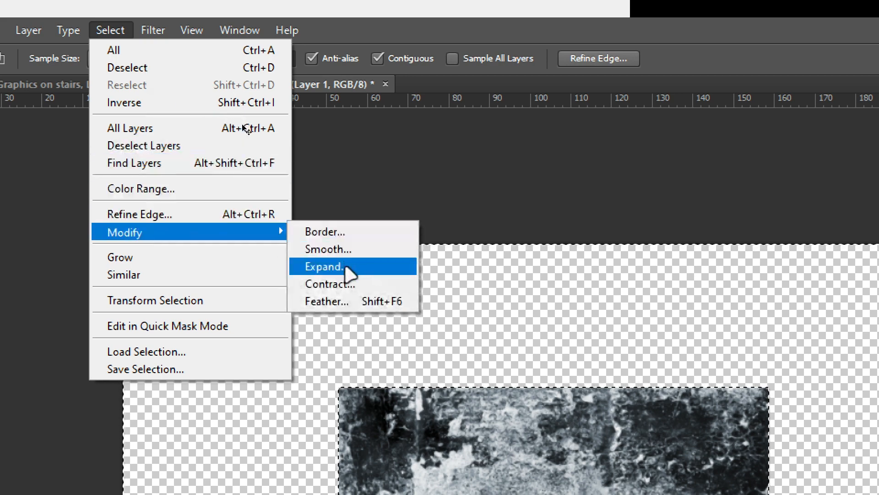
left_click(124, 34)
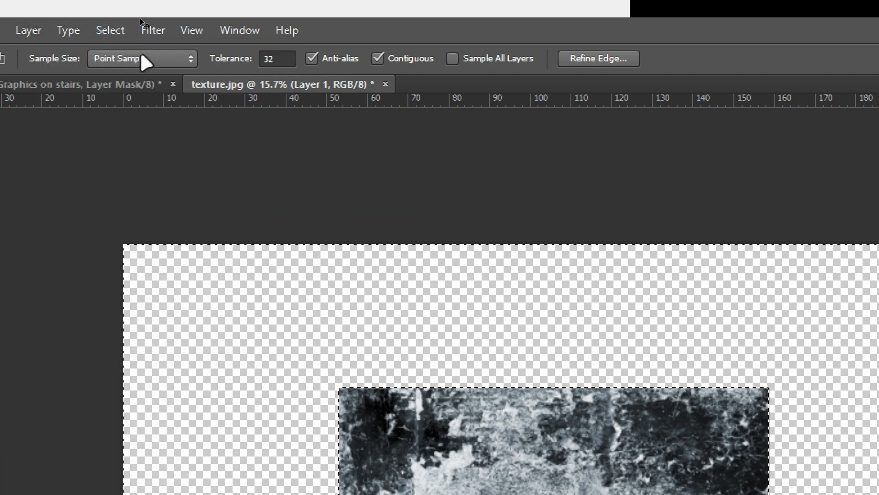
left_click(119, 31)
mouse_move(202, 238)
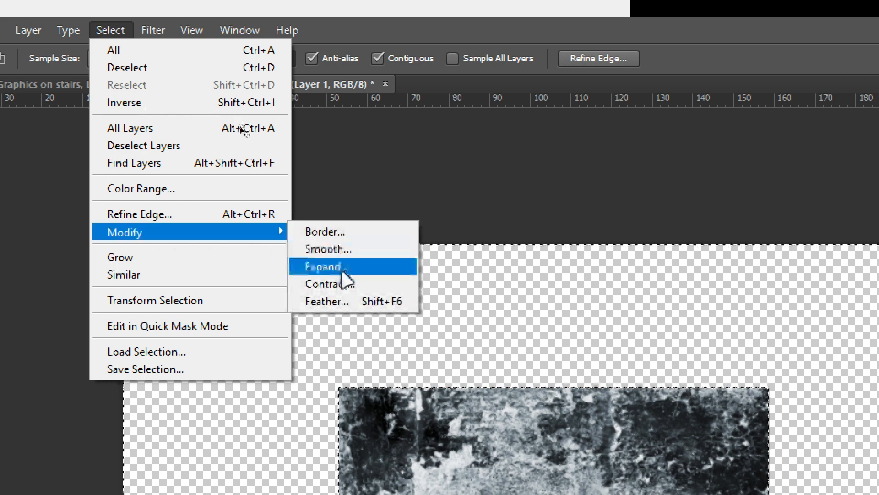
left_click(342, 272)
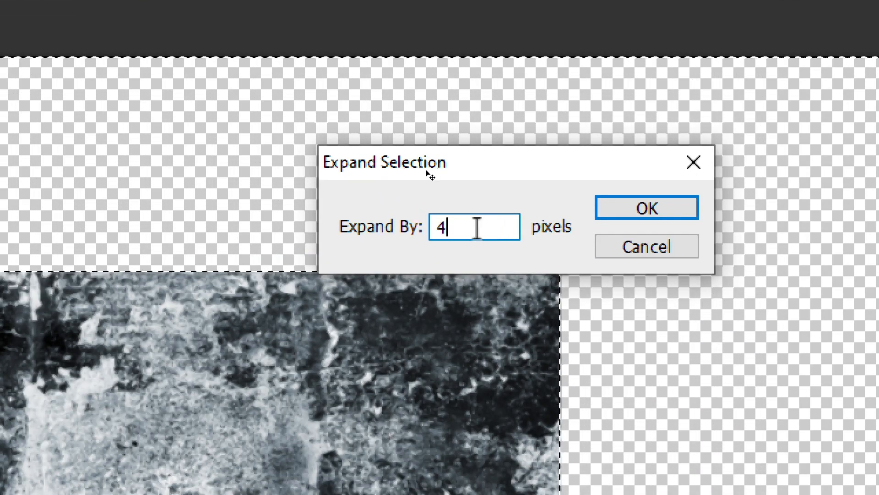
left_click(458, 236)
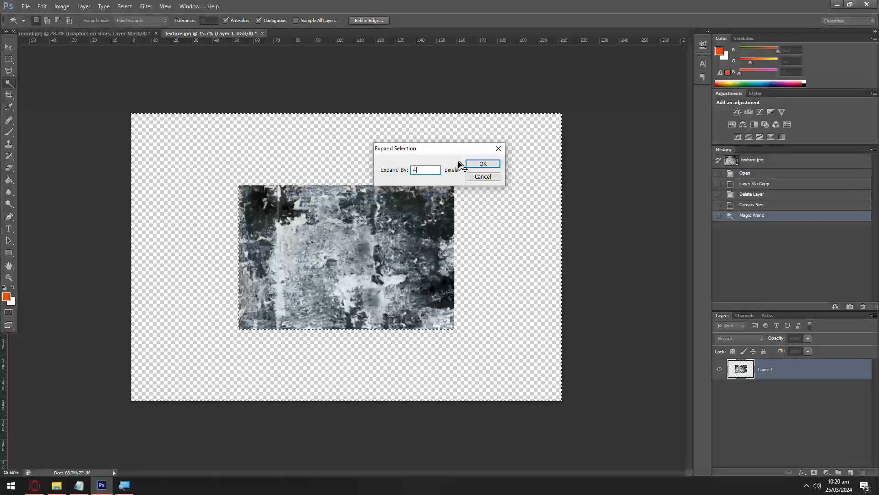
left_click(647, 208)
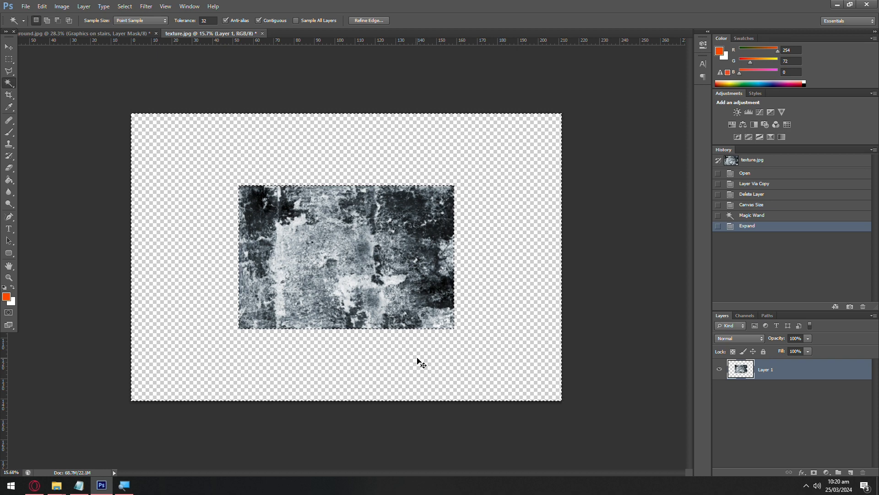
Step: Expand the already enlarged selection by another 4 pixels
left_click(124, 6)
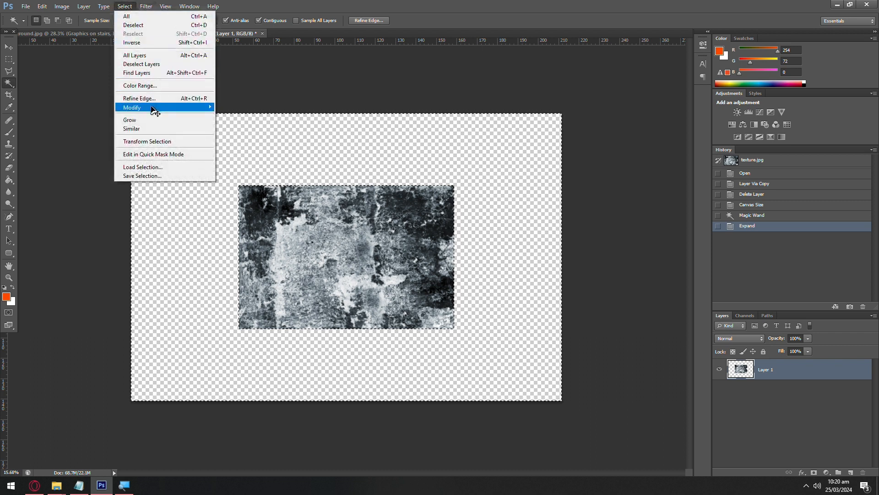
left_click(251, 124)
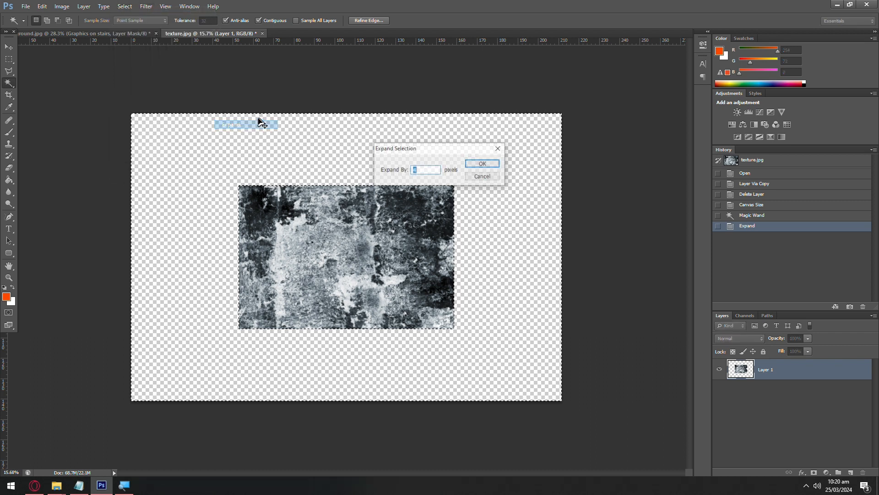
left_click(483, 164)
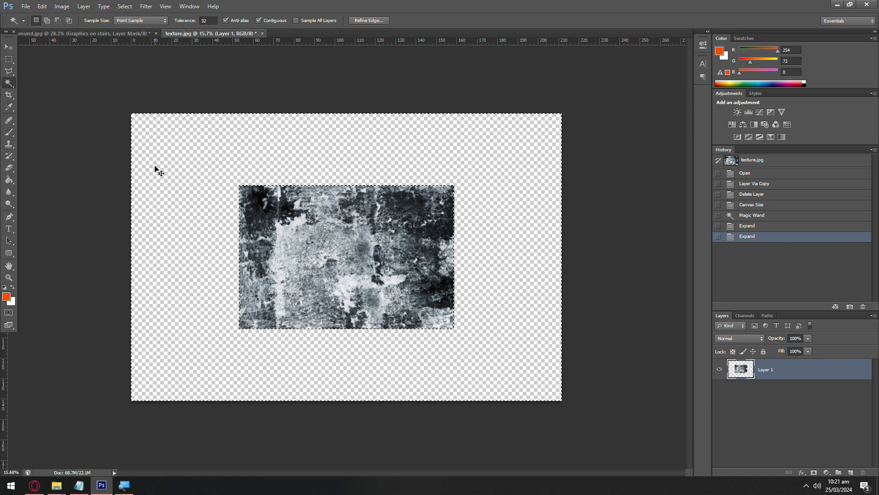
right_click(271, 212)
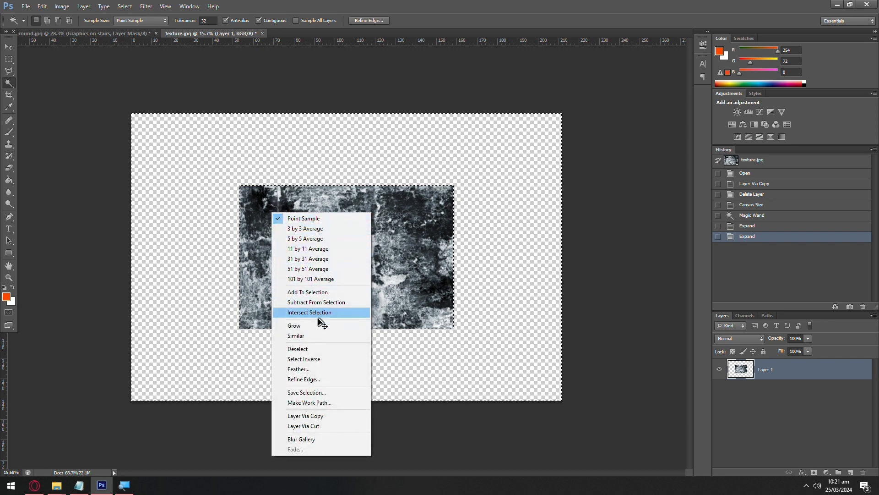
left_click(419, 2)
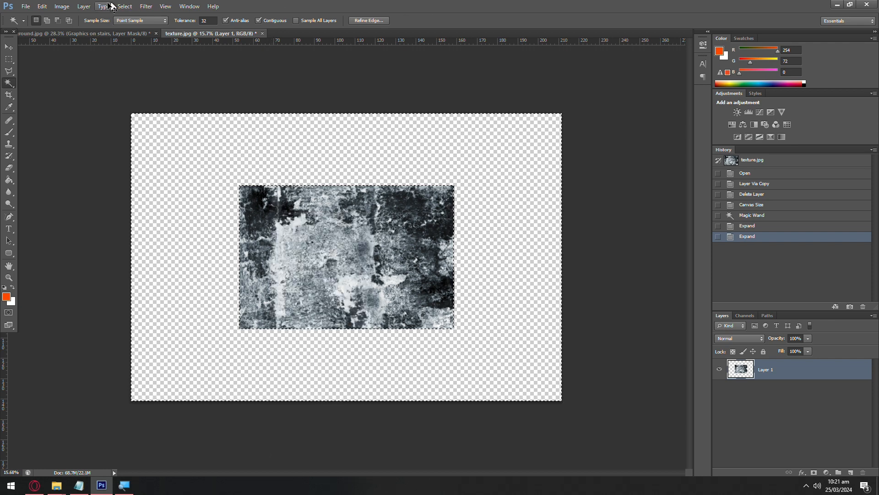
left_click(132, 9)
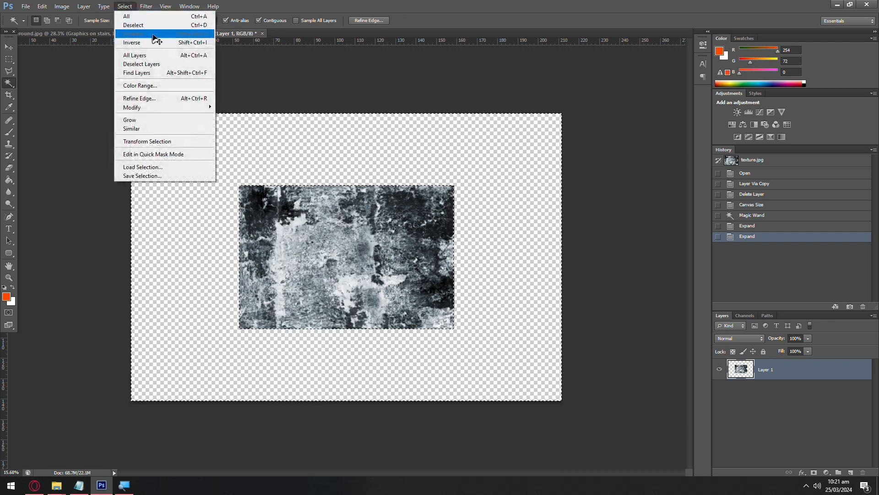
left_click(388, 14)
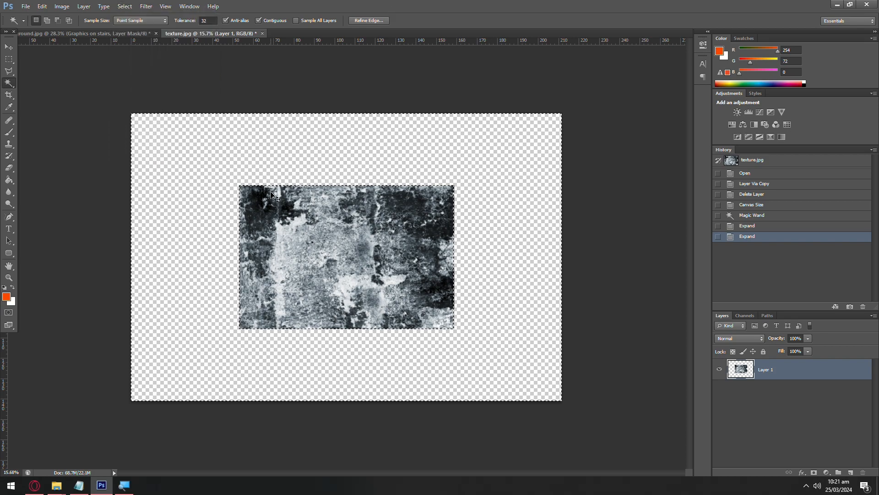
Step: Examine up close how far the expanded selection overlaps the texture's upper edge
scroll(270, 193, "up", 3)
scroll(271, 193, "down", 3)
scroll(443, 131, "up", 11)
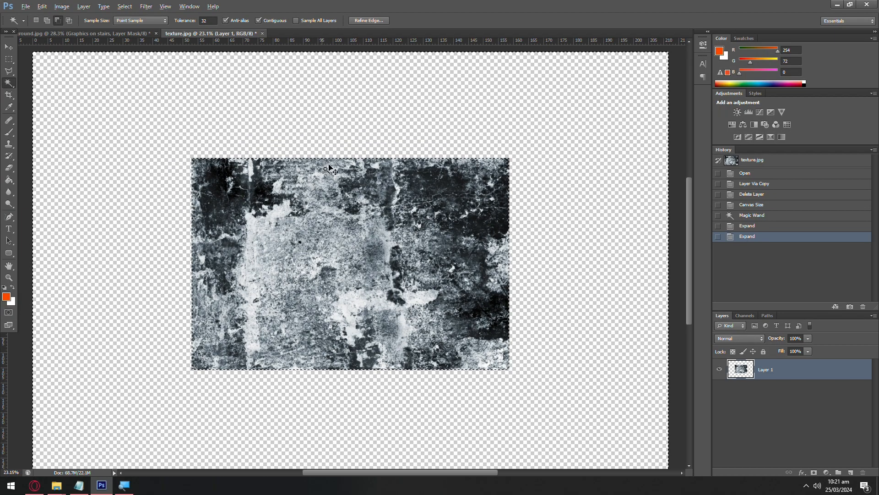
scroll(442, 131, "up", 10)
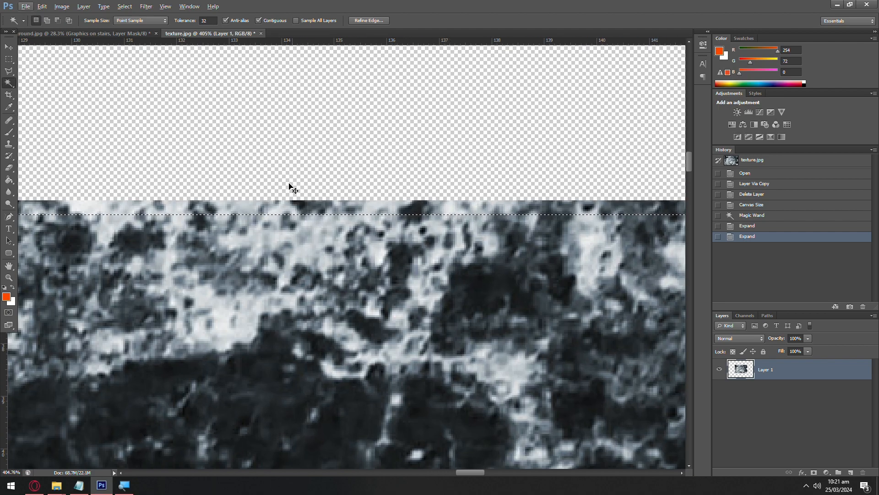
scroll(340, 203, "up", 1)
scroll(340, 203, "up", 3)
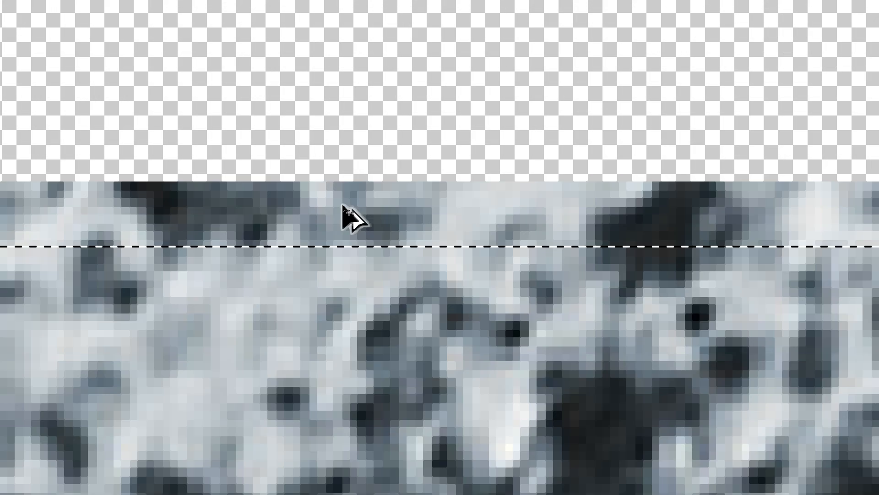
scroll(341, 211, "down", 3)
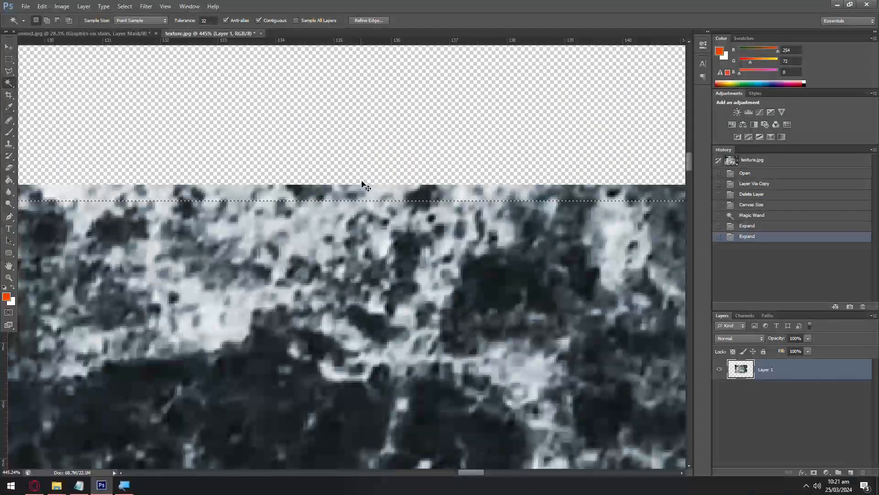
scroll(396, 171, "up", 1)
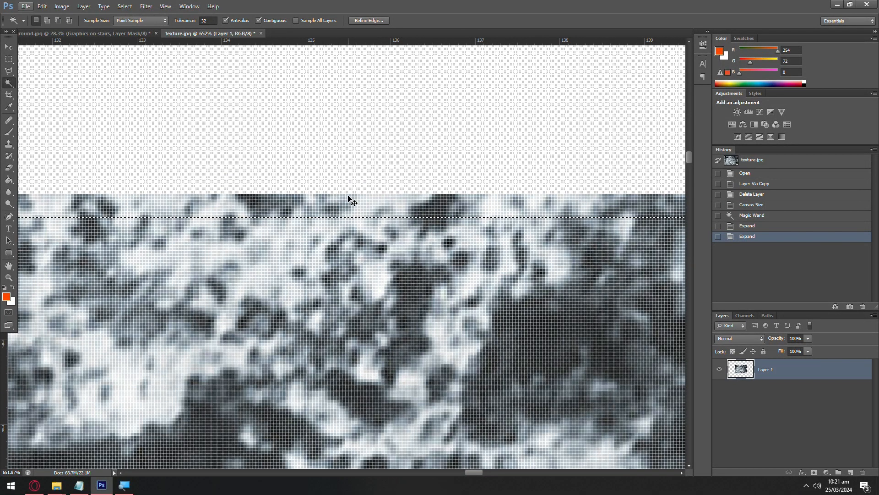
scroll(352, 202, "down", 6)
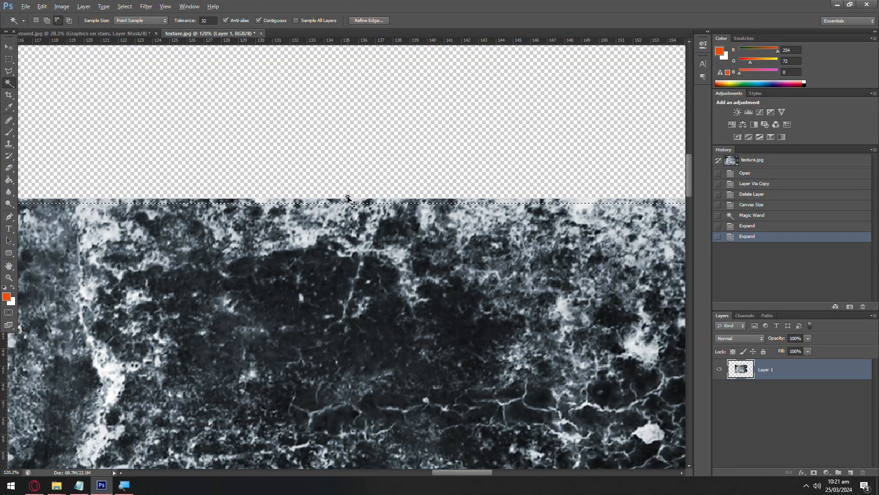
scroll(347, 197, "down", 4)
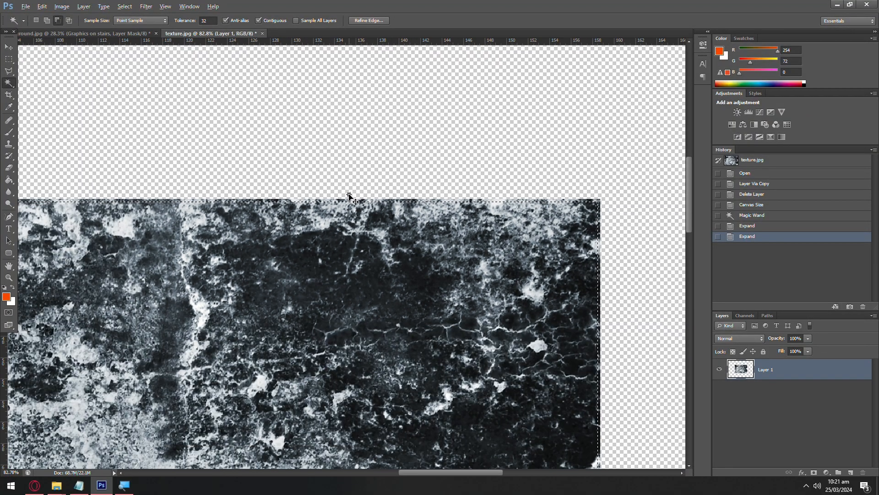
scroll(151, 40, "up", 1)
scroll(206, 137, "down", 2)
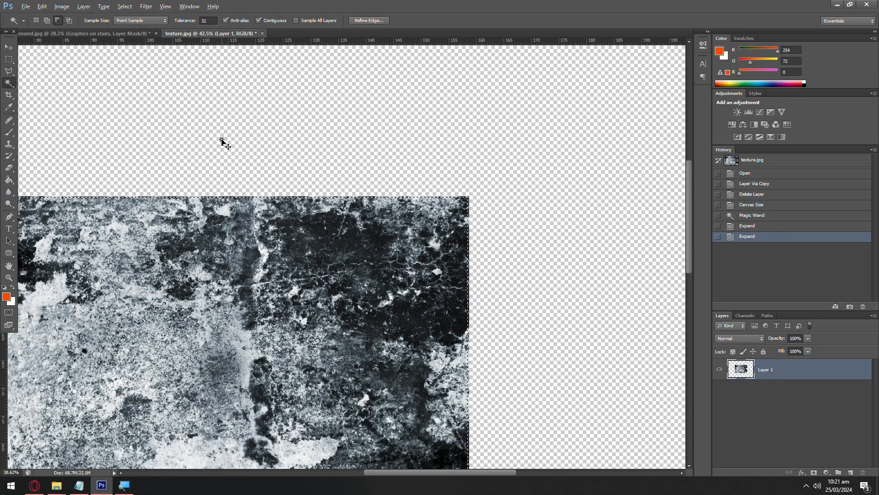
Step: Clear the twice-expanded selection and reselect the transparent area around the texture with the Magic Wand
right_click(380, 103)
left_click(398, 238)
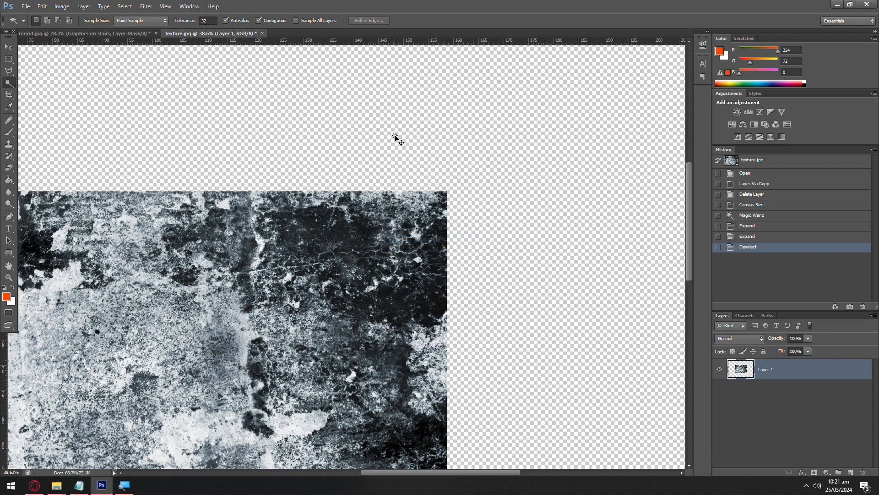
left_click(154, 46)
Step: Expand the new selection by 4 pixels so it overlaps the texture's edges
left_click(125, 7)
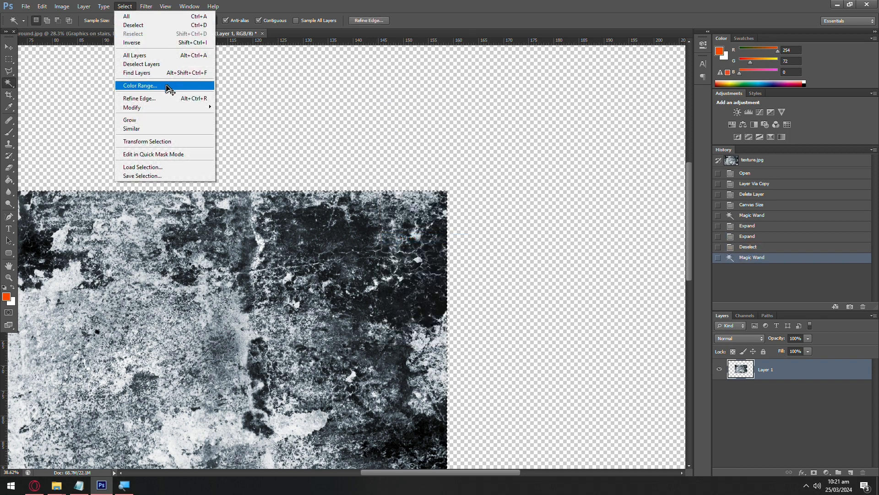
mouse_move(173, 107)
left_click(244, 133)
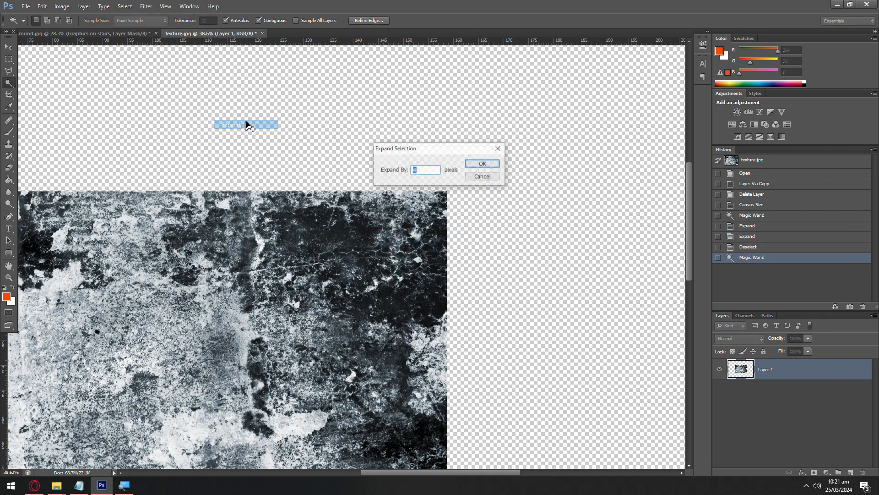
left_click(480, 164)
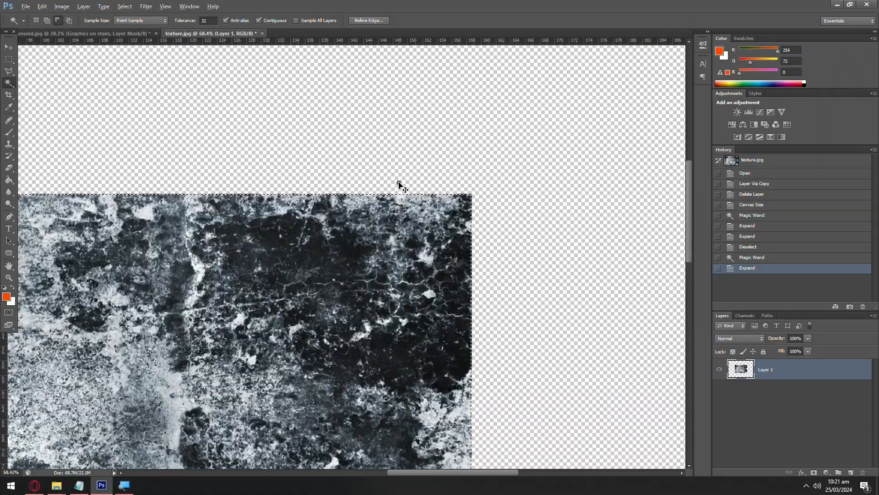
Step: Inspect the selection boundary along the texture's upper edge at pixel level to check the overlap
scroll(238, 242, "up", 6)
scroll(390, 220, "up", 3)
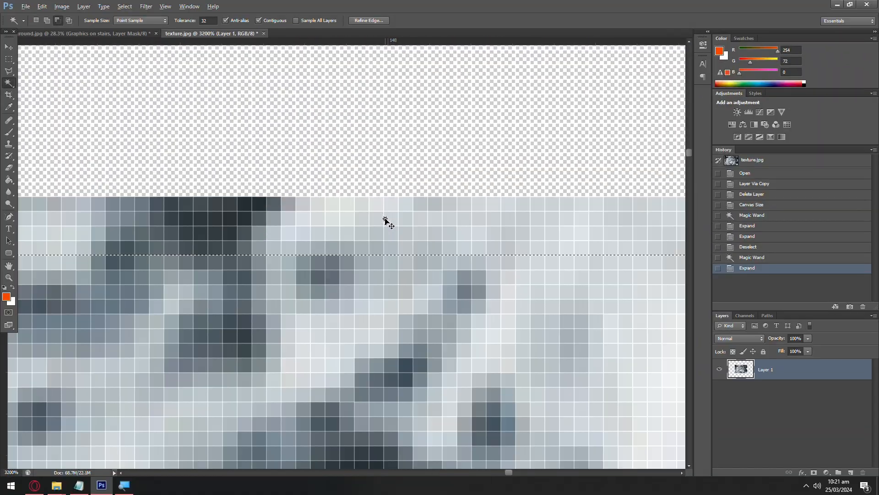
key("alt")
key("alt")
scroll(367, 219, "down", 10)
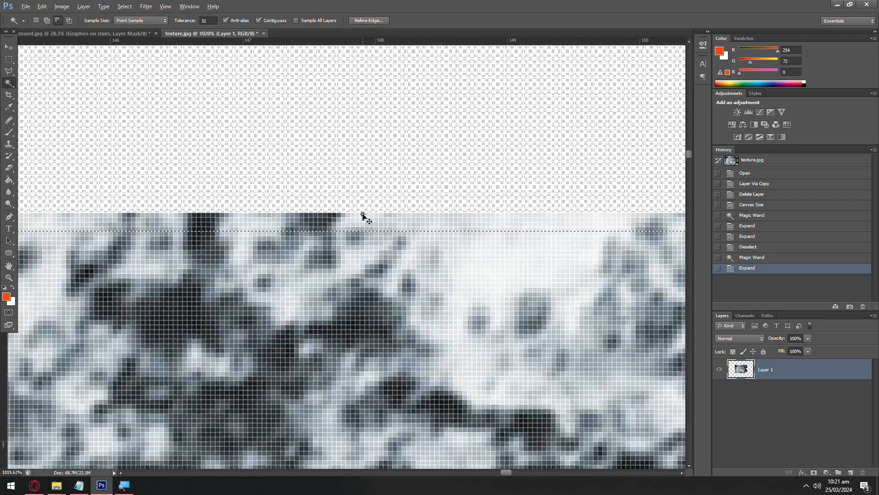
scroll(359, 207, "down", 5)
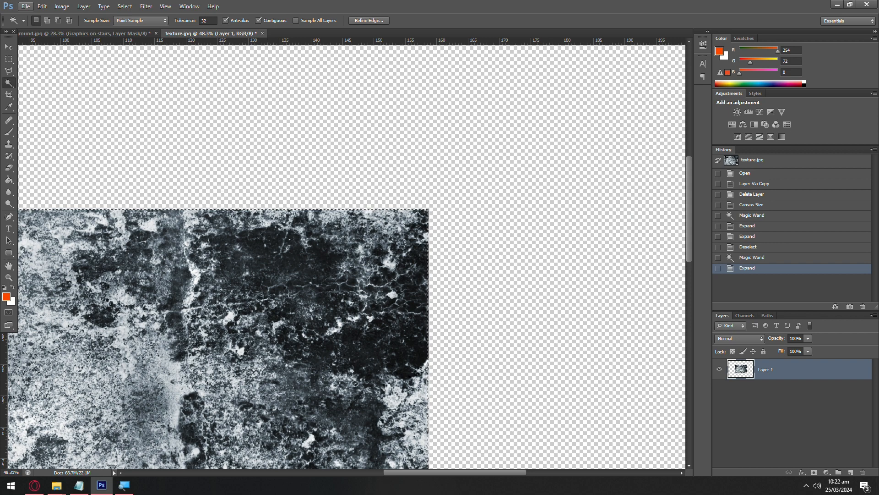
left_click(45, 6)
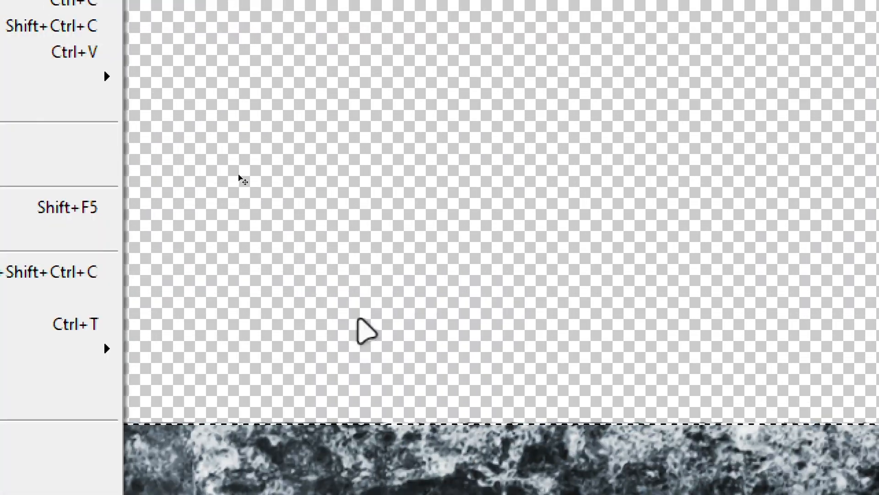
left_click(362, 319)
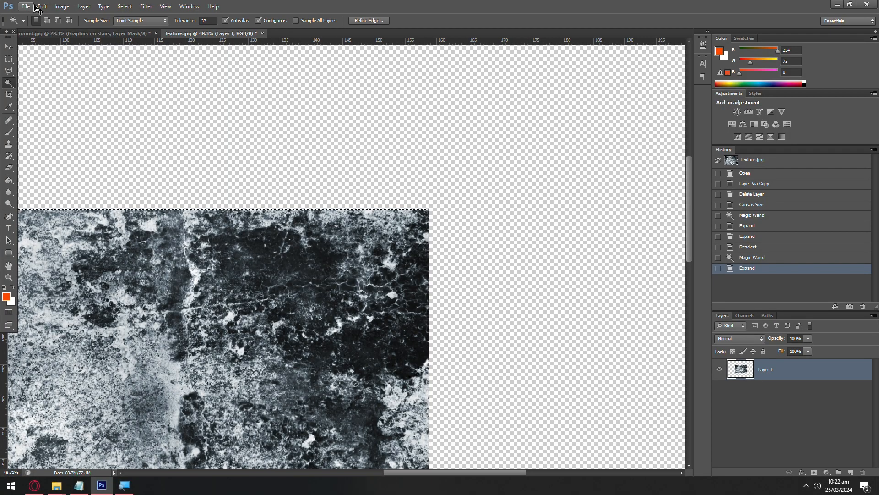
Step: Fill the selected transparent area around the texture with Content-Aware at Normal mode and 100% opacity, then deselect
left_click(42, 7)
left_click(65, 137)
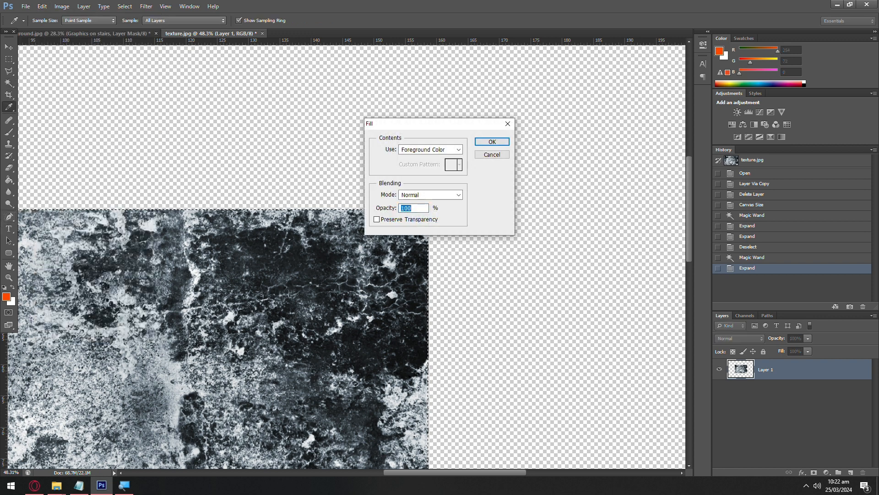
left_click(427, 150)
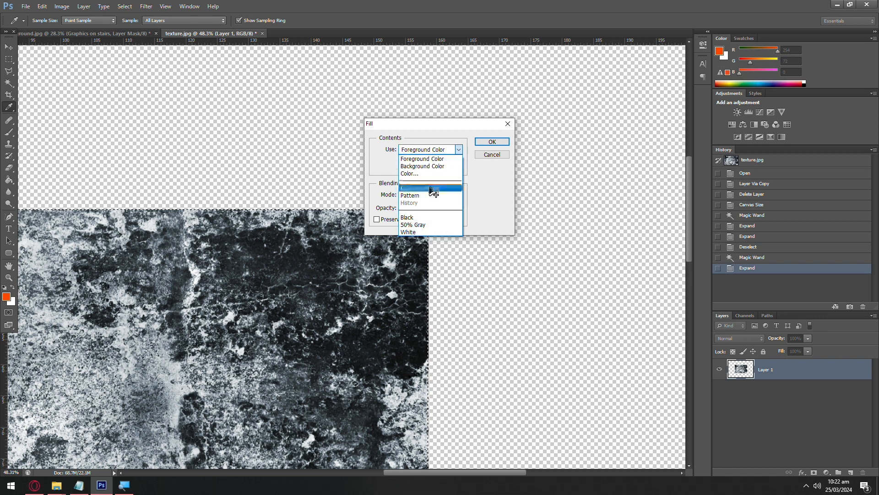
left_click(432, 158)
left_click(432, 151)
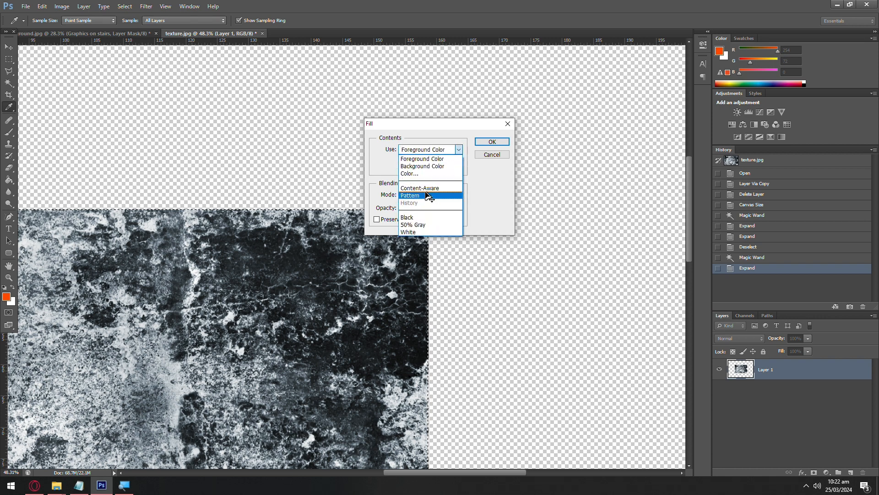
left_click(428, 193)
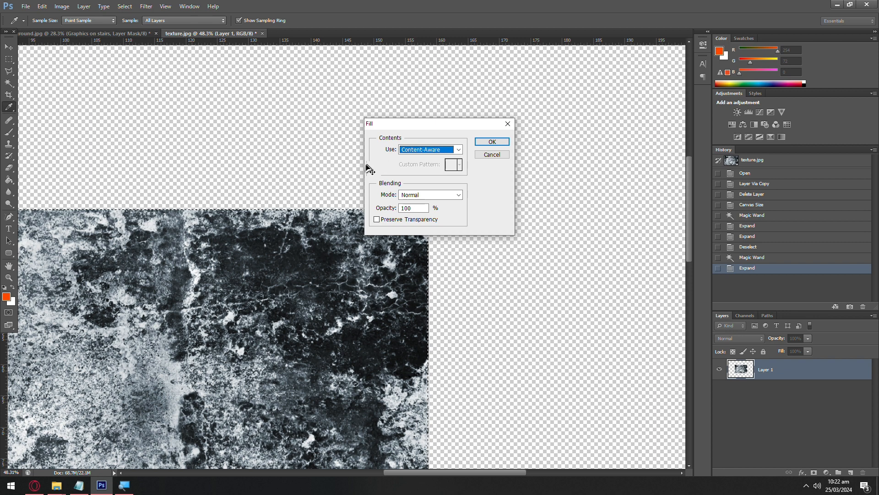
left_click(488, 142)
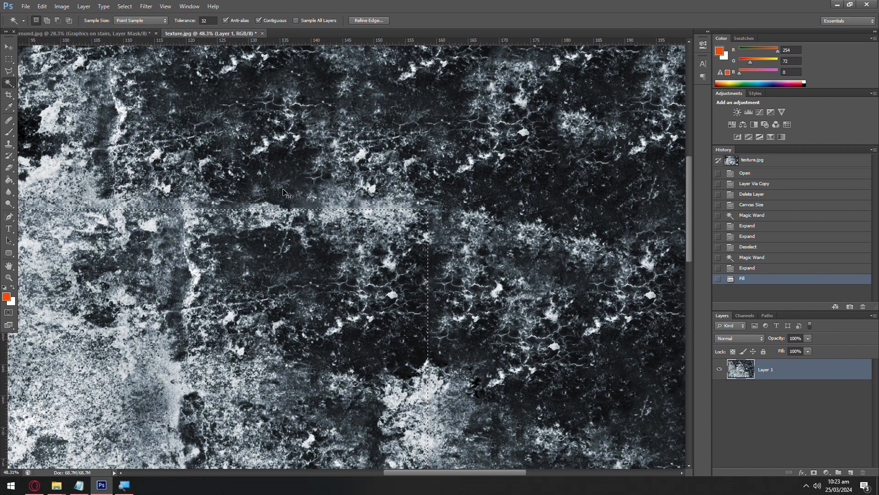
key("ctrl+d")
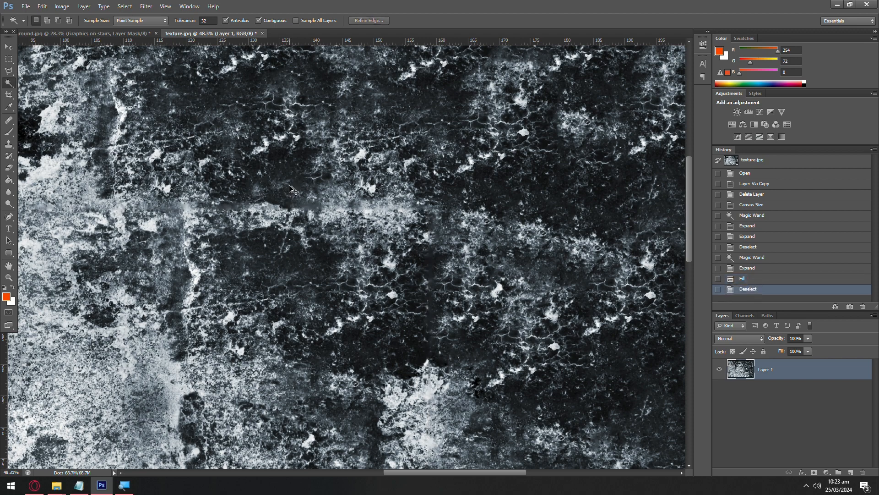
Step: Resize the extended texture image to 3000 pixels wide with its proportions constrained
scroll(289, 189, "down", 5)
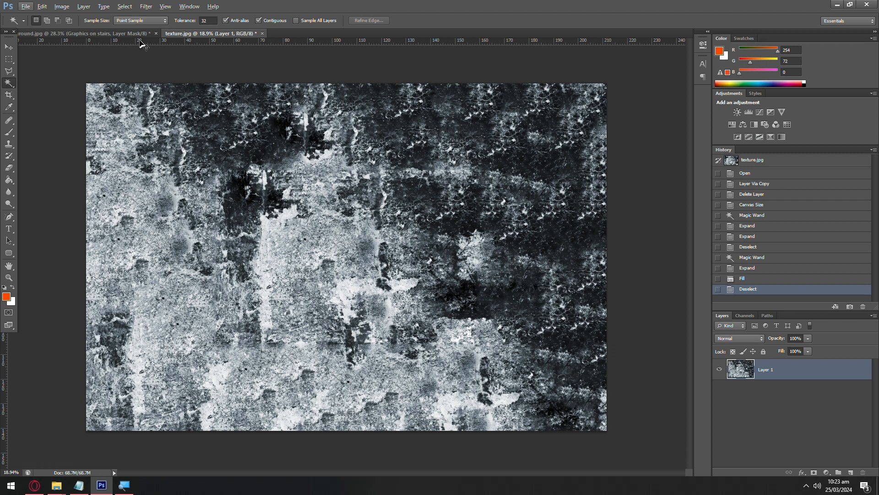
left_click(42, 6)
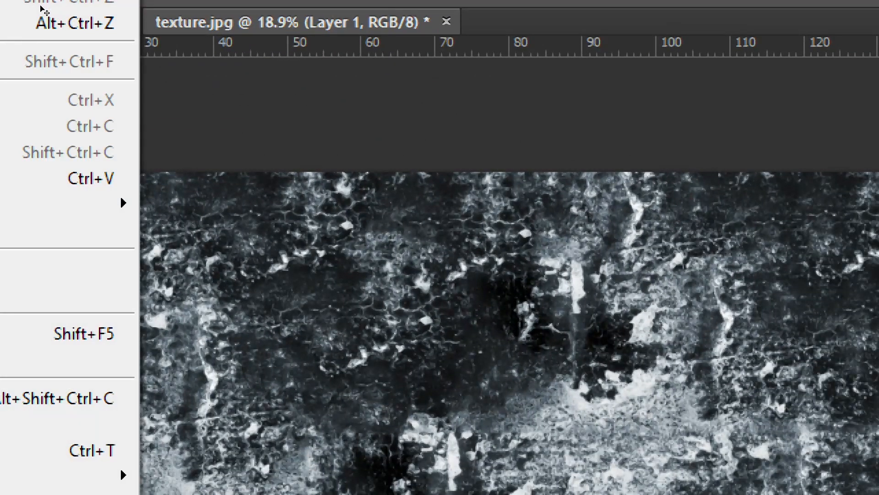
key("Escape")
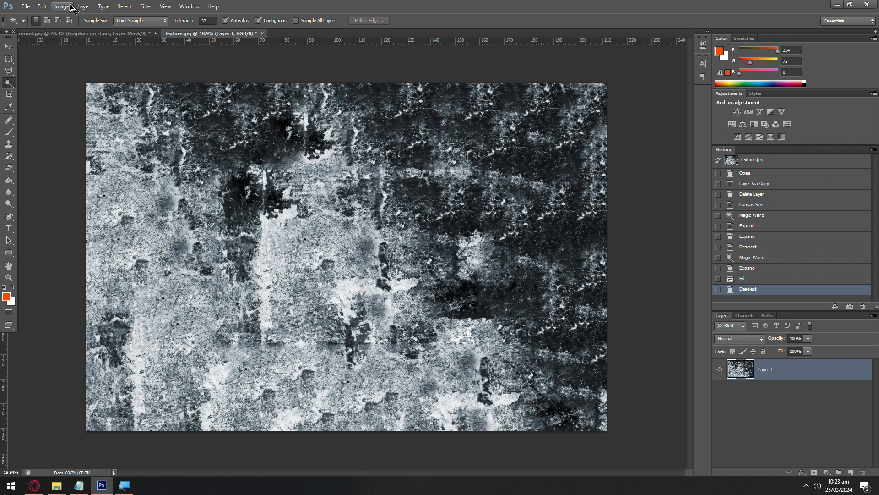
left_click(70, 5)
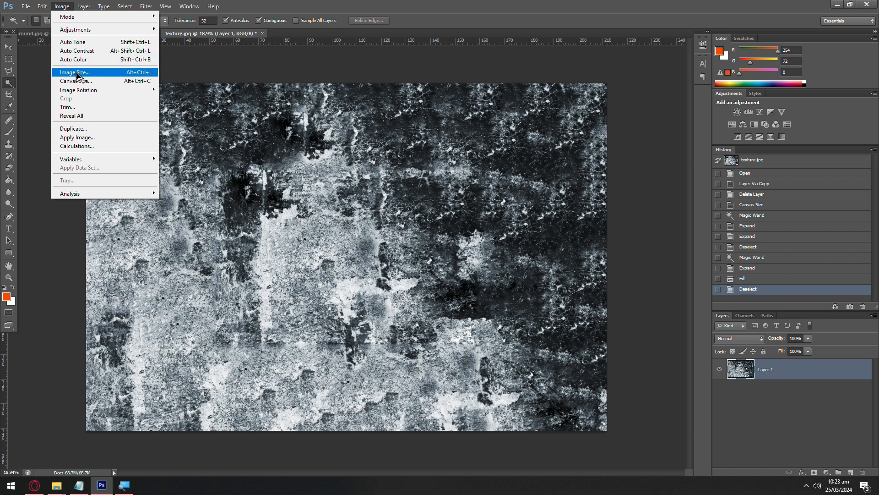
left_click(76, 72)
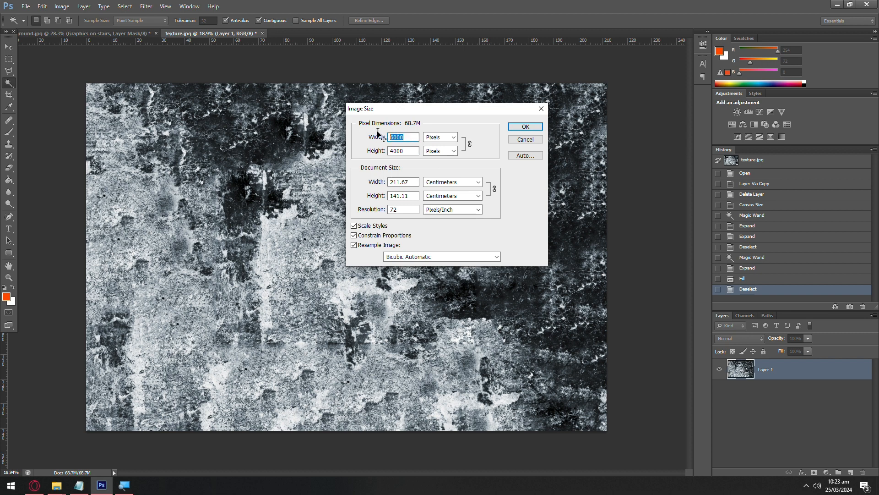
type("3000")
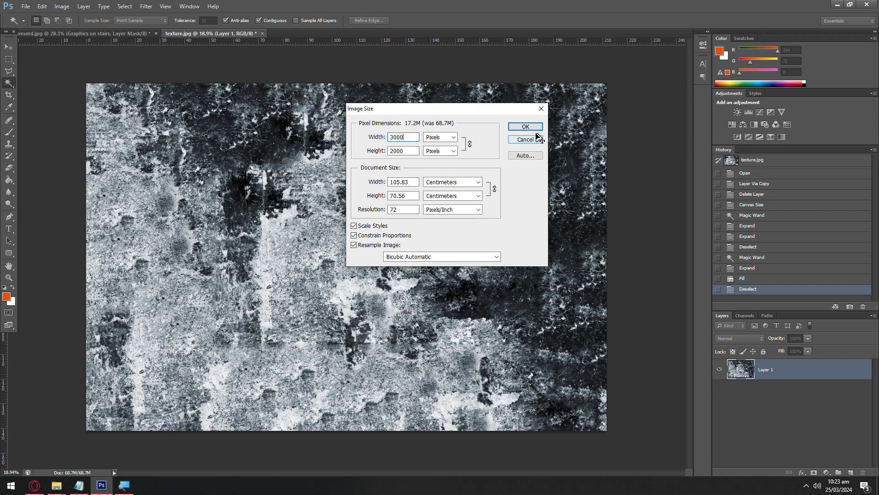
left_click(527, 128)
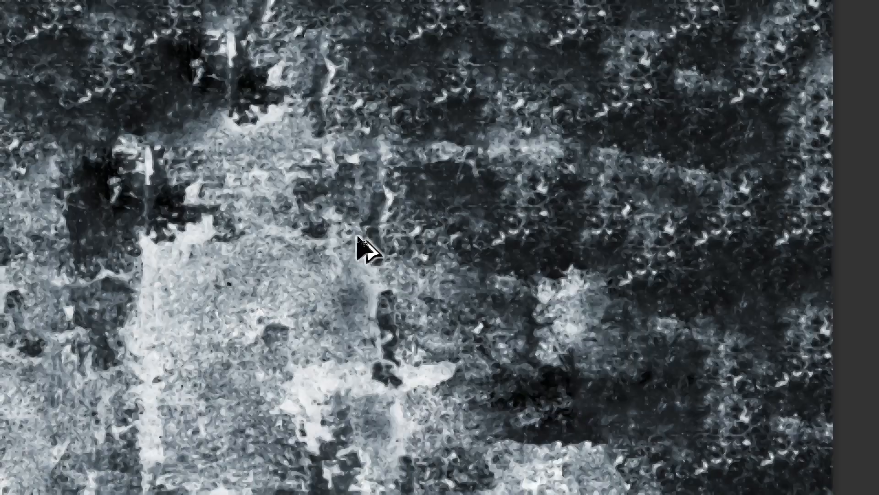
Step: Select the entire canvas of the resized texture and switch back to the stairs photo document
scroll(357, 237, "up", 5)
key("alt")
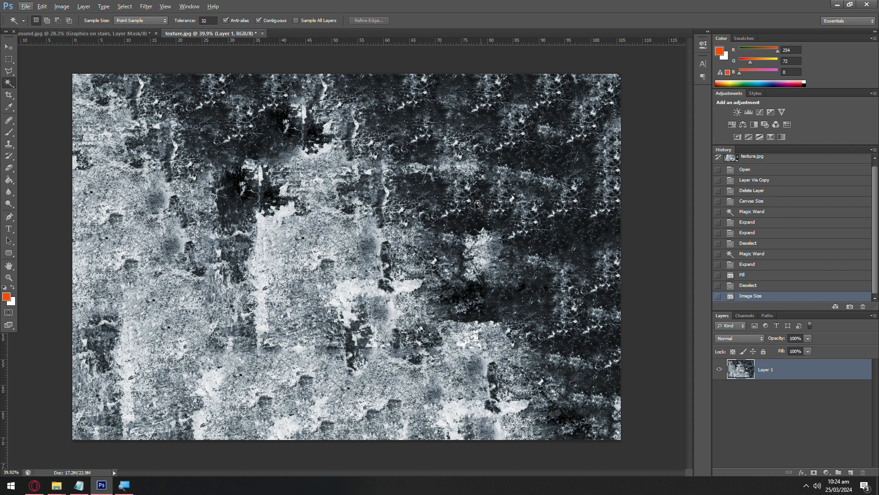
key("ctrl+a")
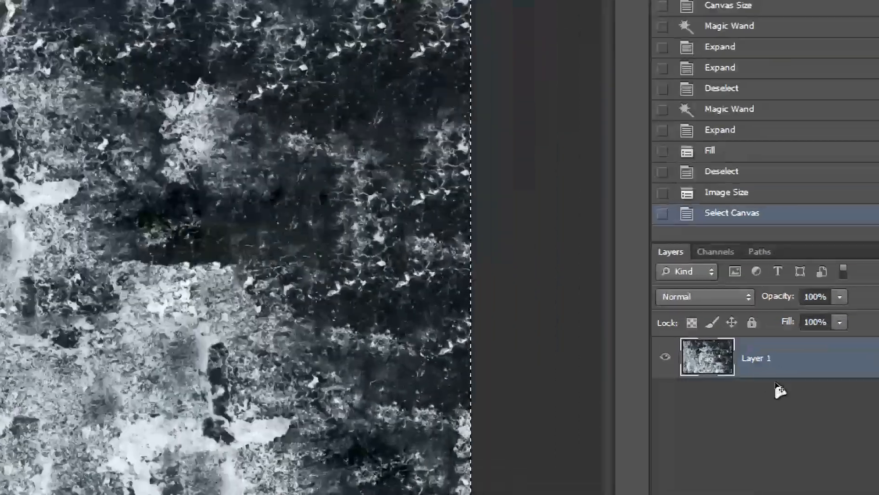
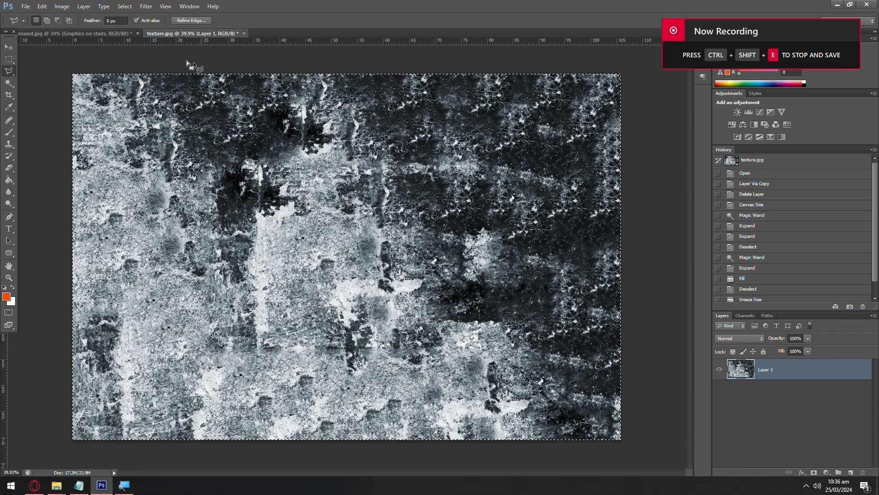
left_click(110, 35)
left_click_drag(159, 43, 188, 45)
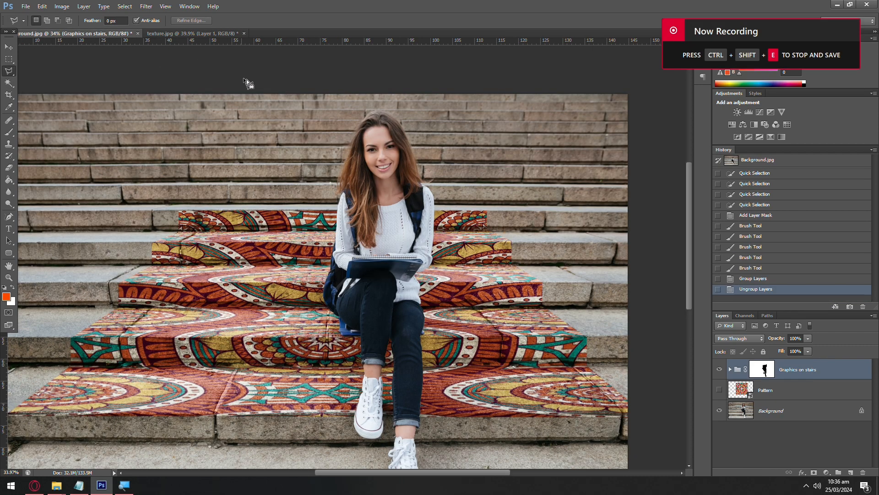
Step: Place the masked "Graphics on stairs" group inside a new outer group and check its nesting
left_click_drag(296, 127, 398, 188)
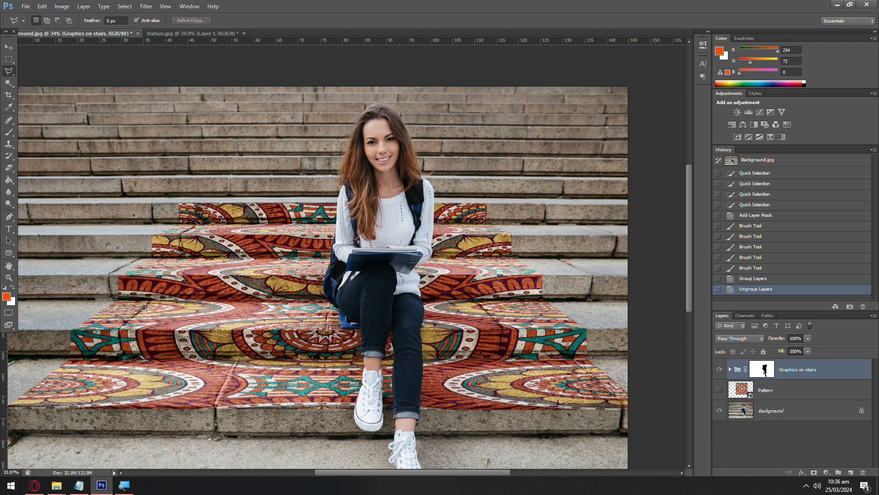
left_click_drag(200, 370, 859, 409)
left_click_drag(833, 363, 852, 389)
key("ctrl+g")
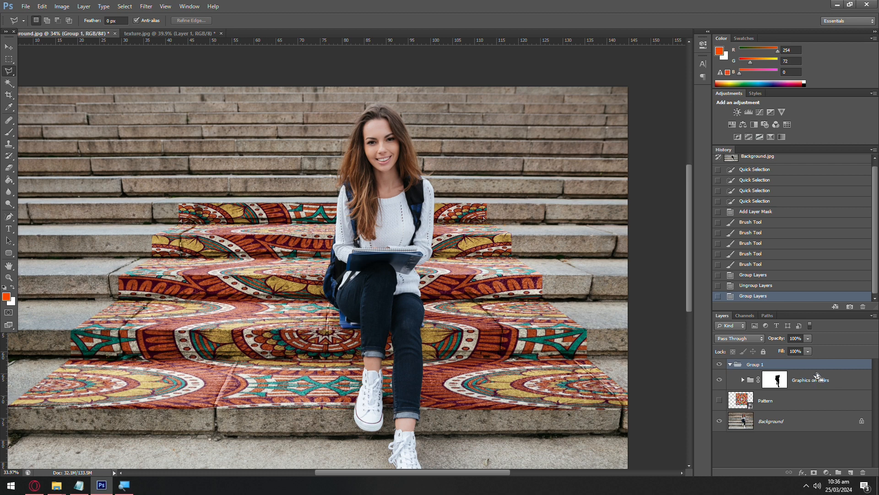
left_click(730, 365)
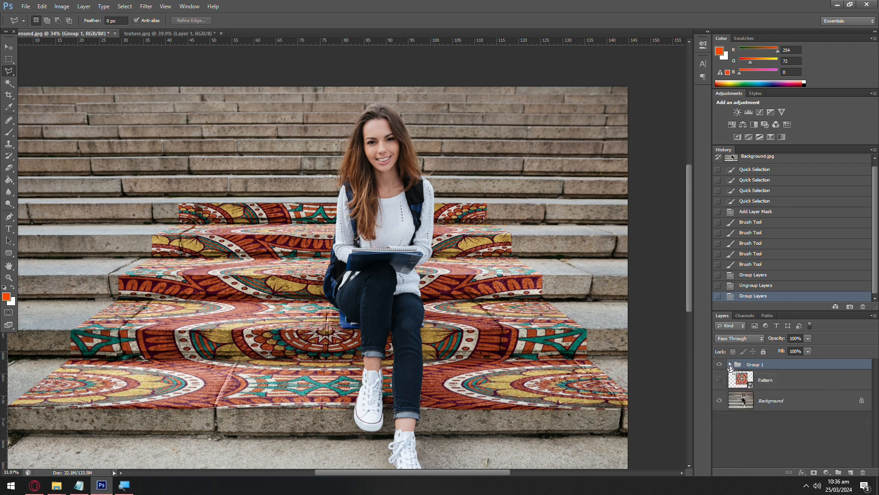
left_click(730, 364)
left_click(822, 386)
left_click(796, 367)
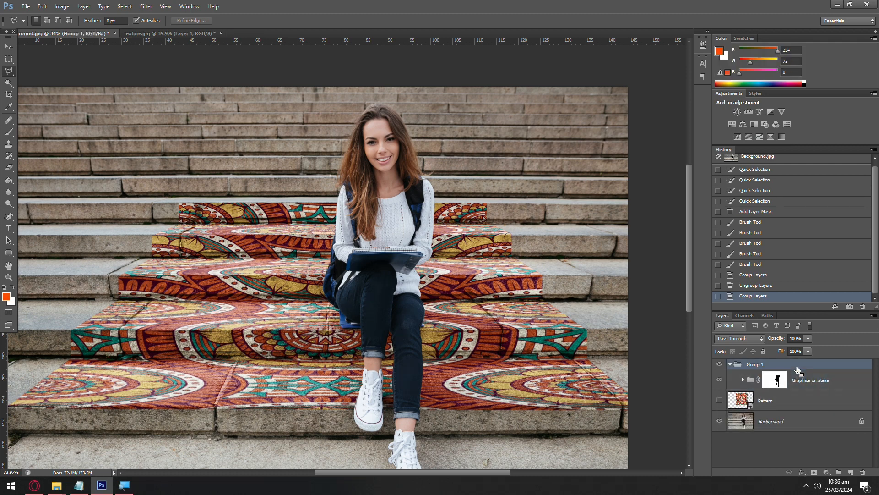
Step: Add an empty layer mask to the new outer group
left_click_drag(842, 378, 750, 366)
left_click_drag(788, 373, 765, 365)
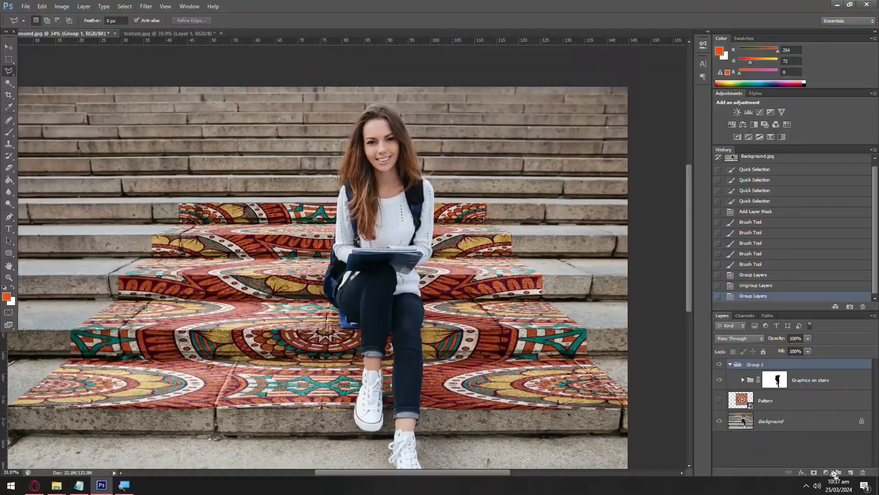
left_click(815, 472)
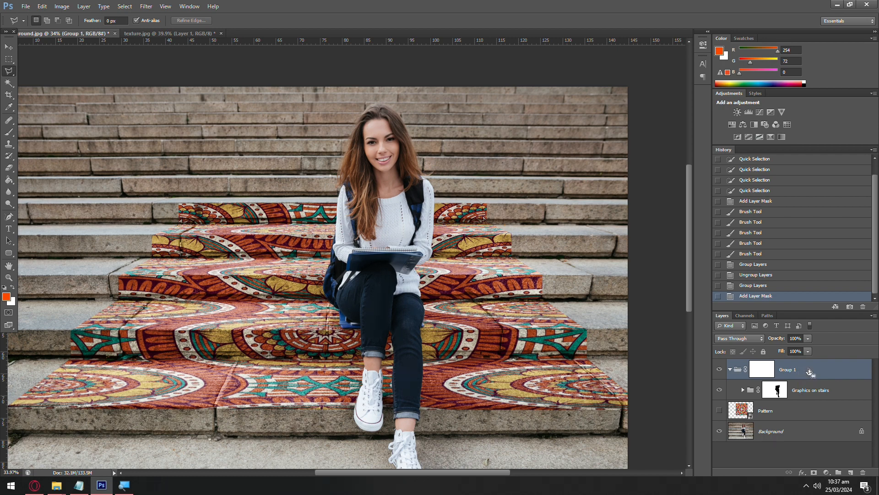
Step: Create a blank layer, move it above the masked outer group, and make it the active layer
left_click(850, 472)
left_click_drag(781, 392, 781, 360)
left_click(801, 394)
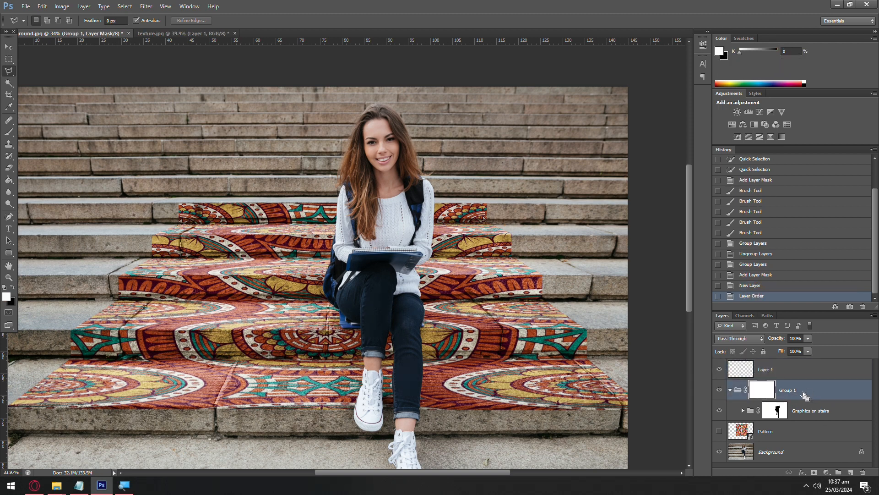
left_click(777, 367)
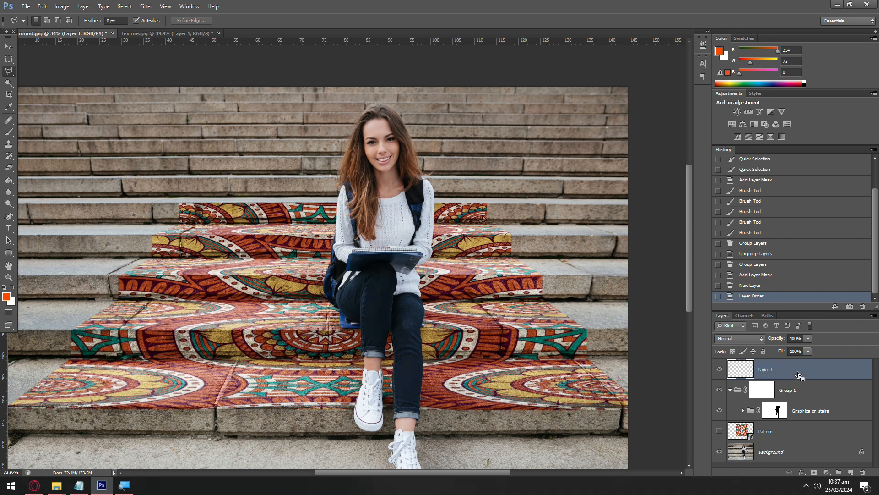
Step: Open the Vanishing Point filter on the blank layer and paste the copied grunge texture into it
left_click_drag(798, 372, 537, 372)
left_click_drag(318, 46, 138, 18)
left_click(144, 7)
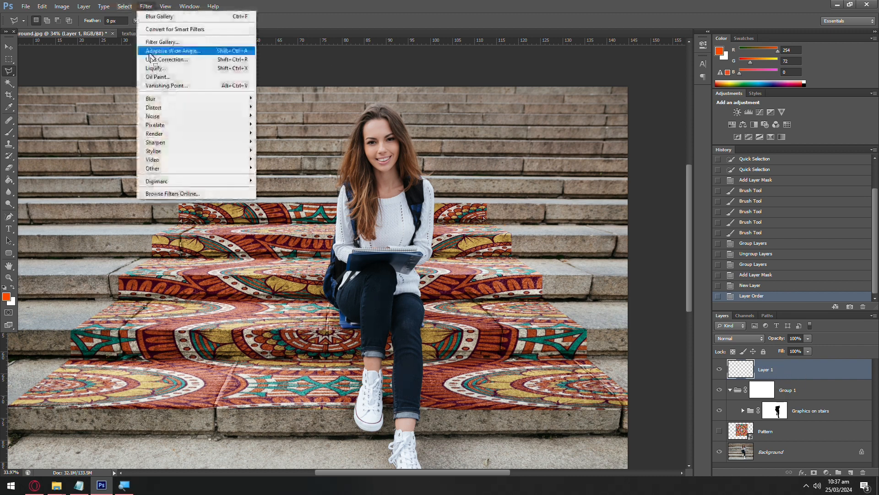
left_click(178, 85)
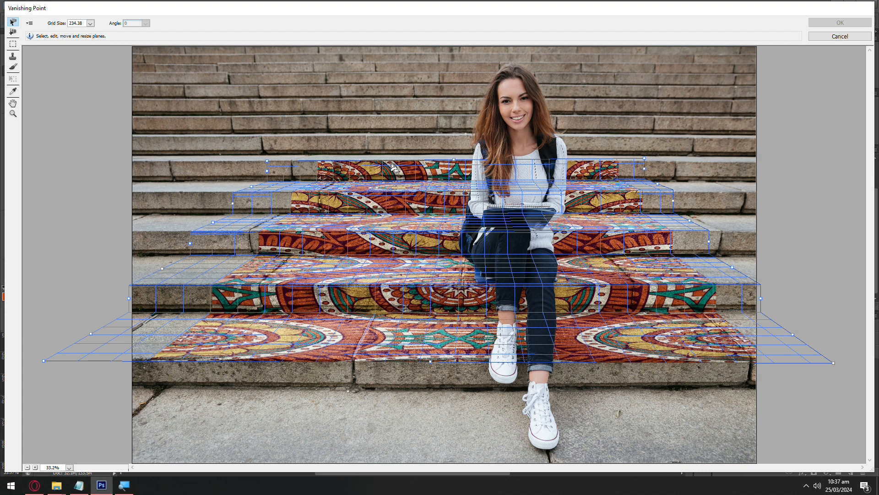
left_click(645, 157)
key("alt")
key("ctrl+v")
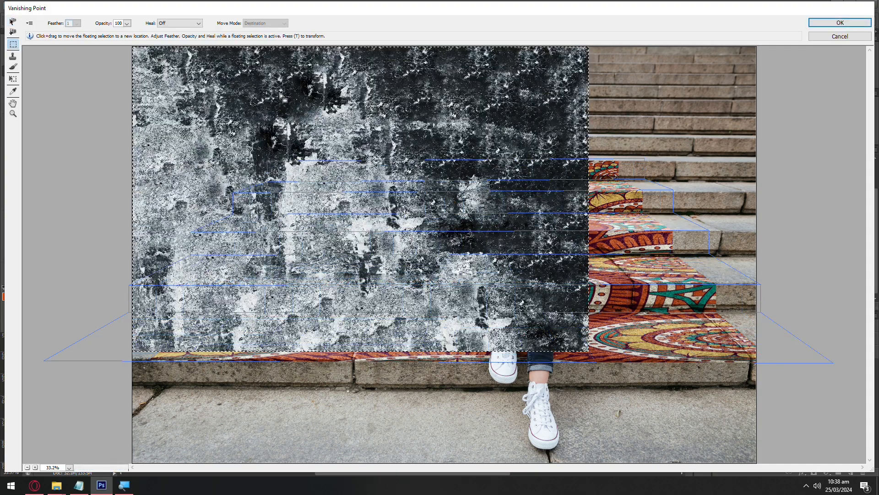
Step: Move the pasted texture onto the stair perspective planes and scale it down with the Transform tool
left_click_drag(264, 89, 291, 183)
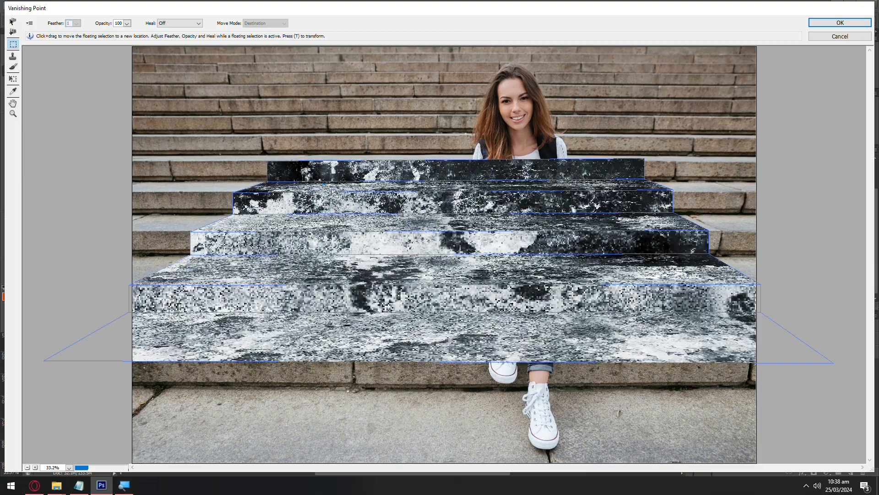
left_click_drag(524, 206, 497, 220)
key("t")
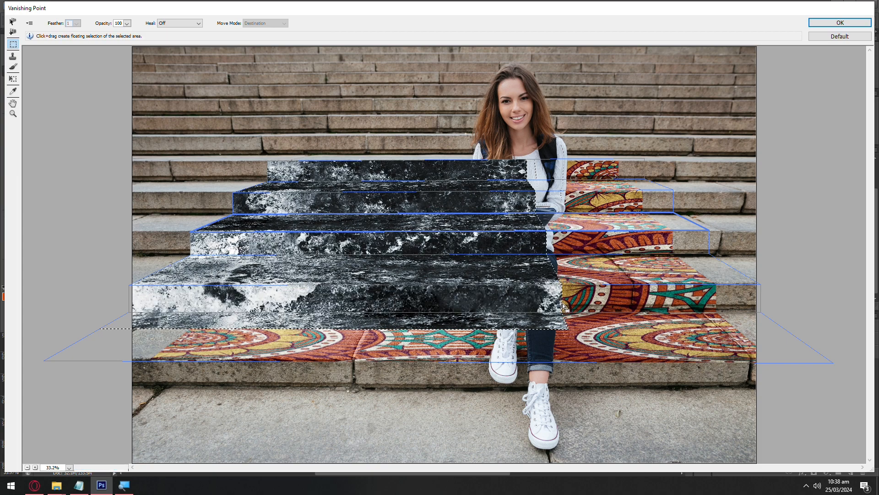
left_click_drag(568, 318, 507, 80)
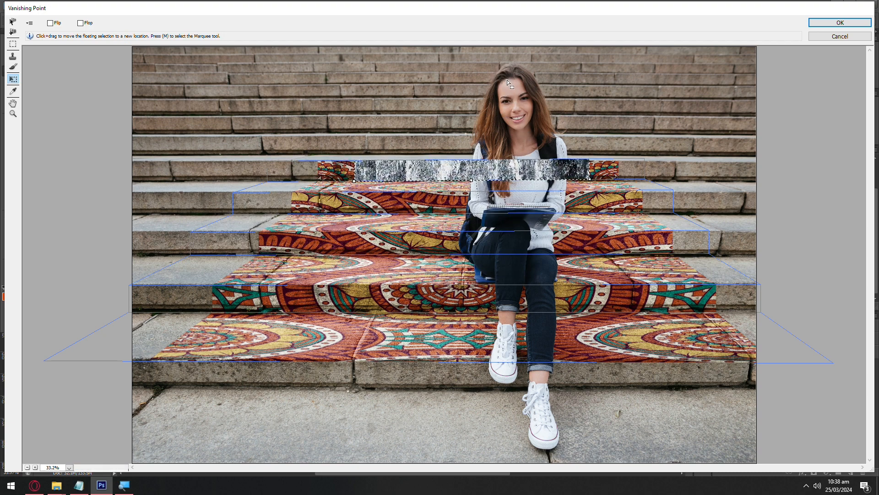
Step: Scale the grunge texture in Vanishing Point to the full width of the mandala graphic and move it back onto the top riser
left_click_drag(590, 180, 554, 251)
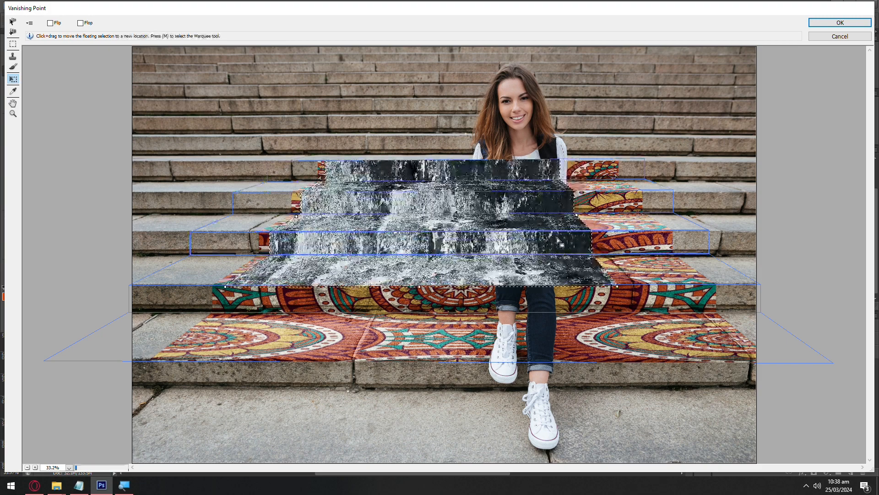
left_click_drag(578, 214, 660, 216)
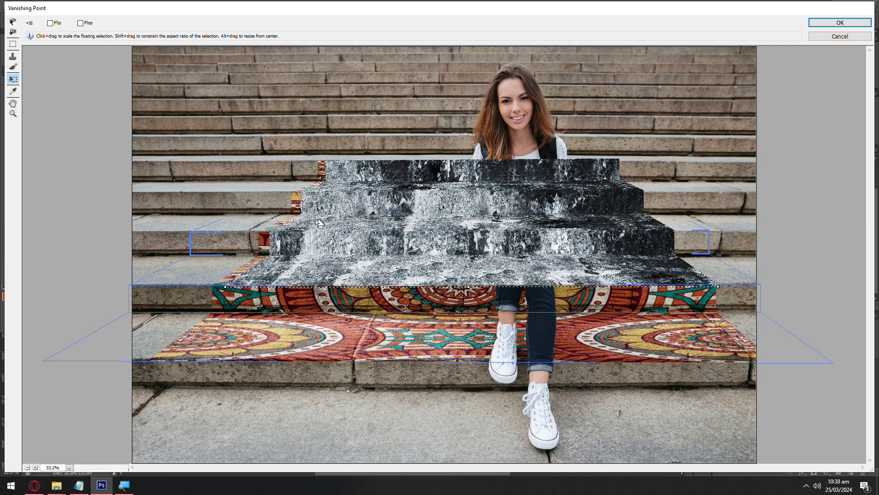
left_click_drag(297, 217, 286, 217)
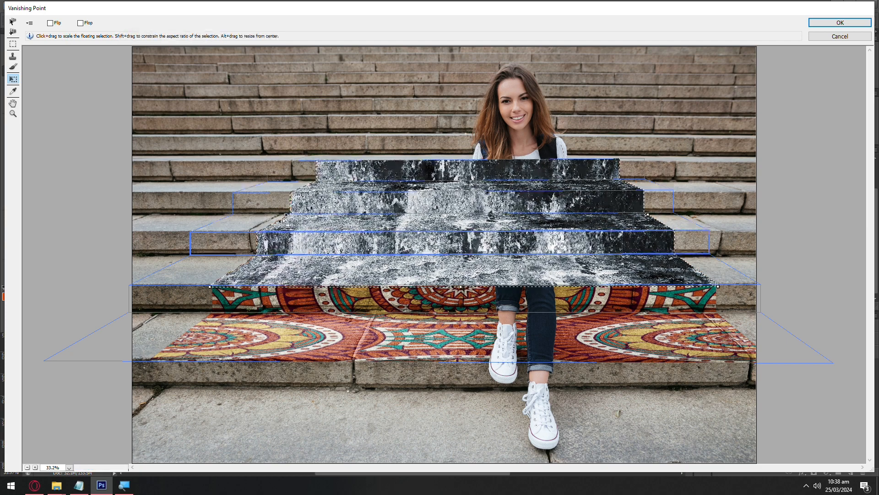
left_click_drag(473, 239, 480, 178)
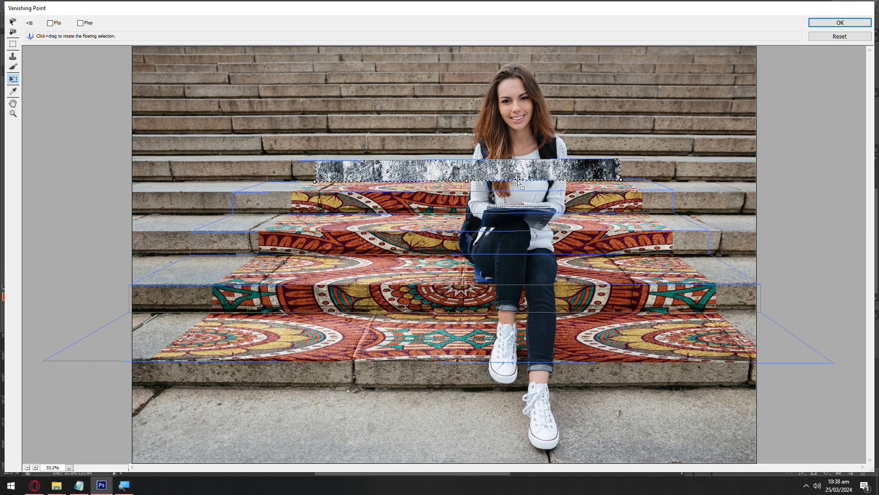
mouse_move(520, 169)
left_mouse_down()
mouse_move(506, 354)
mouse_move(511, 324)
left_mouse_up()
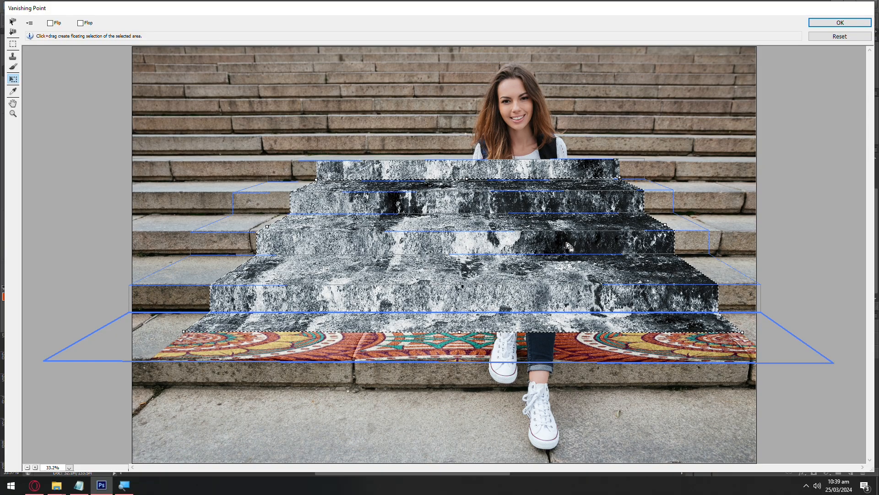
left_click_drag(560, 211, 544, 418)
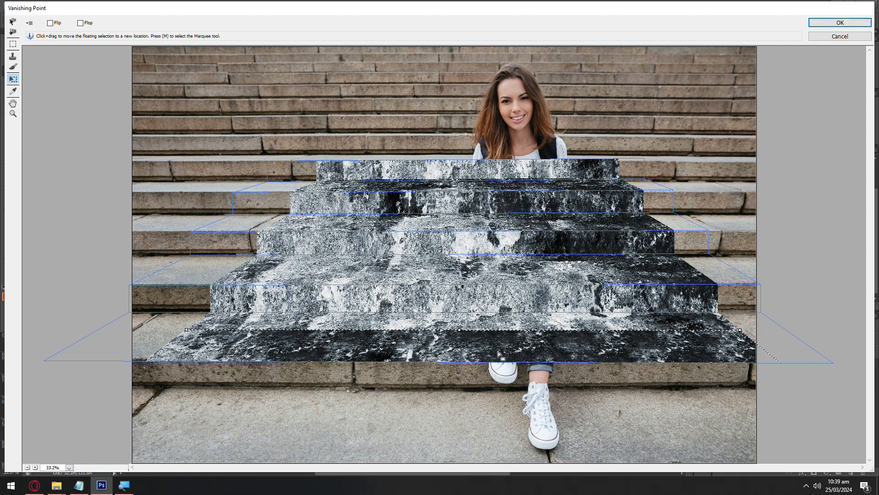
left_click_drag(498, 348, 502, 245)
left_click_drag(508, 211, 508, 372)
key("ctrl+z")
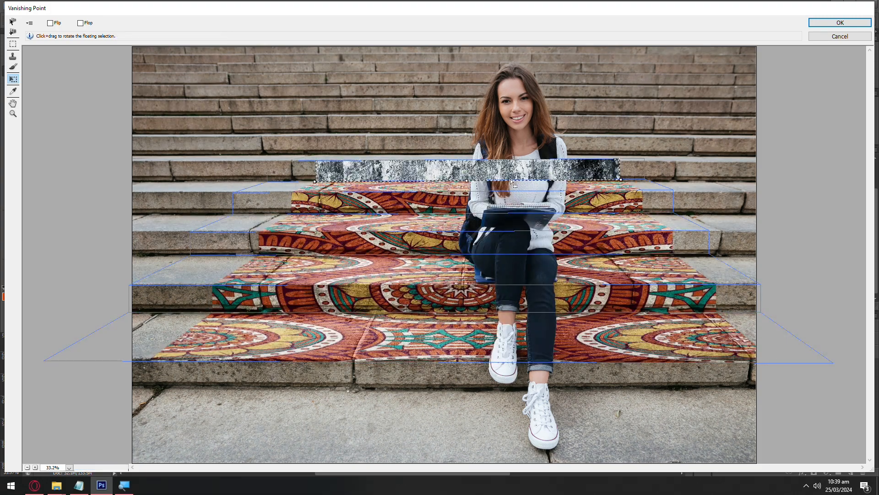
left_click_drag(512, 171, 501, 343)
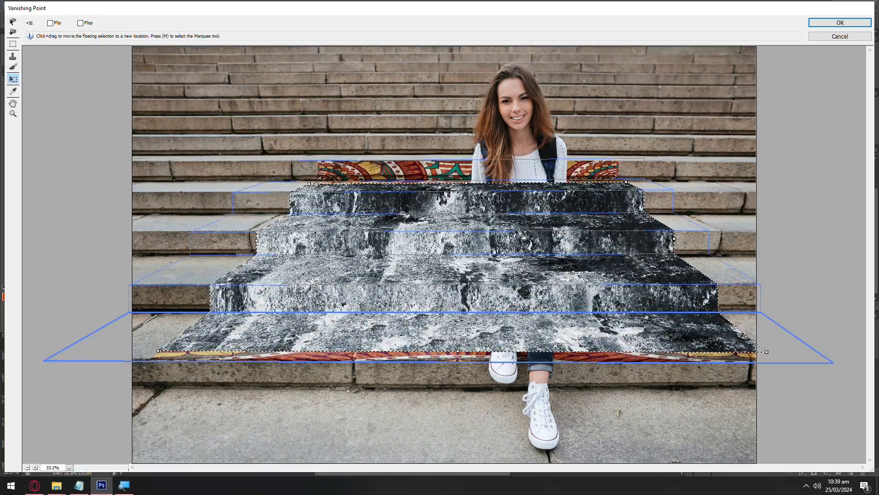
left_click_drag(516, 205, 496, 172)
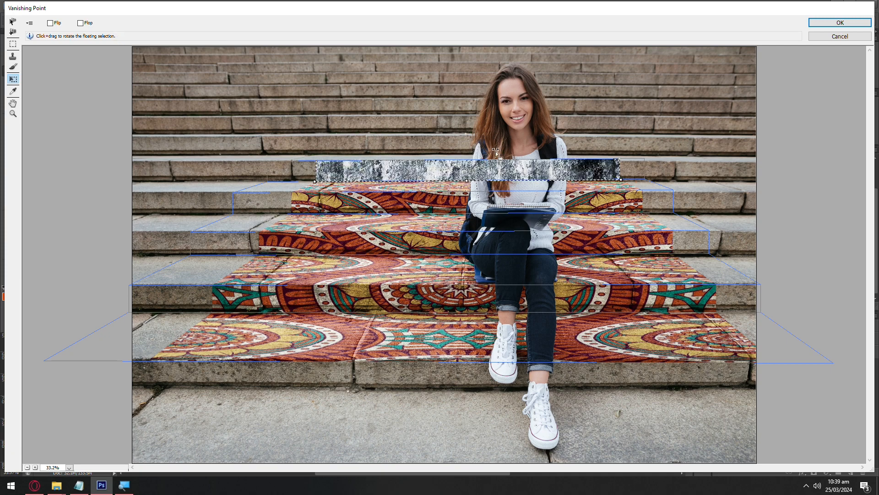
Step: Move the grunge texture down over the upper steps, place a duplicate over the lowest tread, and apply the Vanishing Point filter
key("alt")
left_click_drag(493, 177, 496, 284)
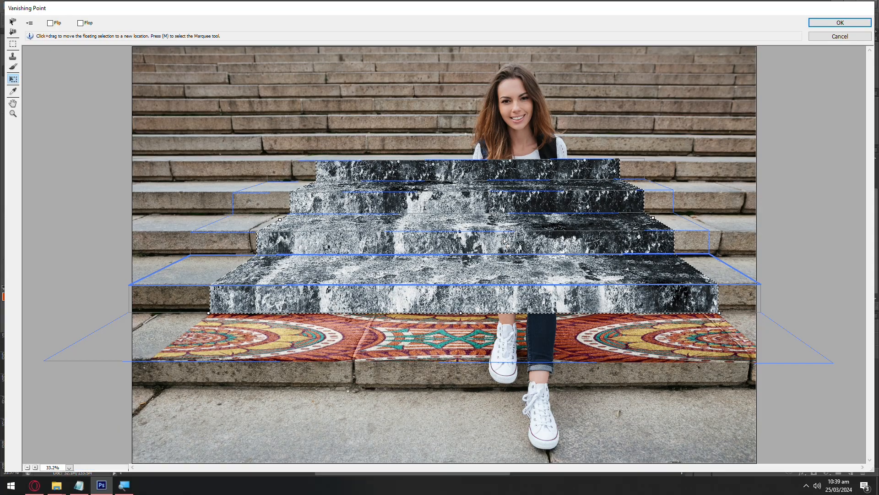
left_click_drag(511, 202, 515, 416)
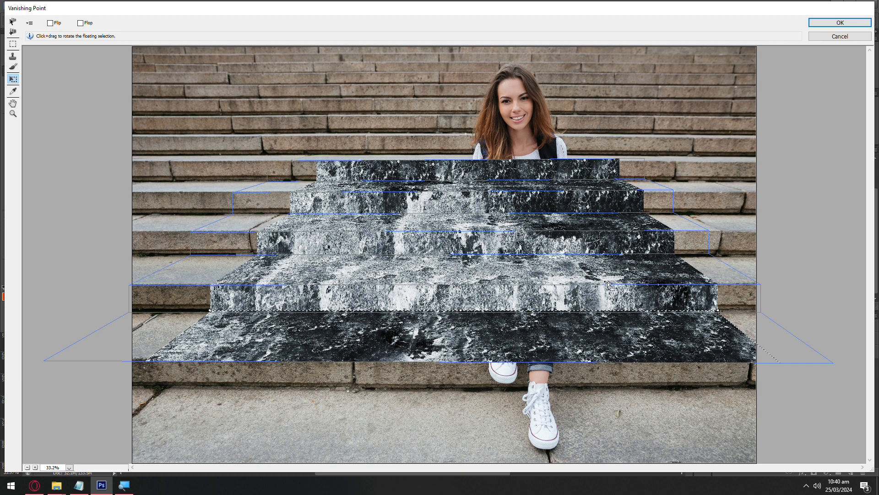
left_click(841, 23)
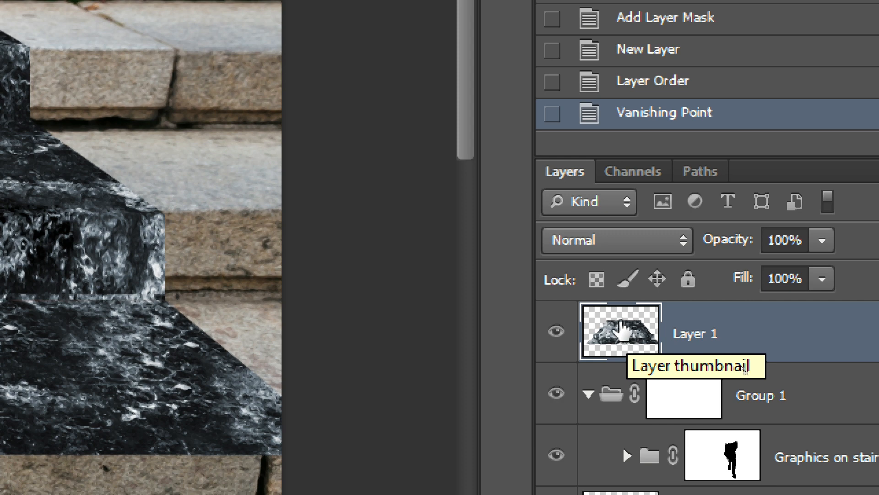
Step: Load the outline of Layer 1 as a selection and try pasting into Group 1's layer mask
left_click(622, 323, "ctrl")
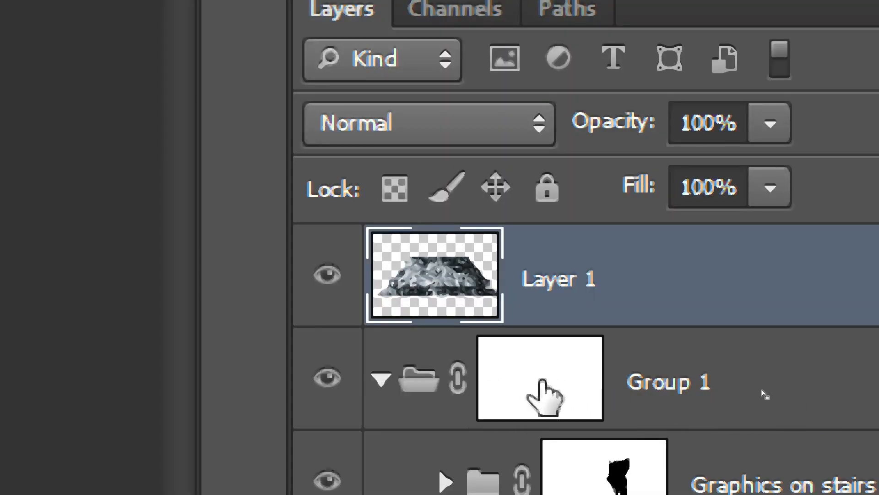
left_click(541, 379)
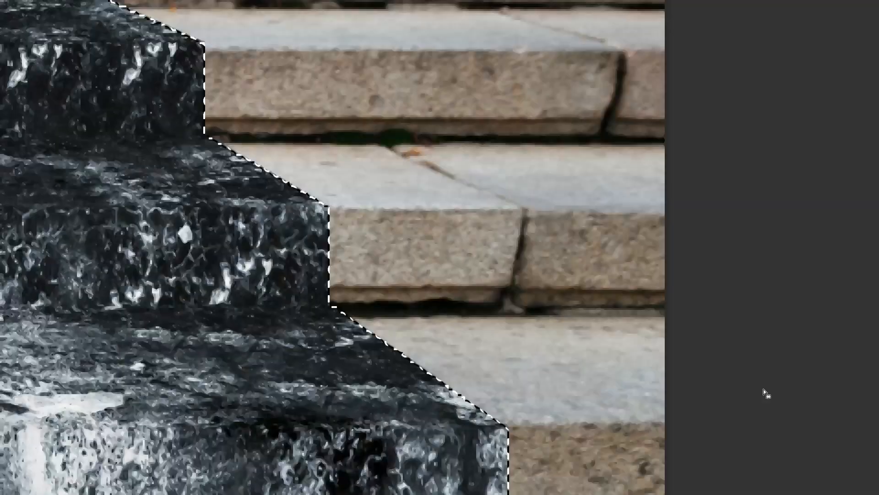
left_click(547, 379, "alt")
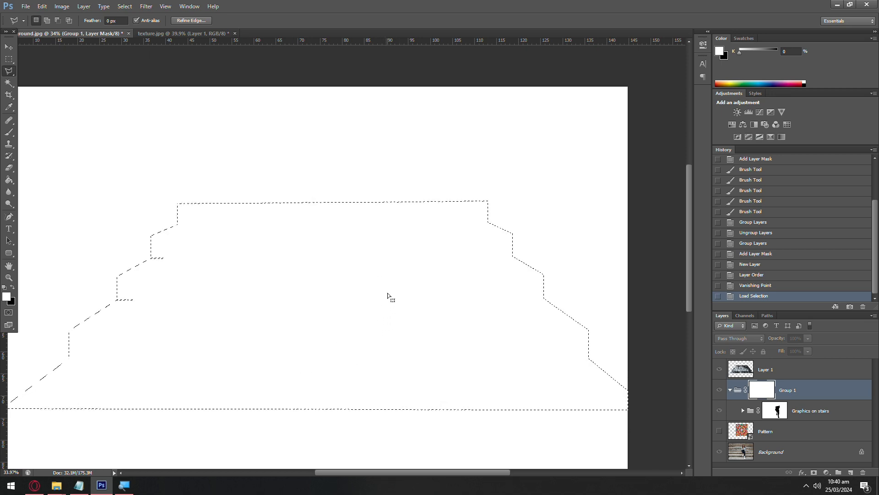
key("ctrl+v")
key("ctrl+z")
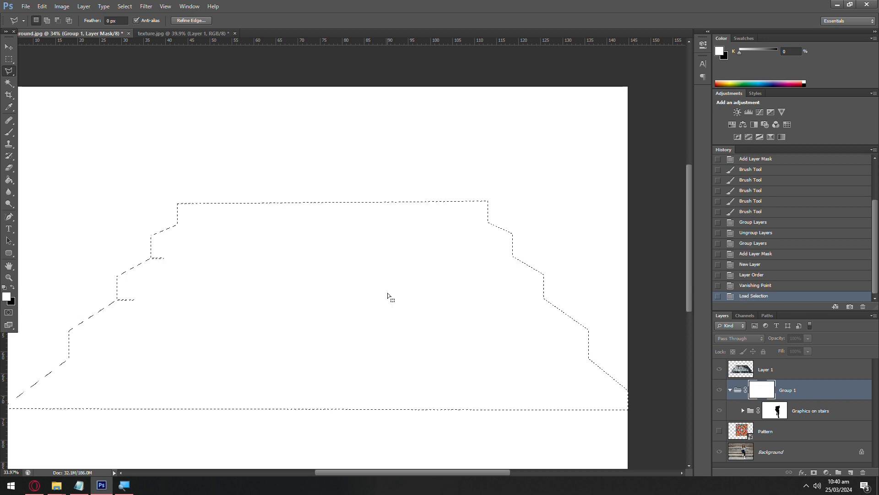
right_click(459, 225)
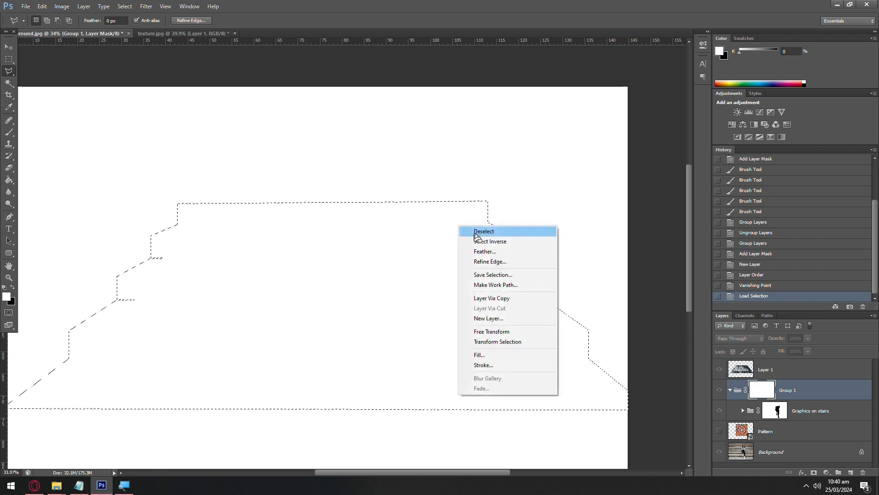
Step: Copy the selected grunge texture from Layer 1 and paste it into Group 1's layer mask
left_click(790, 367)
left_click(790, 366)
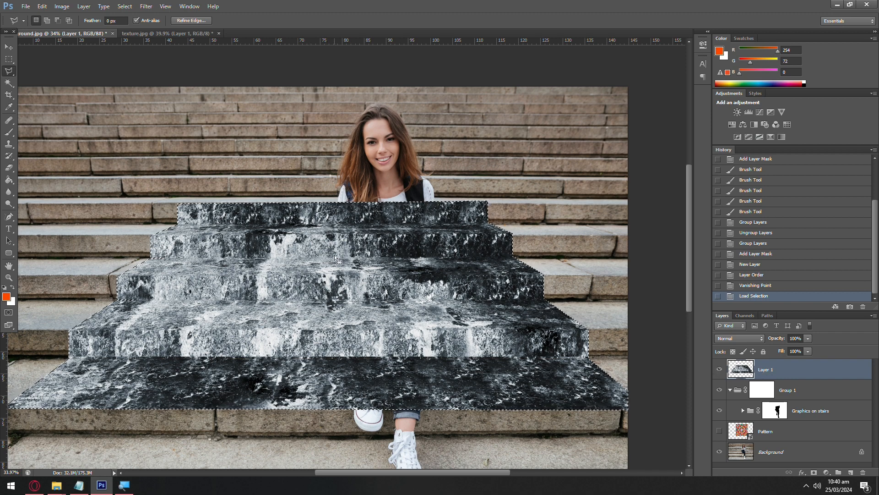
left_click(765, 389)
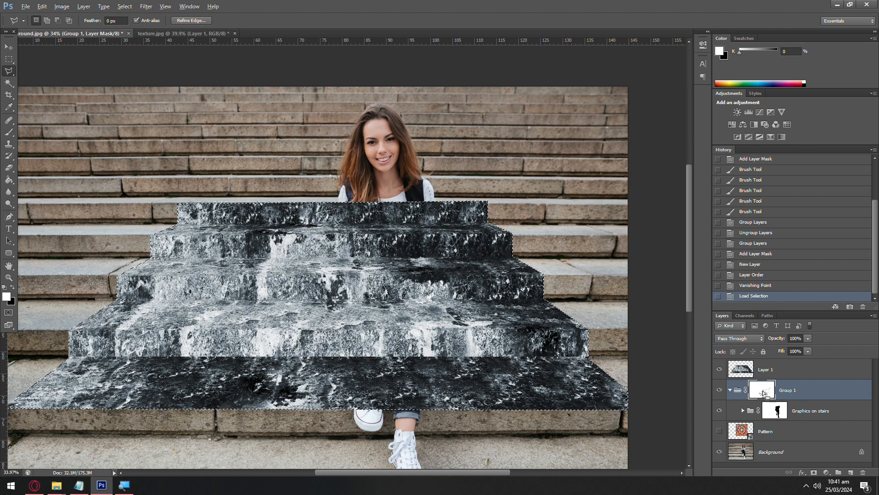
left_click(759, 392, "alt")
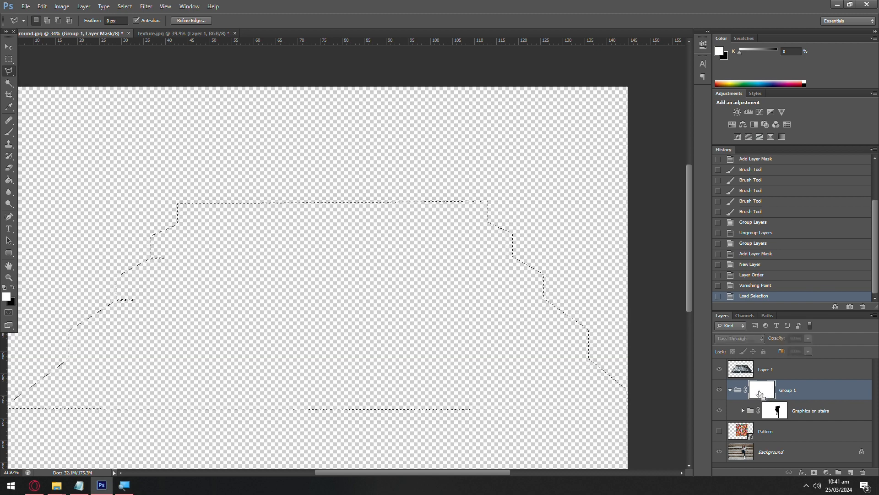
key("ctrl+v")
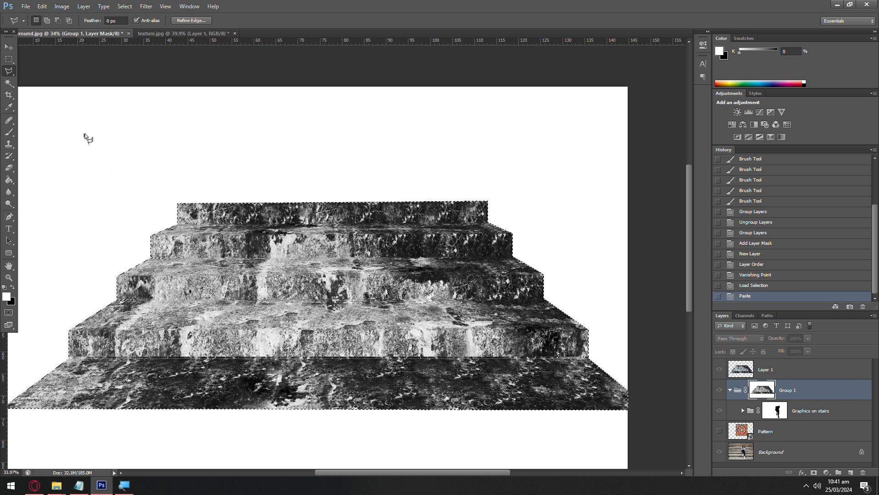
Step: Return to the normal image view on Layer 1, deselect the stair outline, and hide Layer 1
left_click(806, 372)
left_click_drag(796, 376, 846, 393)
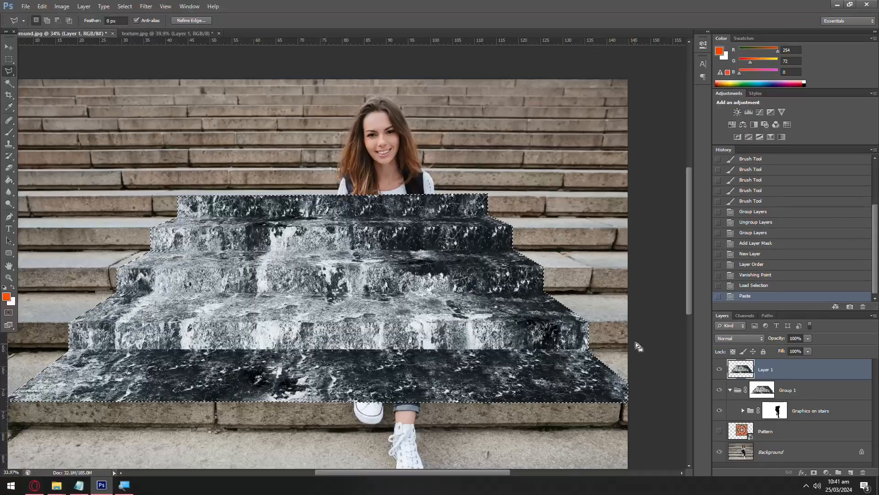
right_click(227, 39)
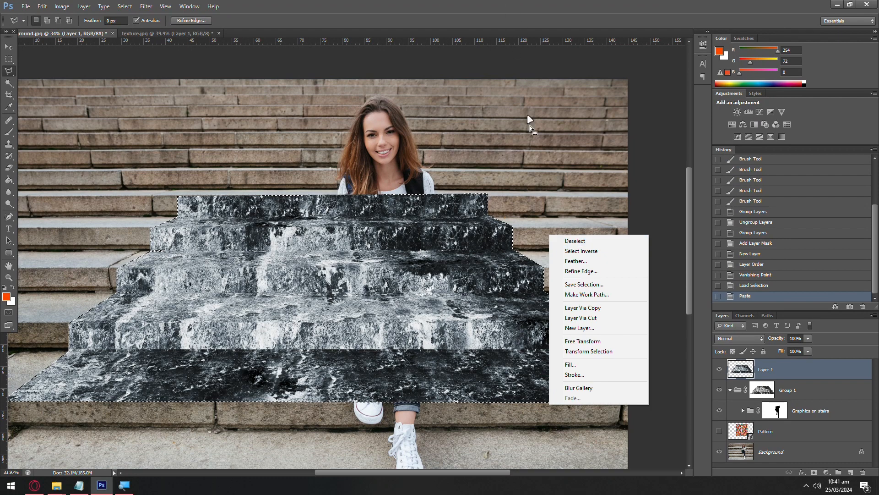
left_click(573, 242)
left_click(720, 370)
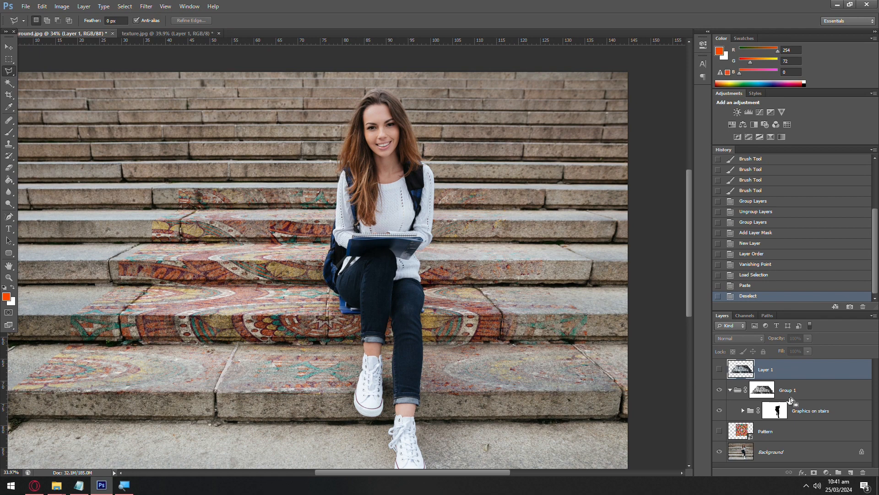
Step: Apply Levels to Group 1's layer mask with a midtone input of 2.82 and a white input of 129
left_click(793, 388)
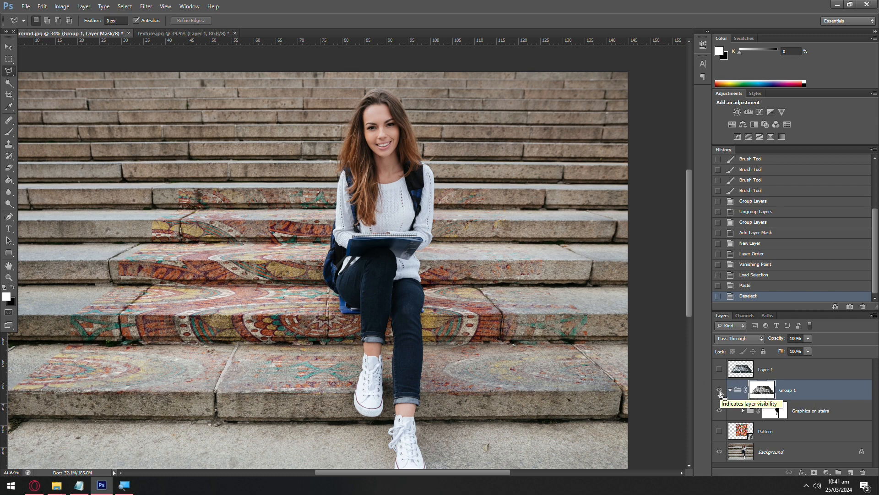
key("i")
key("ctrl+l")
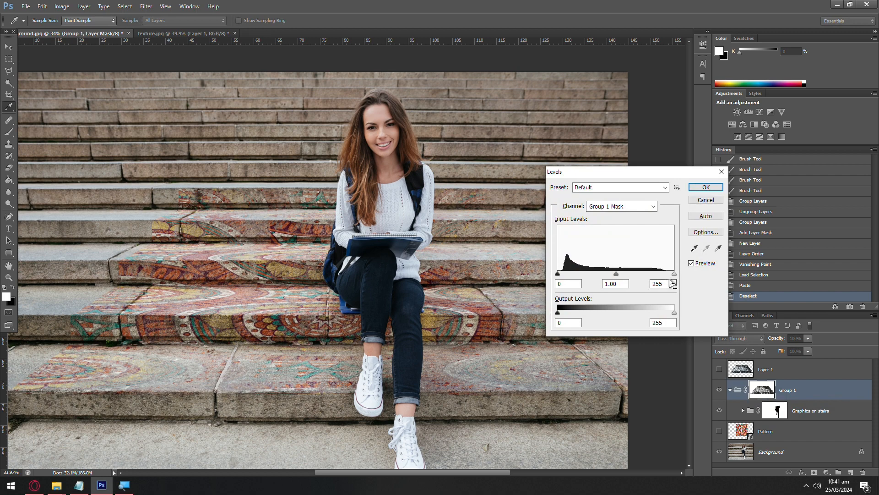
left_click_drag(674, 274, 588, 275)
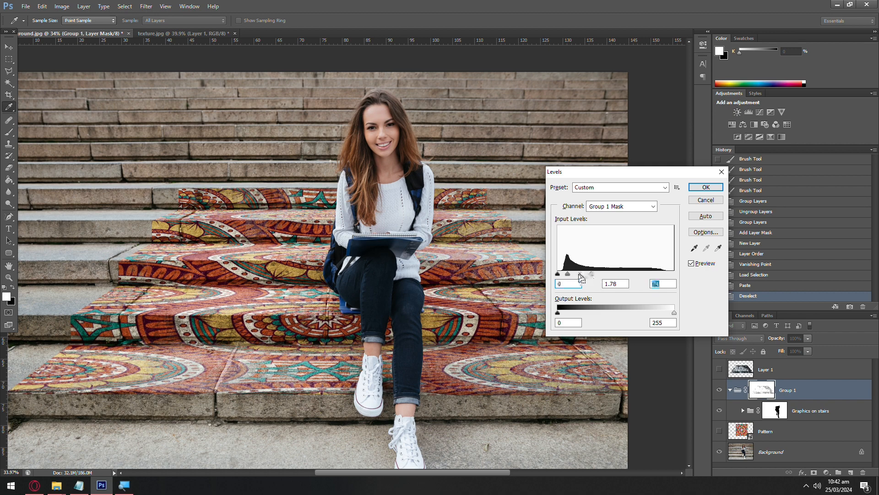
mouse_move(570, 275)
left_mouse_down()
mouse_move(642, 275)
mouse_move(567, 277)
left_mouse_up()
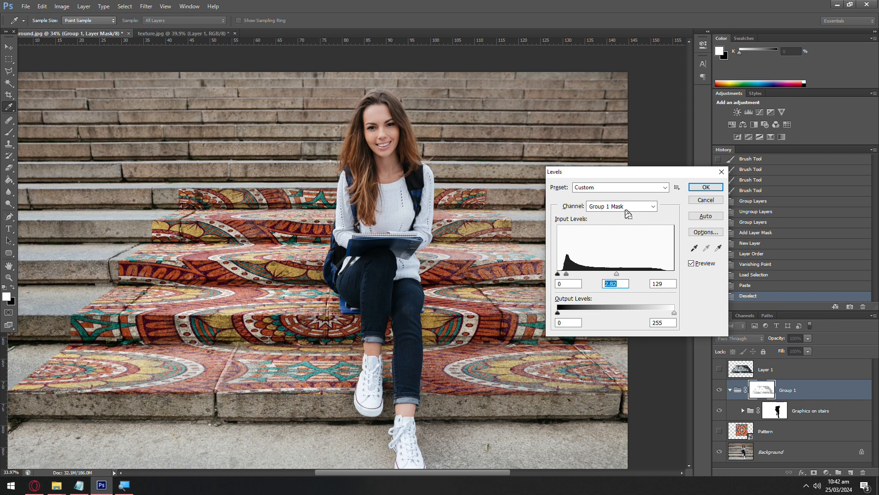
left_click(705, 187)
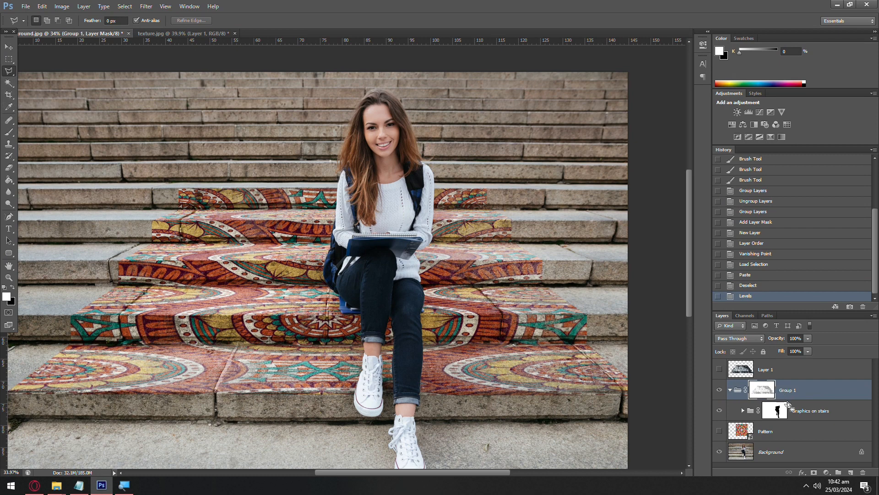
Step: Activate the Brush tool for Group 1's layer mask and set the brush size to 156
left_click_drag(771, 401, 600, 352)
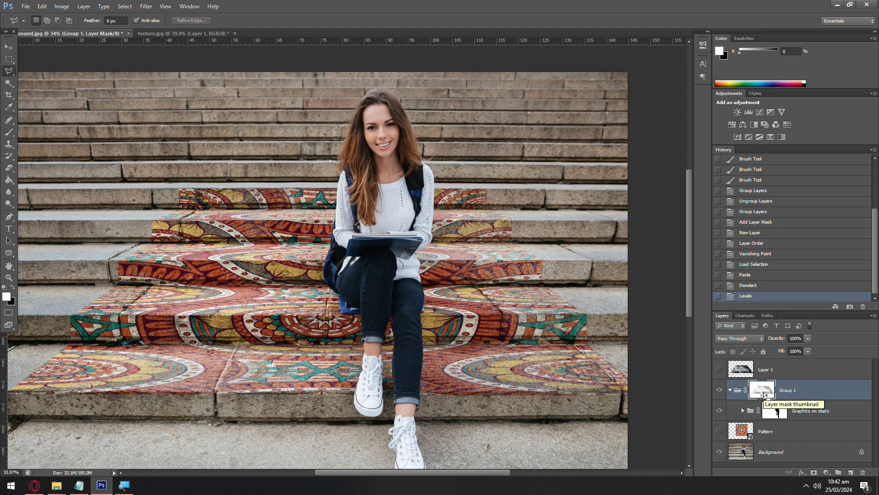
left_click(9, 133)
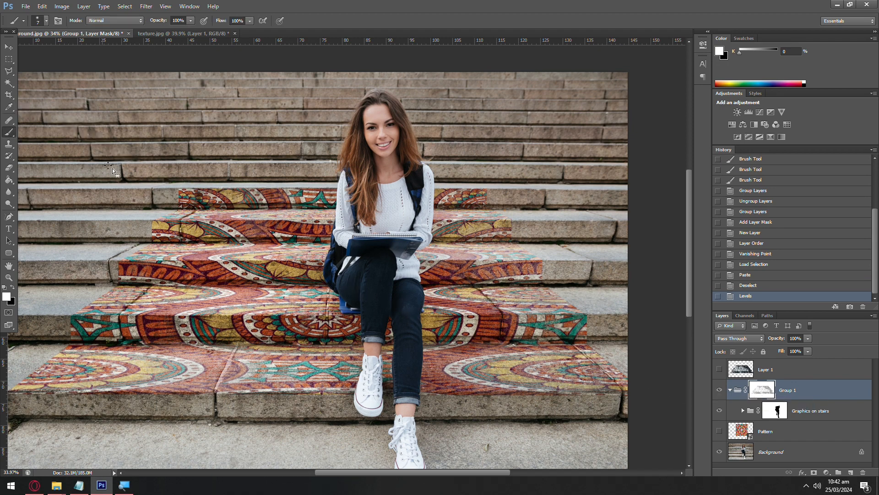
right_click(224, 229)
left_click_drag(236, 252, 292, 252)
key("Return")
Step: Expand the Graphics on stairs group and make the Graphics on Stairs copy layer active
left_click(743, 411)
scroll(750, 407, "down", 2)
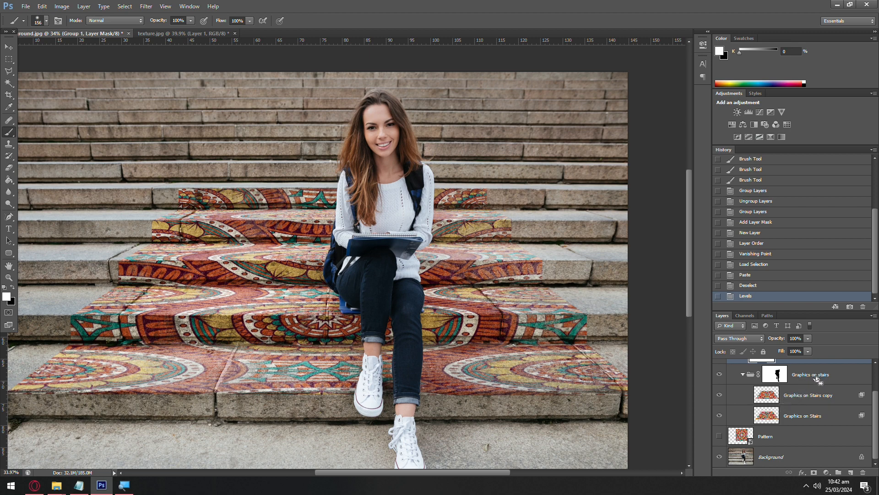
scroll(814, 376, "up", 1)
left_click(808, 395)
left_click(799, 416)
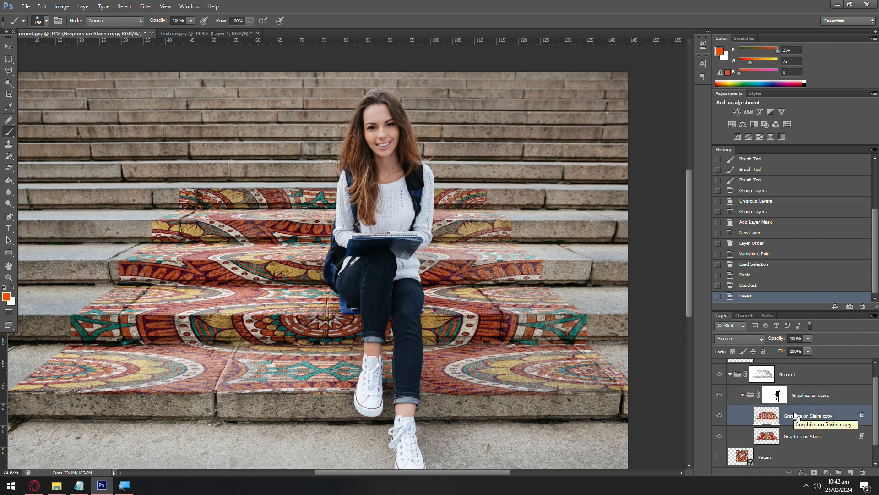
scroll(802, 397, "up", 1)
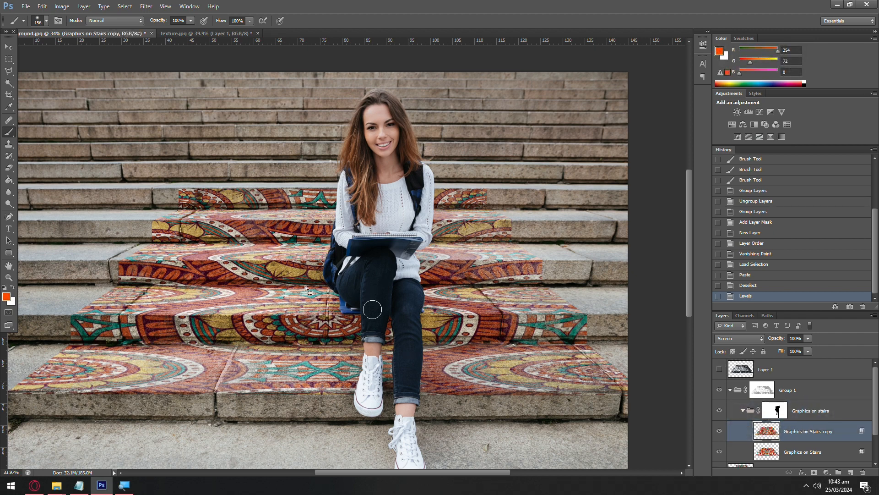
scroll(864, 440, "down", 2)
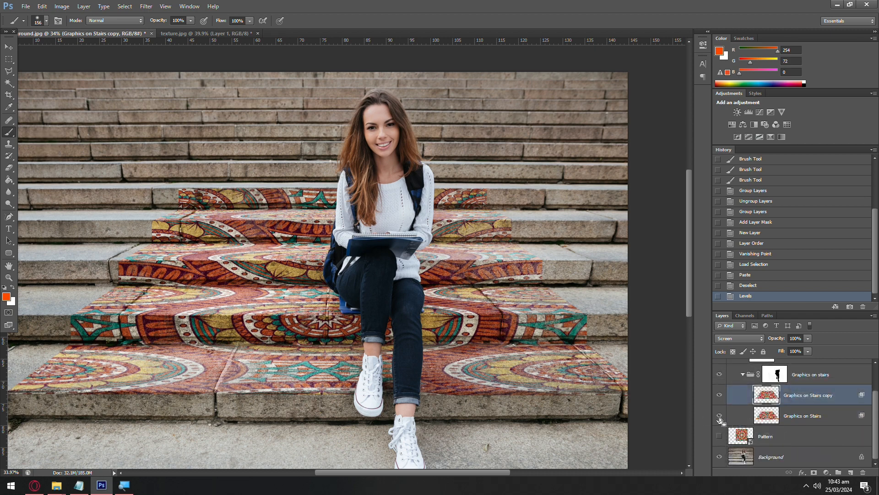
Step: Make Group 1's layer mask active for painting
scroll(723, 414, "up", 2)
left_click(770, 396)
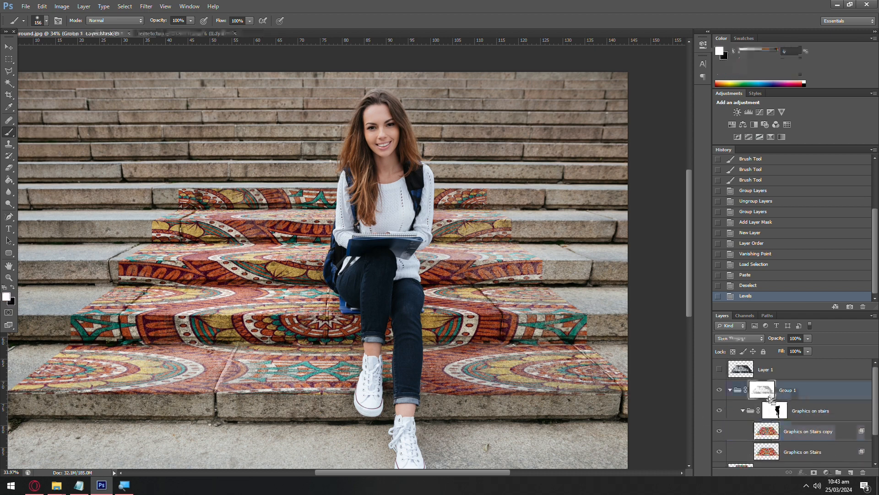
left_click(775, 410)
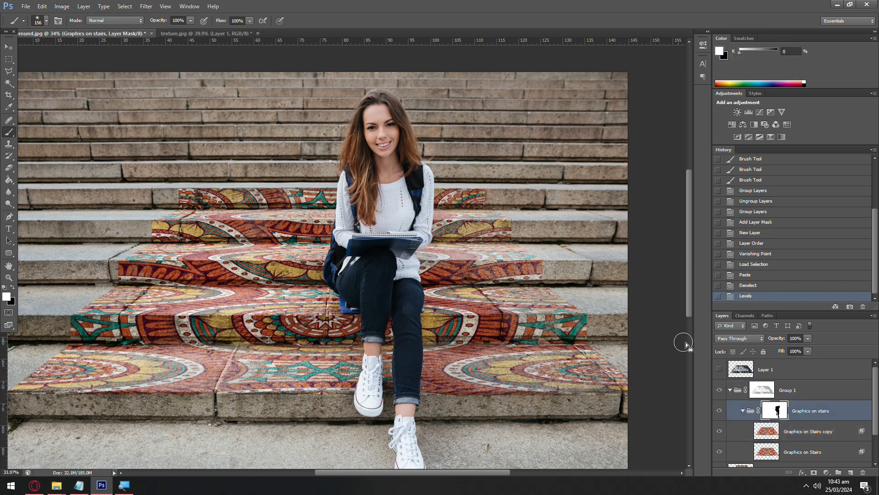
left_click(768, 388)
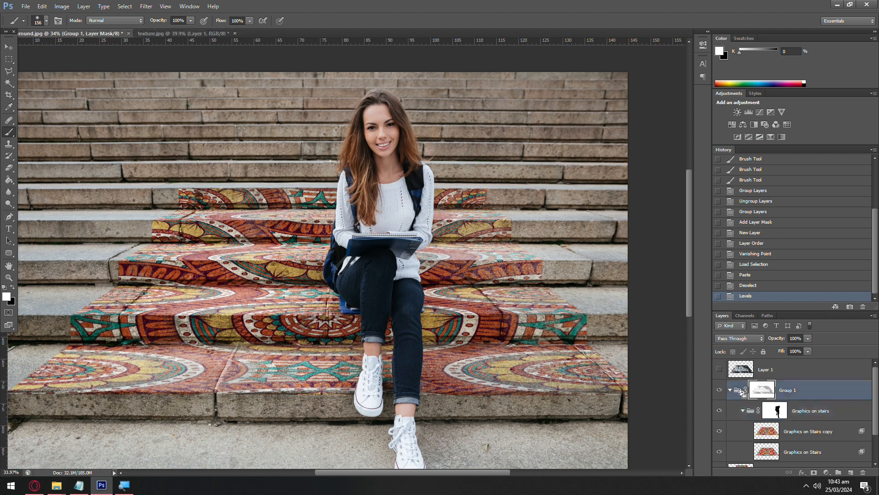
left_click(731, 389)
left_click(731, 389)
Step: Open the finished Complex Perspectives.psd file and expand its Stairs graphics group to examine the layer structure
mouse_move(56, 491)
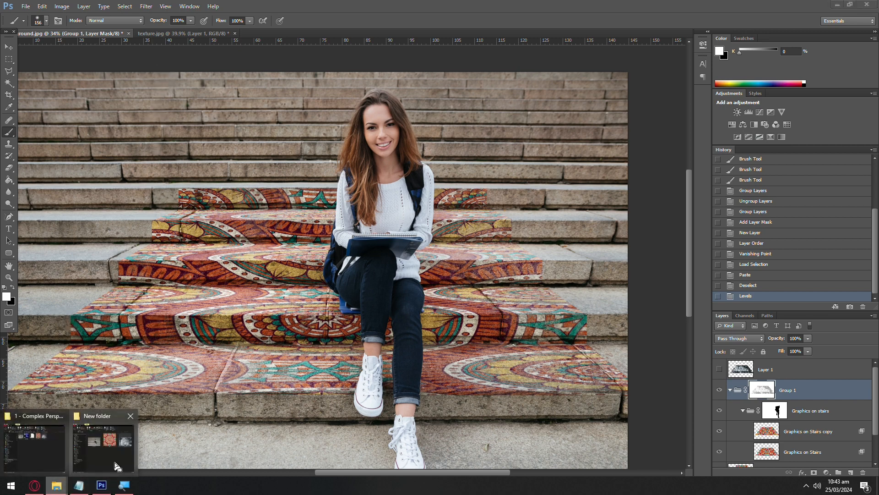
left_click(57, 452)
double_click(501, 125)
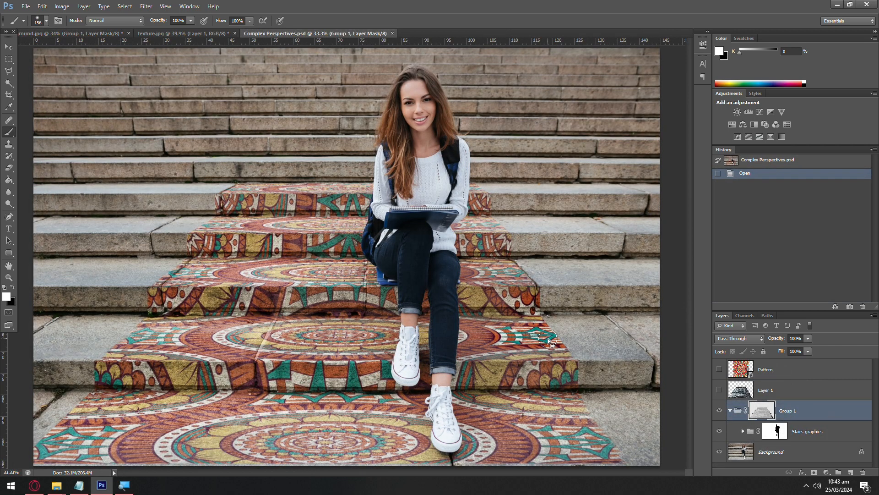
left_click(743, 431)
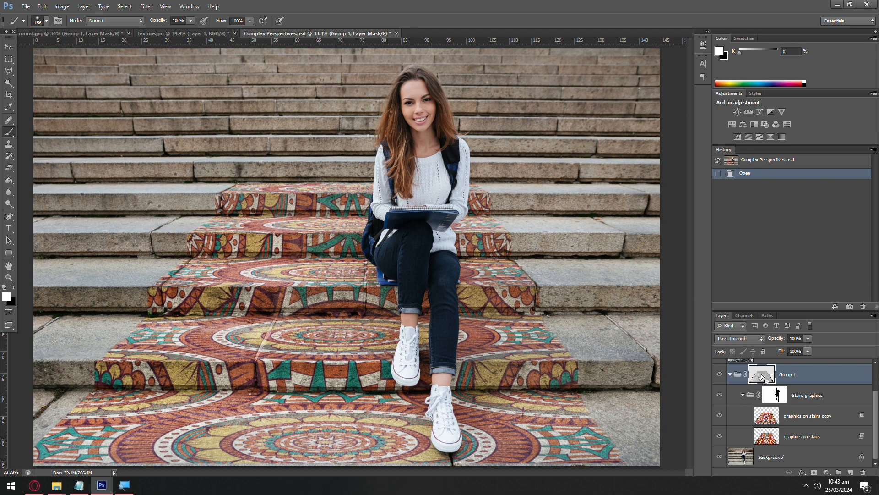
Step: Set the foreground to black, try a brush stroke across the pattern in Group 1's mask, and undo it
left_click(13, 287)
left_click_drag(403, 305, 604, 341)
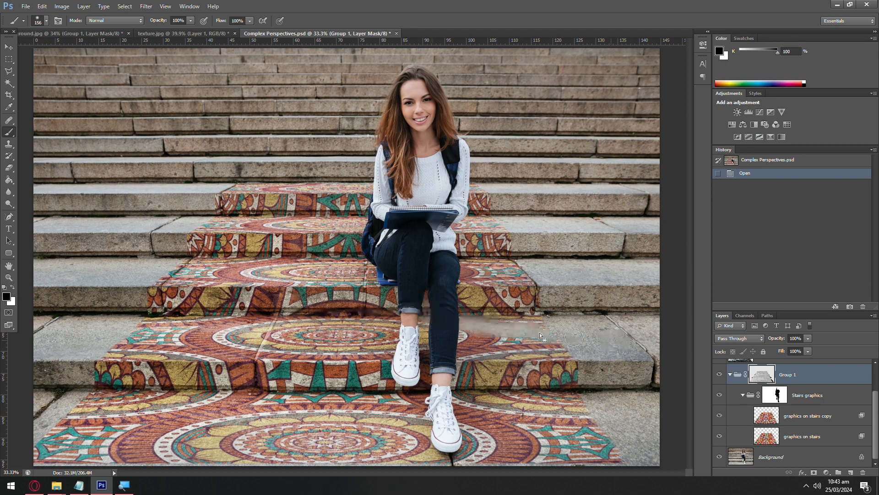
key("ctrl+z")
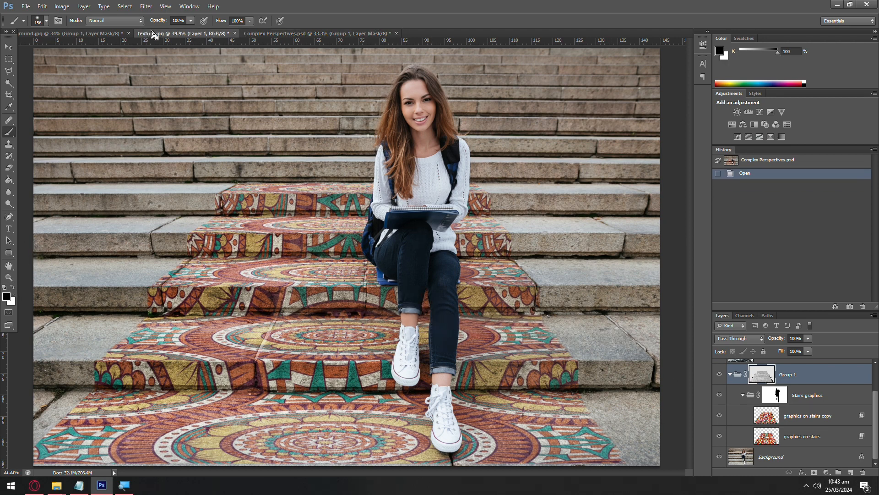
Step: Return to the Background.jpg document, try a black stroke on Group 1's mask near the pattern's edge, and undo it
left_click(153, 34)
left_click(71, 33)
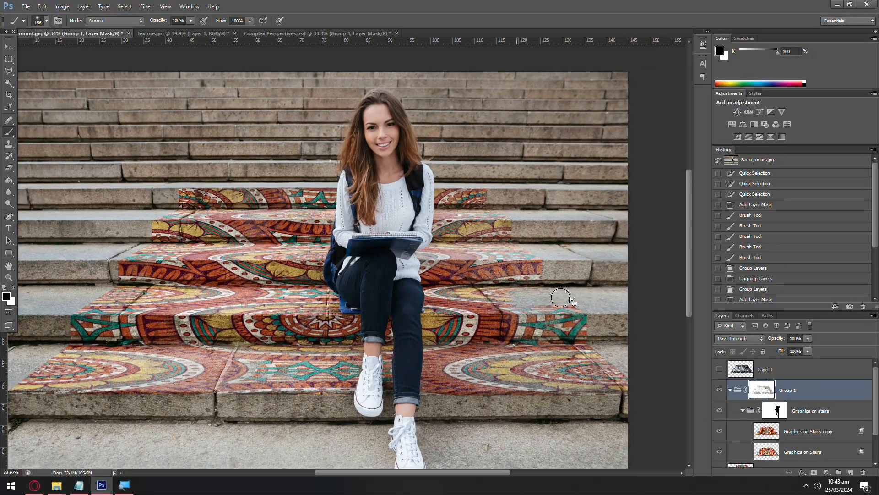
left_click_drag(531, 300, 566, 296)
key("ctrl+z")
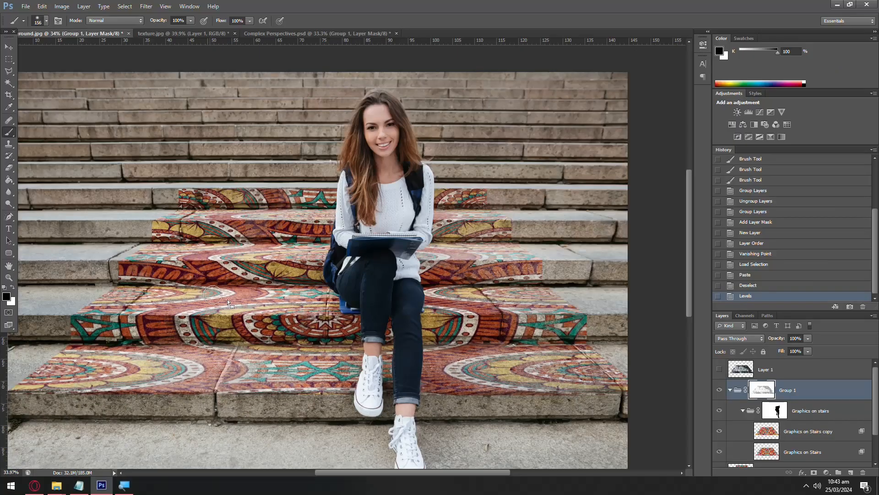
Step: Choose an irregular splatter brush tip and adjust its size for roughening the pattern's edges in Group 1's mask
right_click(314, 298)
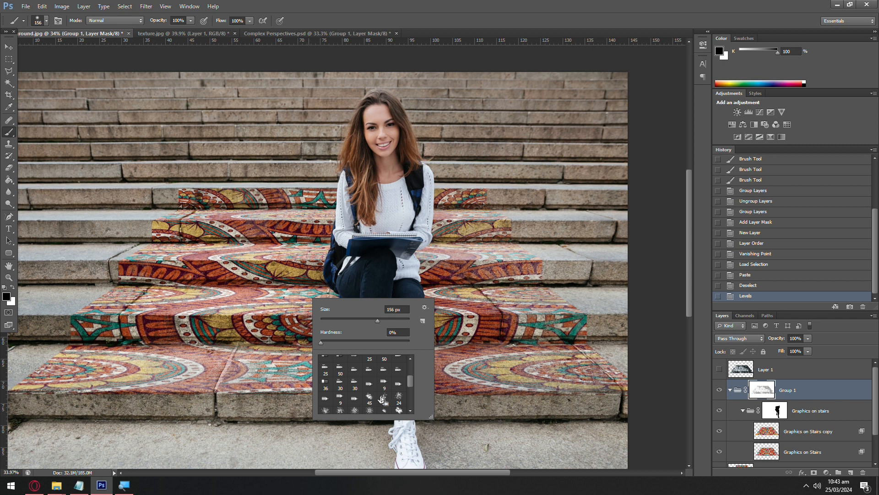
left_click(384, 398)
left_click(601, 2)
right_click(485, 287)
left_click_drag(522, 308, 530, 309)
left_click(556, 51)
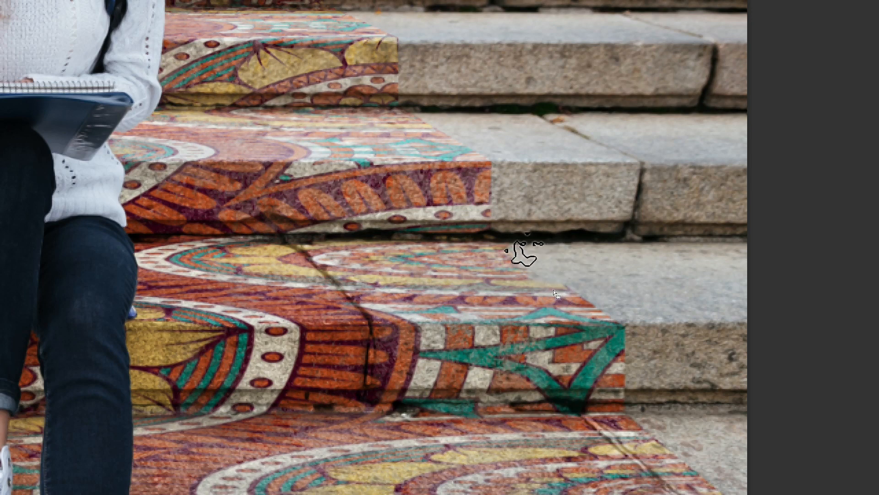
Step: Paint irregular black strokes in Group 1's mask to wear away the pattern's right-hand edges along the stairs
left_click(571, 299)
mouse_move(639, 306)
left_mouse_down()
mouse_move(623, 334)
mouse_move(636, 402)
mouse_move(599, 407)
mouse_move(616, 406)
left_mouse_up()
scroll(648, 431, "down", 5)
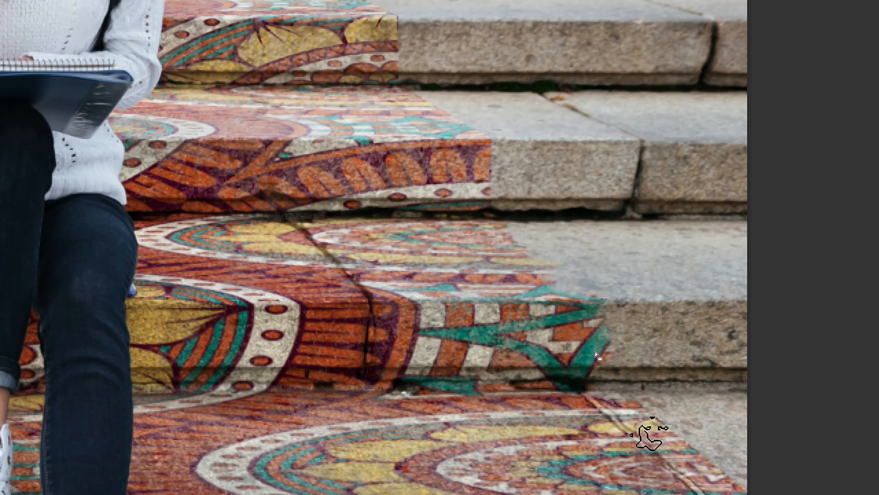
mouse_move(650, 314)
left_mouse_down()
mouse_move(707, 359)
mouse_move(760, 426)
left_mouse_up()
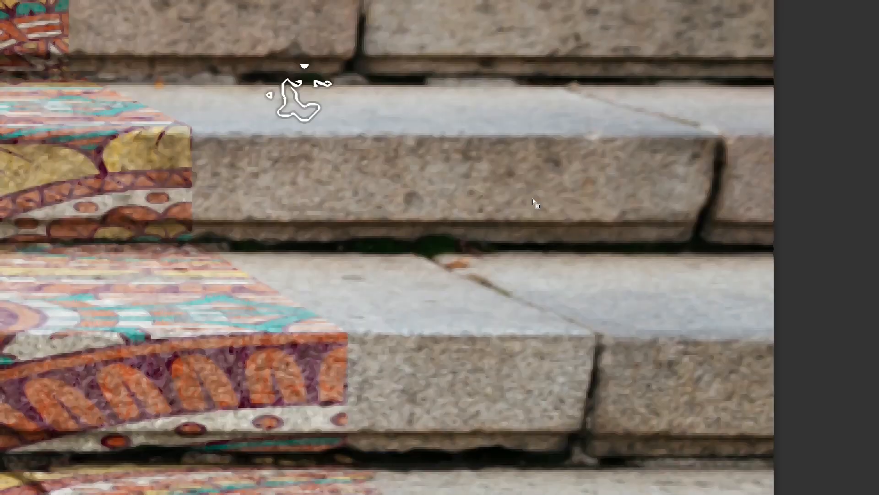
scroll(377, 415, "down", 1)
mouse_move(376, 410)
left_mouse_down()
mouse_move(355, 367)
mouse_move(359, 311)
left_mouse_up()
scroll(399, 300, "down", 1)
scroll(412, 297, "up", 1)
Step: Enlarge the irregular brush to 825 px and stamp black wear patches over the pattern on the middle stairs
right_click(585, 227)
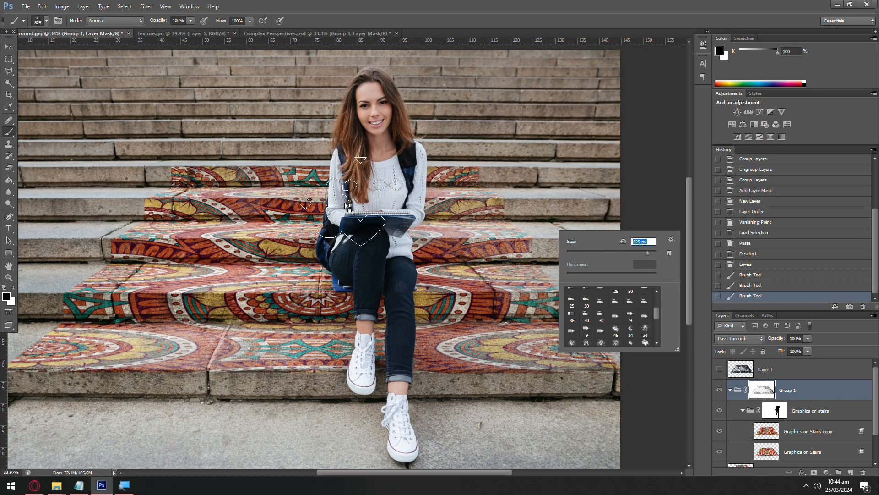
left_click(273, 209)
left_click(272, 271)
left_click(367, 275)
left_click(486, 207)
left_click(196, 220)
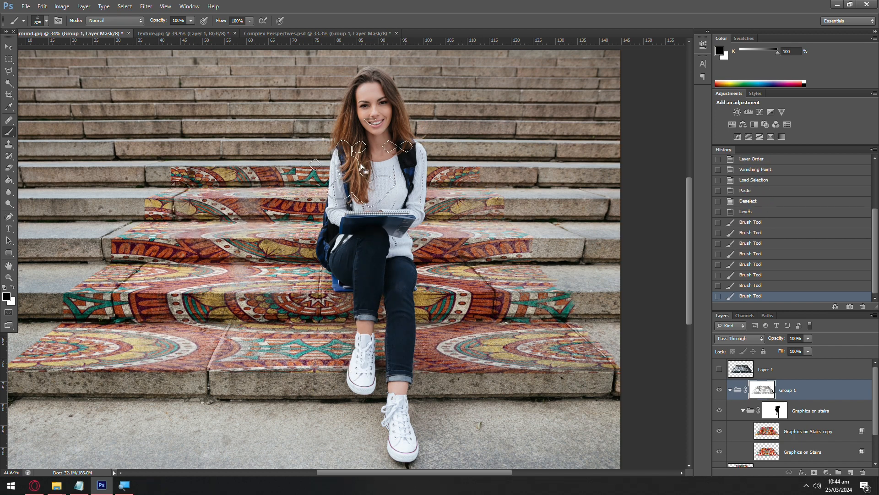
Step: Switch to a round brush with 0% hardness and fade the pattern's upper-left corner in Group 1's mask
right_click(219, 156)
scroll(264, 225, "up", 5)
left_click(250, 220)
left_click(326, 3)
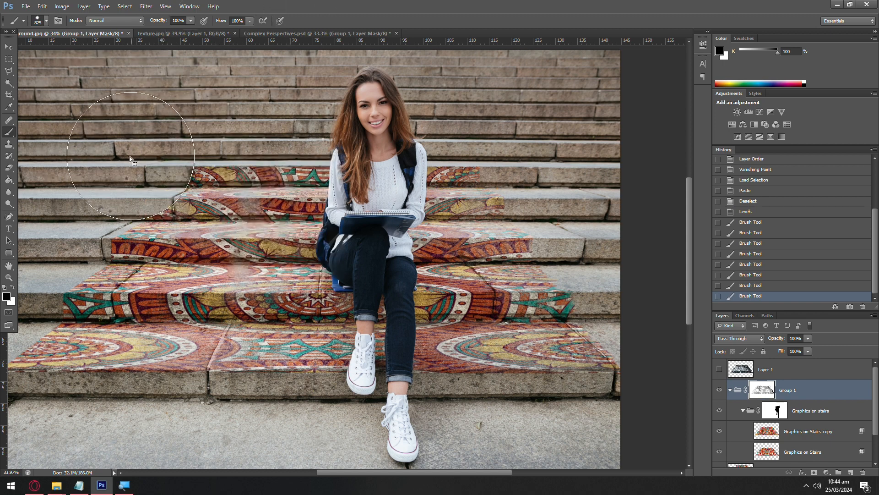
right_click(198, 141)
left_click_drag(256, 185, 200, 177)
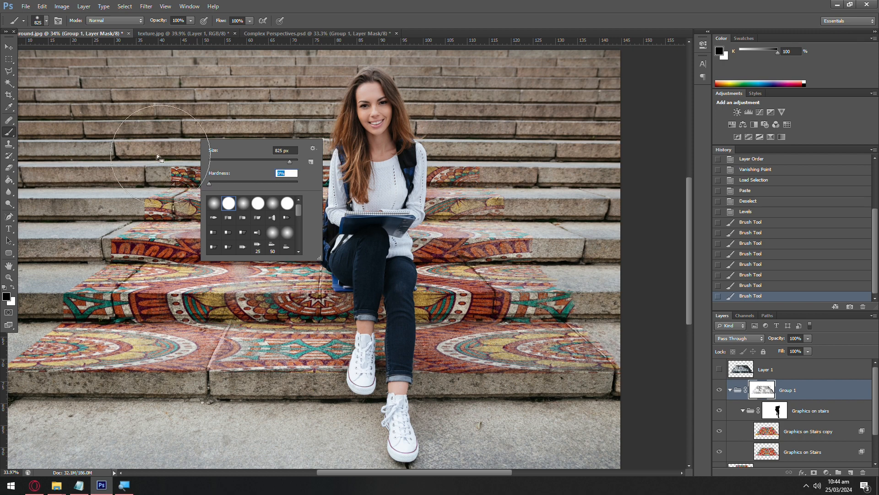
left_click(158, 155)
left_click(141, 166)
left_click(142, 176)
key("ctrl+z")
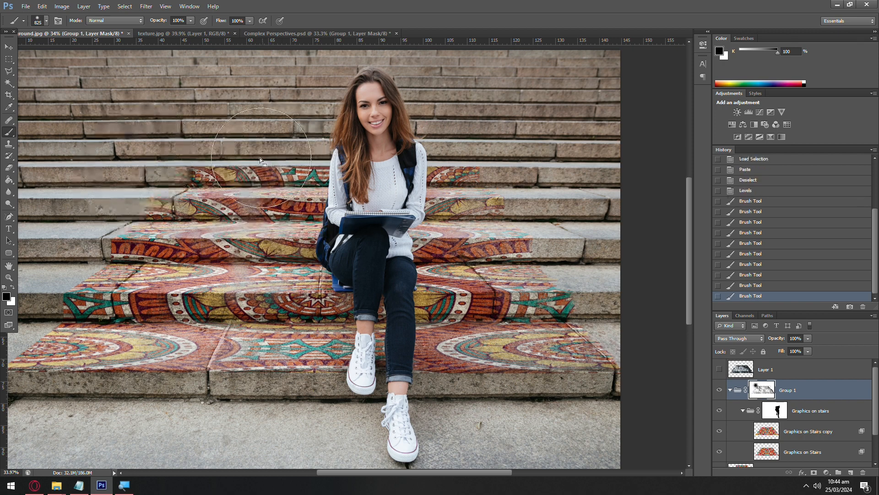
Step: Pick the 46 spatter brush tip at 484 px and stamp scattered black wear marks over the pattern's left half
right_click(263, 158)
scroll(318, 233, "down", 3)
left_click(306, 219)
right_click(209, 175)
left_click_drag(288, 196, 292, 196)
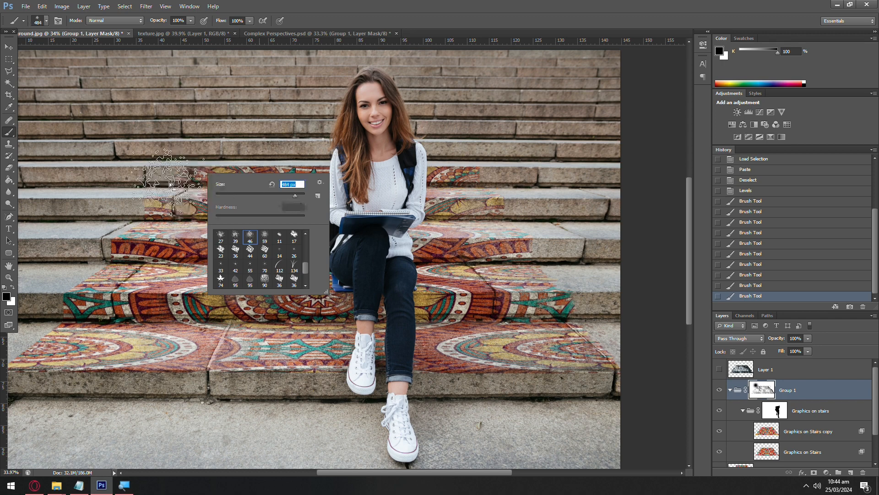
left_click(169, 180)
left_click(265, 358)
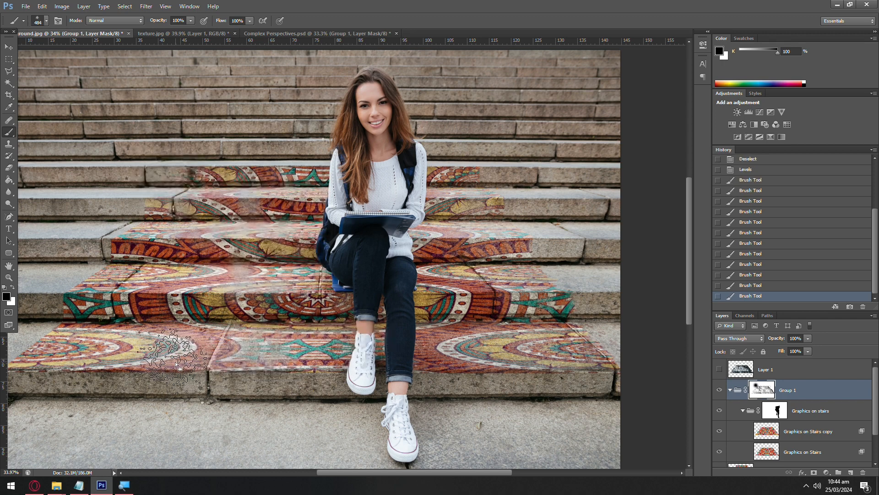
left_click(71, 308)
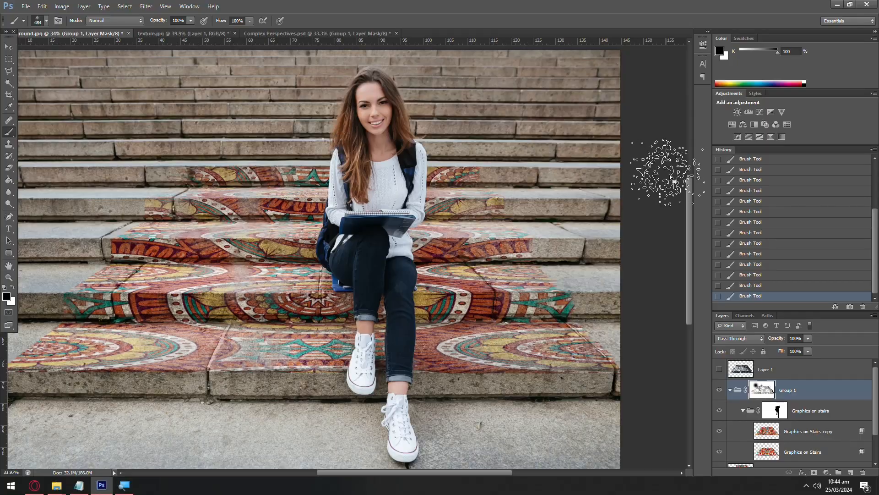
Step: Undo all the brush strokes on Group 1's mask by reverting to the Levels history state
scroll(741, 223, "up", 5)
left_click(741, 199)
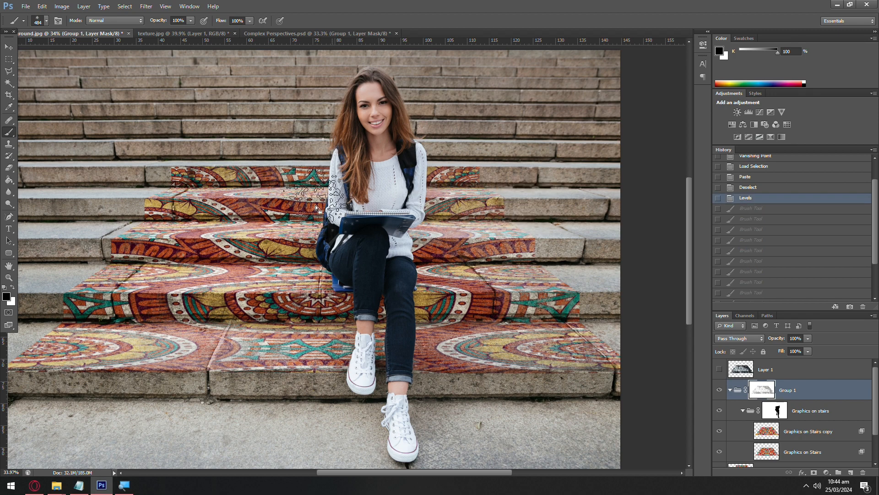